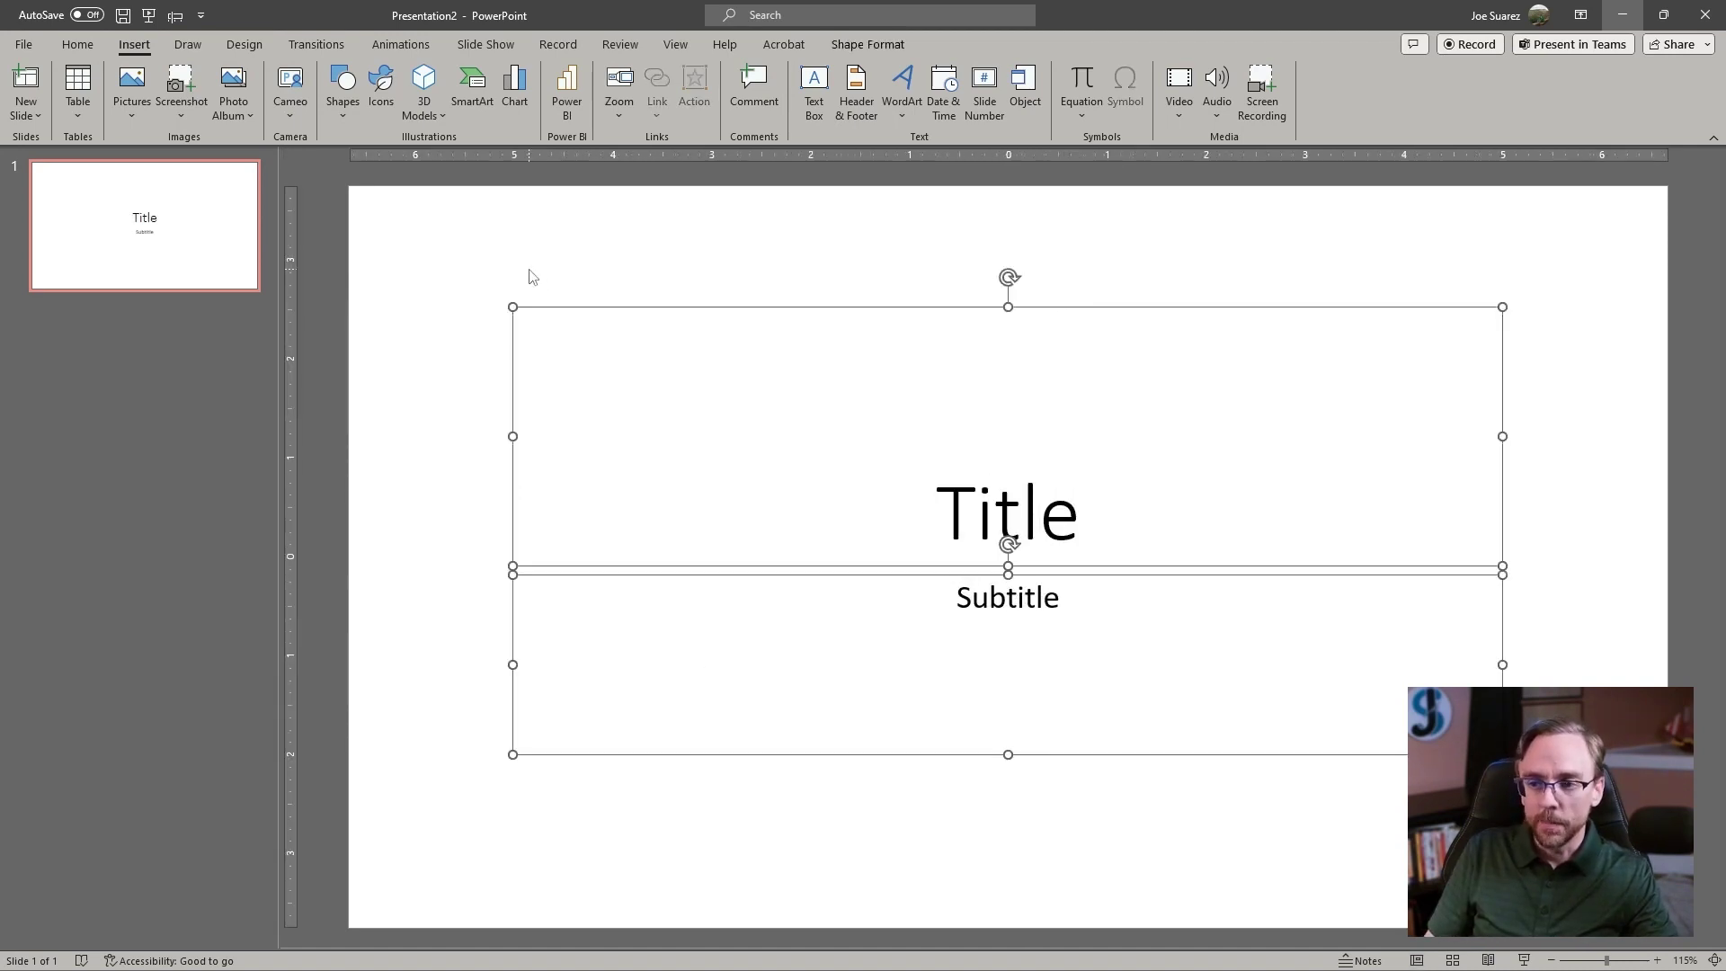
- Drag the title placeholder up and to the left, then undo the move
left_click(529, 275)
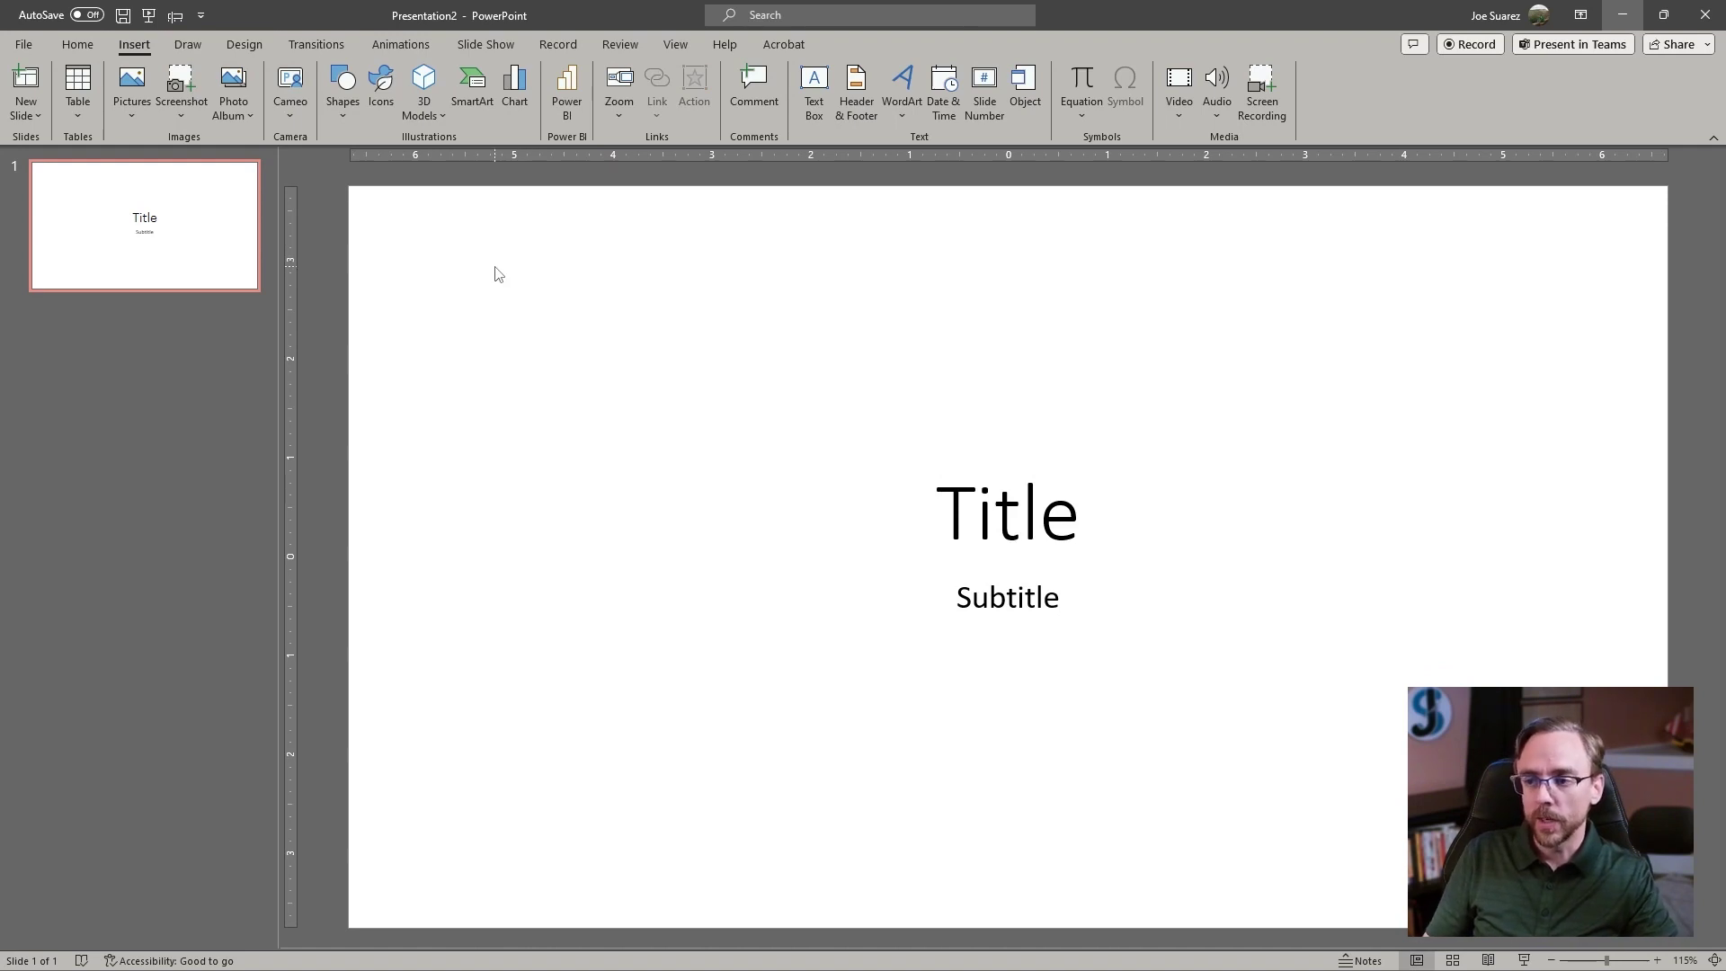
left_click(917, 308)
left_click_drag(917, 308, 828, 243)
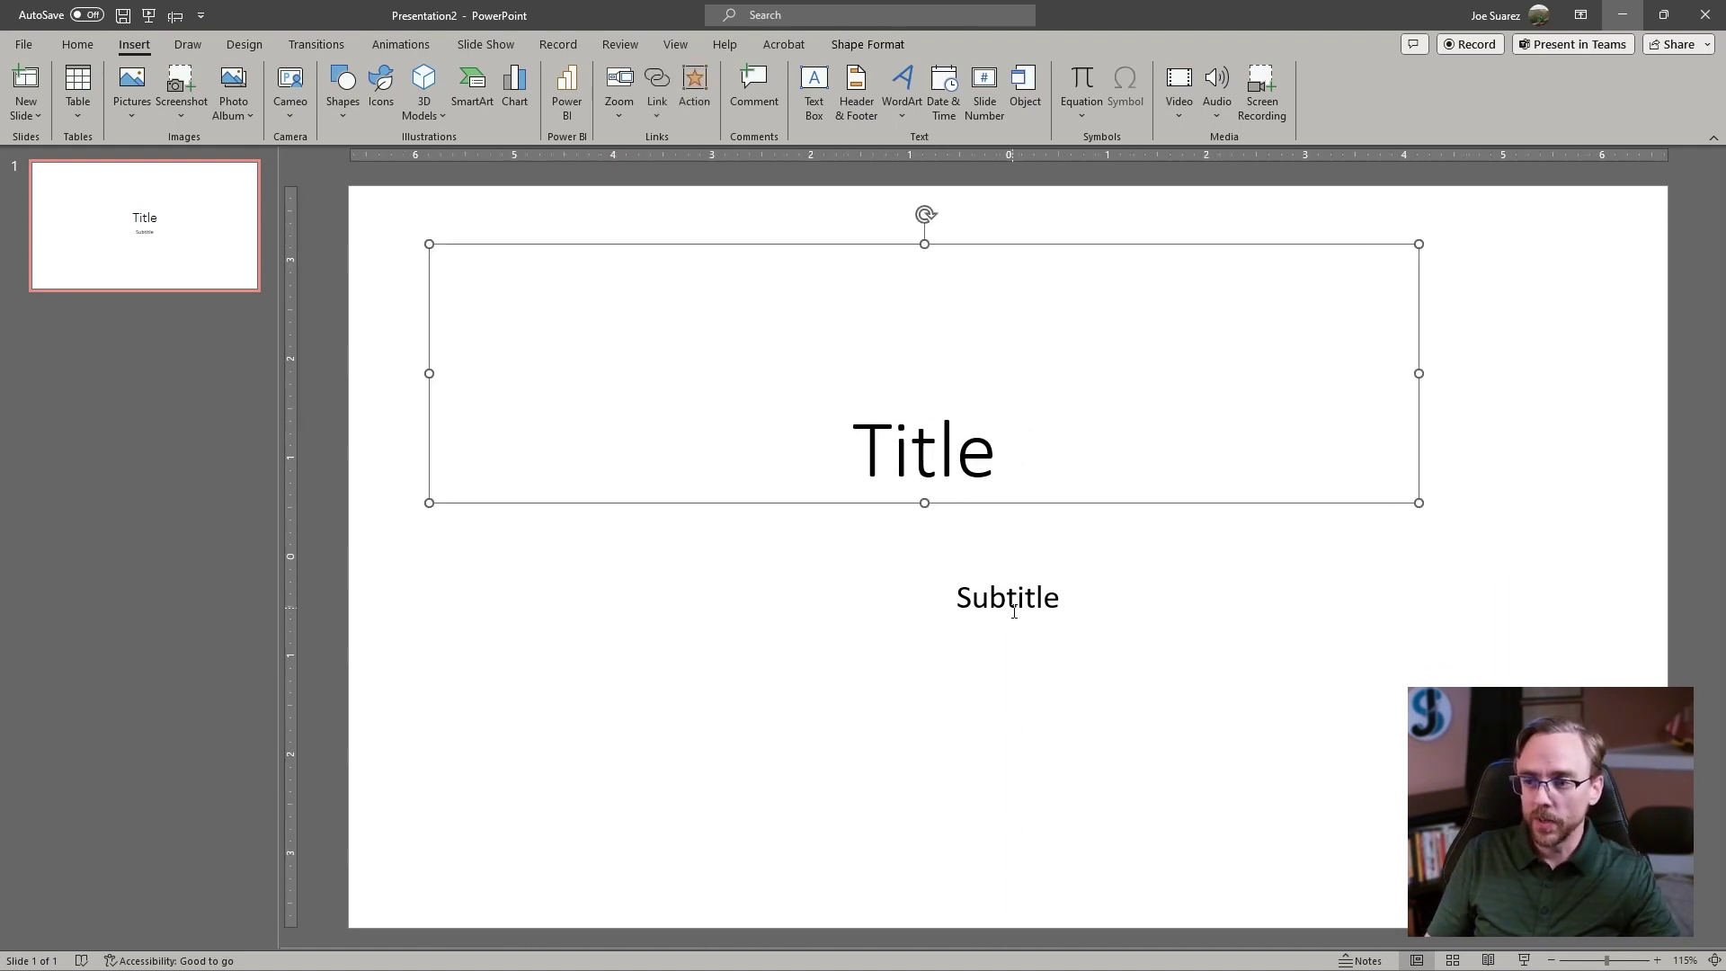
left_click(998, 540)
key("ctrl+z")
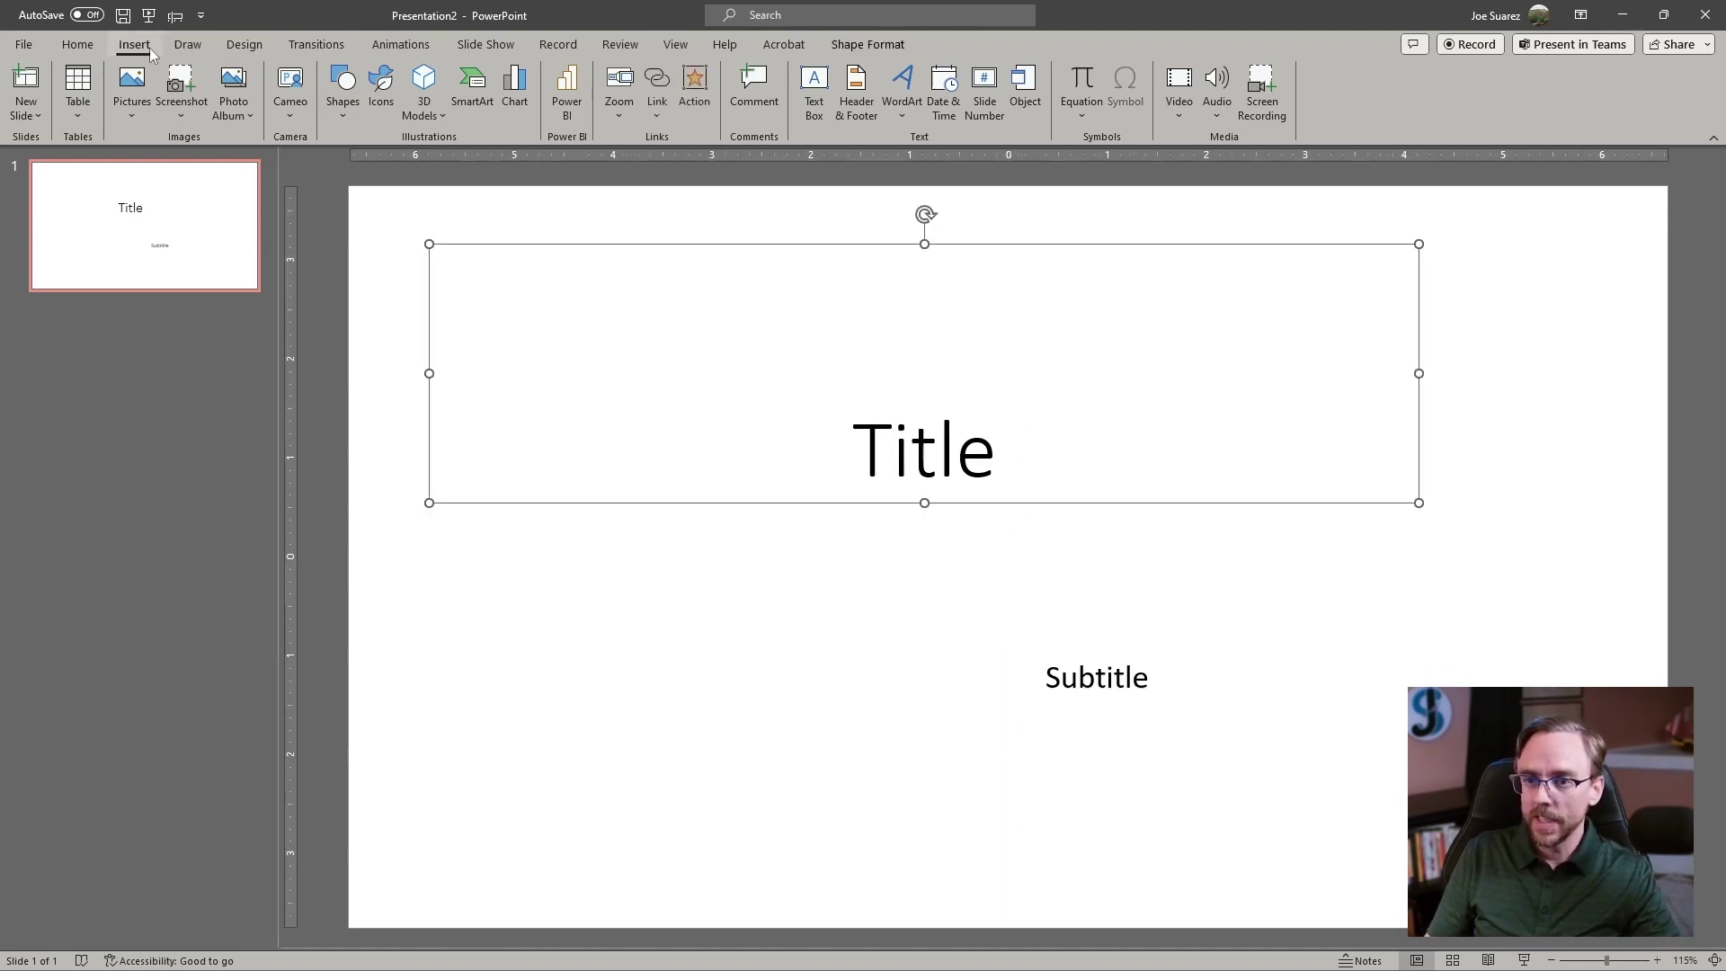
- Draw a small text box below the title and type 'Title' in it
left_click(813, 90)
left_click_drag(497, 583, 827, 743)
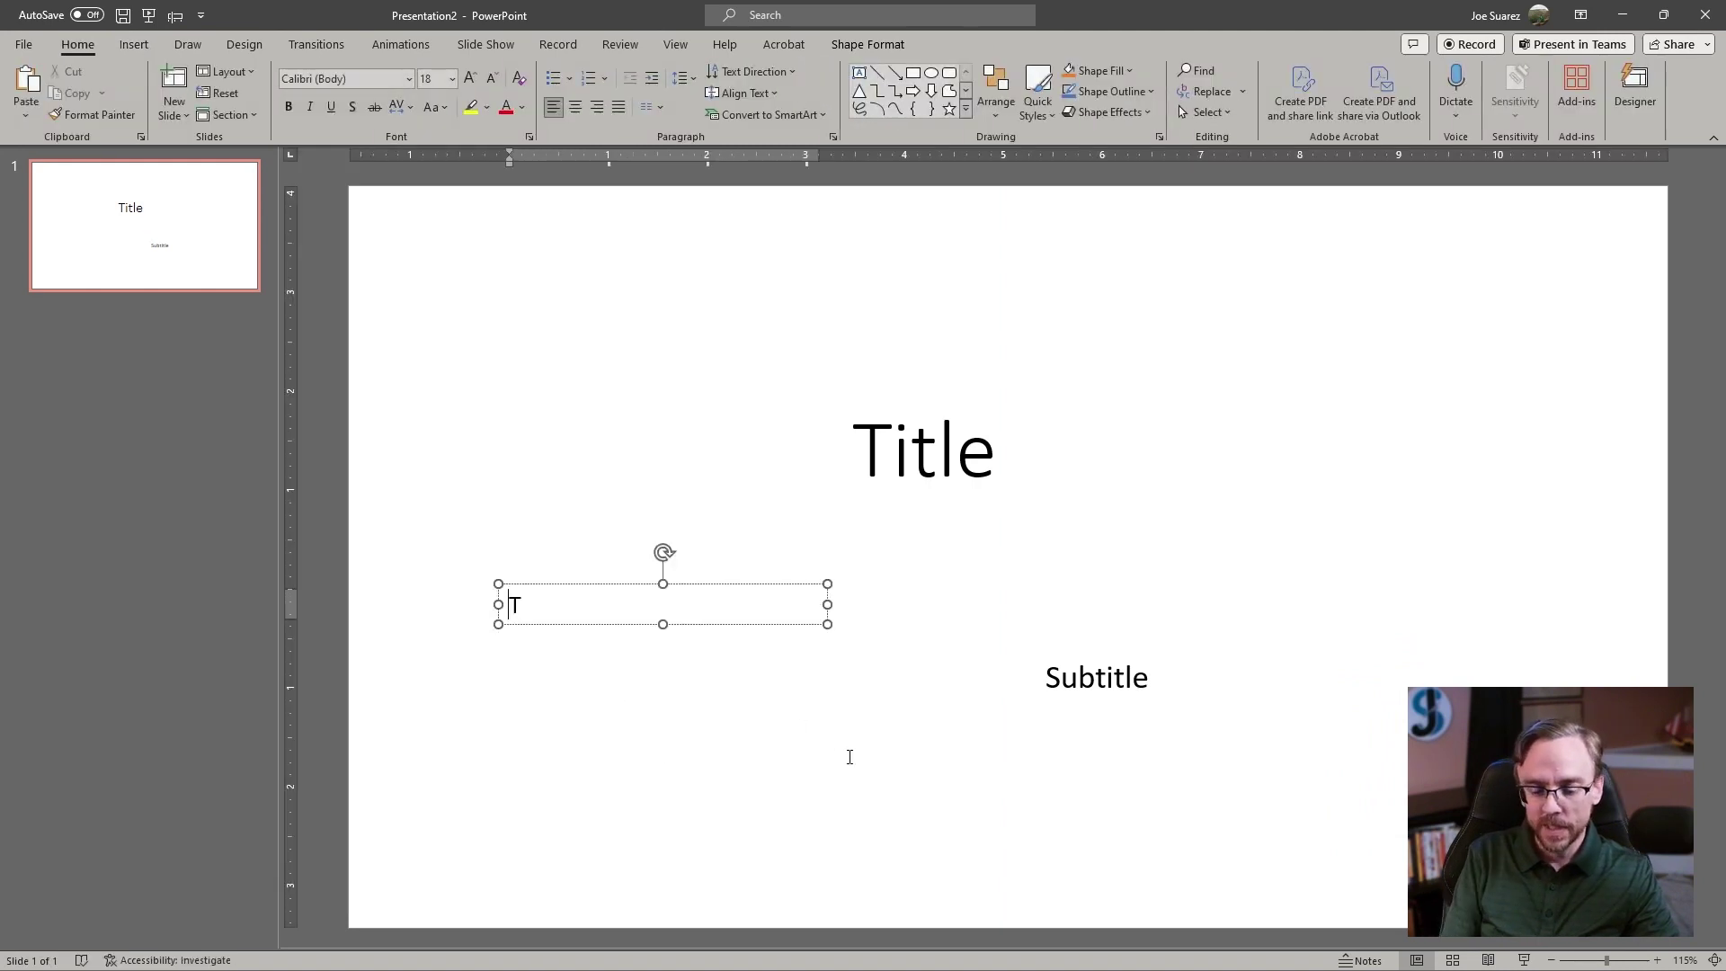
type("Title")
left_click(848, 752)
- Copy the small Title text box and paste offset copies of it
left_click(537, 604)
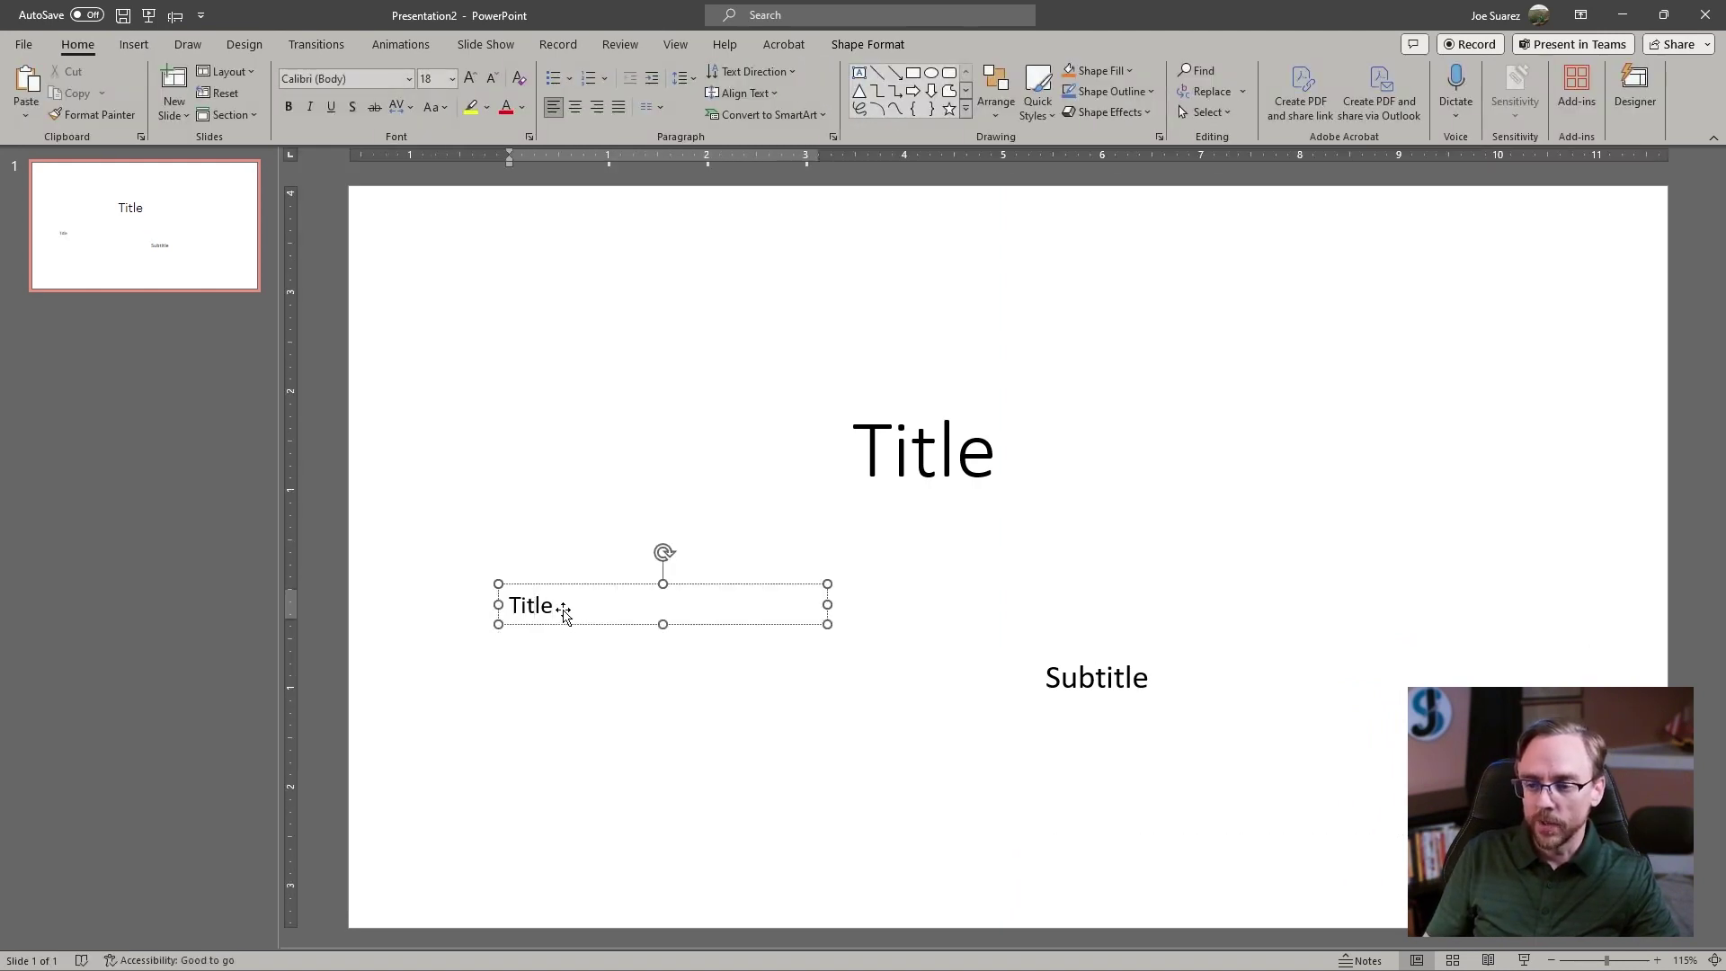
left_click(579, 586)
key("ctrl+c")
key("ctrl+v")
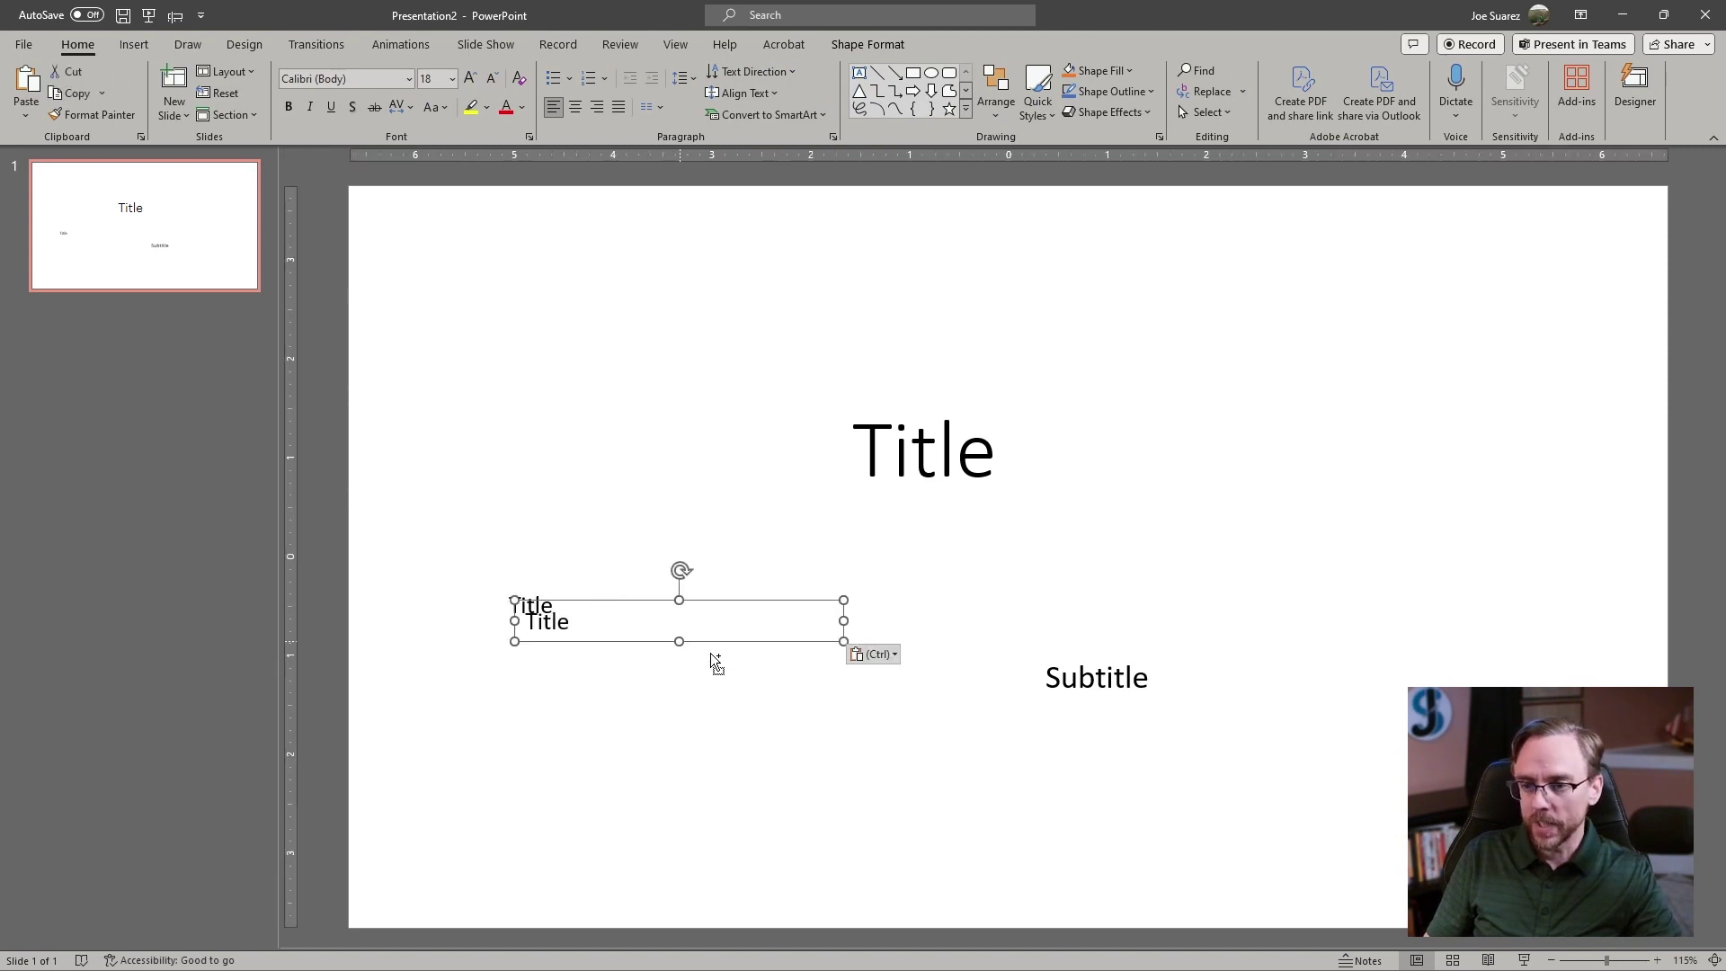
key("ctrl+v")
key("ctrl+v")
key("ctrl+v")
left_click(1351, 558)
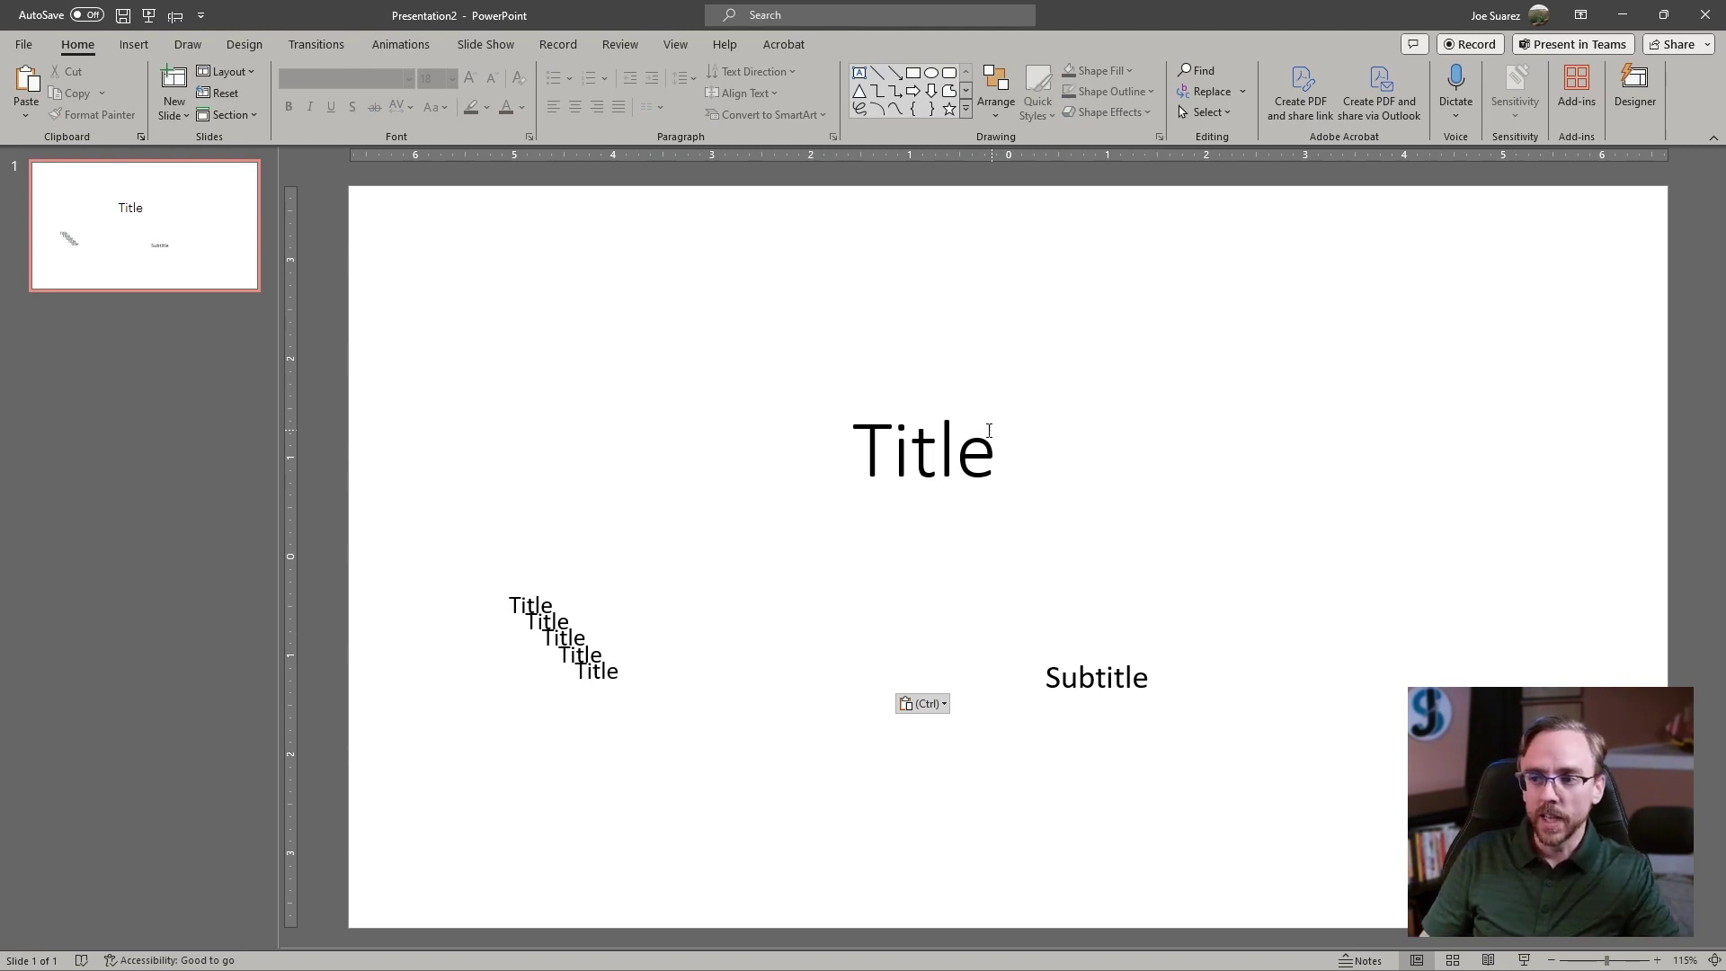
- Move the large Title text box down and to the right
left_click(986, 435)
left_click_drag(1012, 250, 1110, 296)
left_click(560, 242)
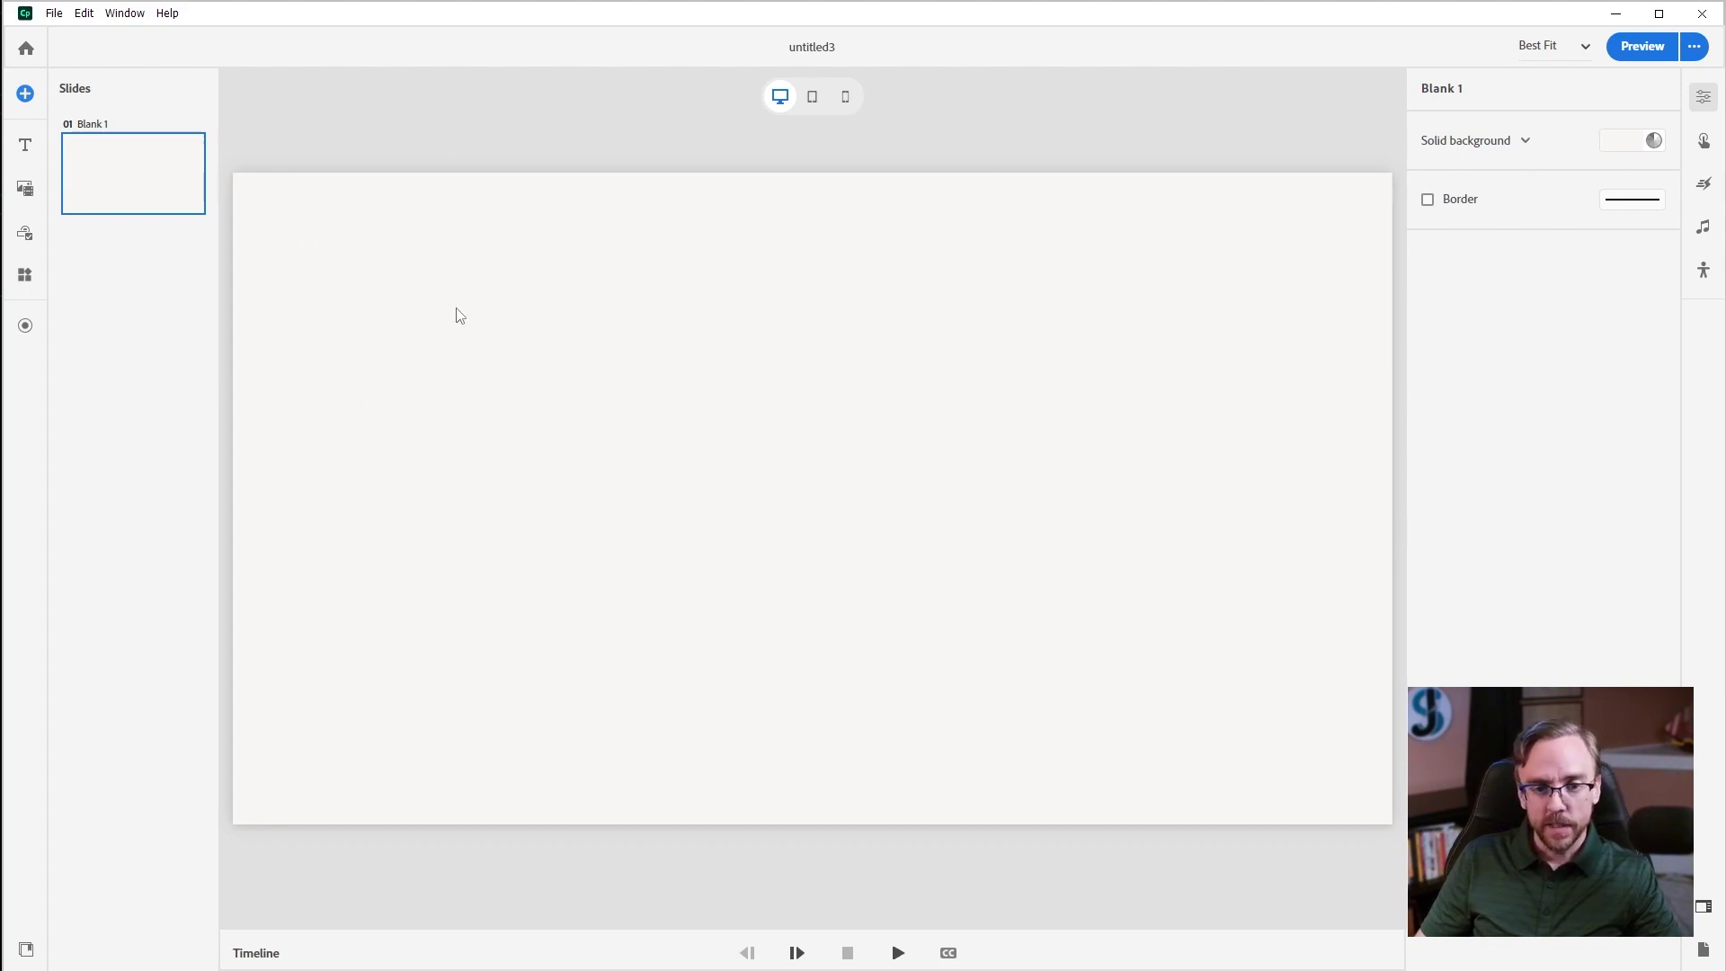
- Insert a Paragraph text block, then a Multi Column Content block beneath it
left_click(24, 148)
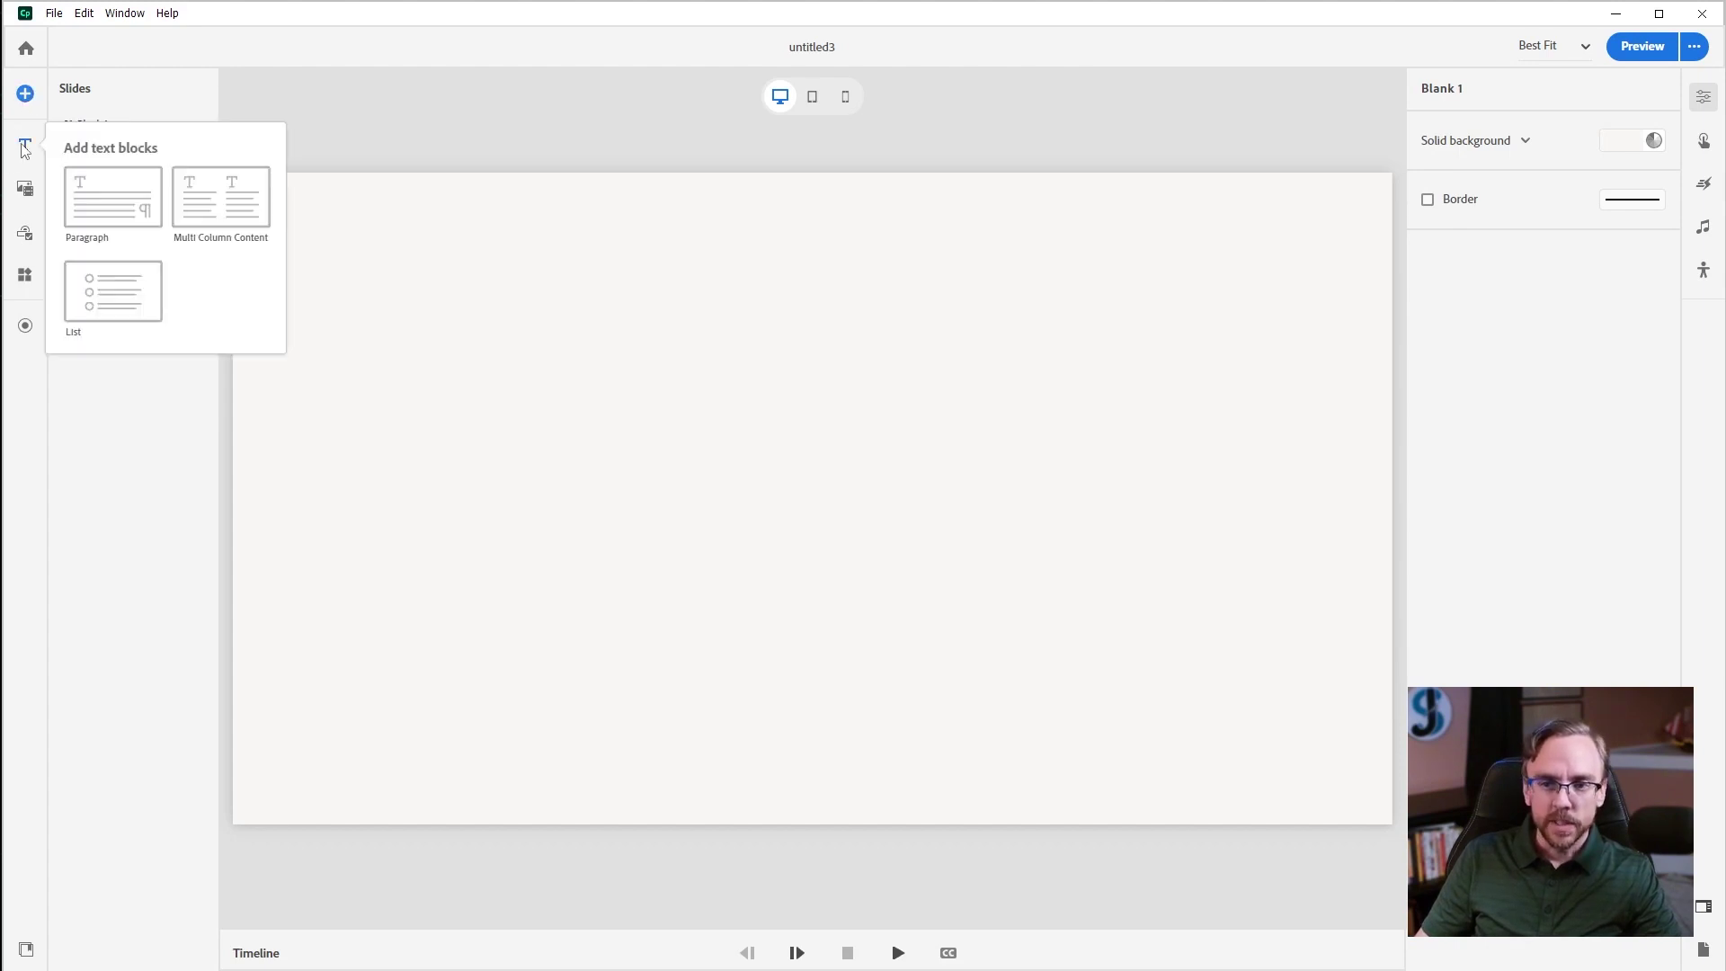
left_click(115, 214)
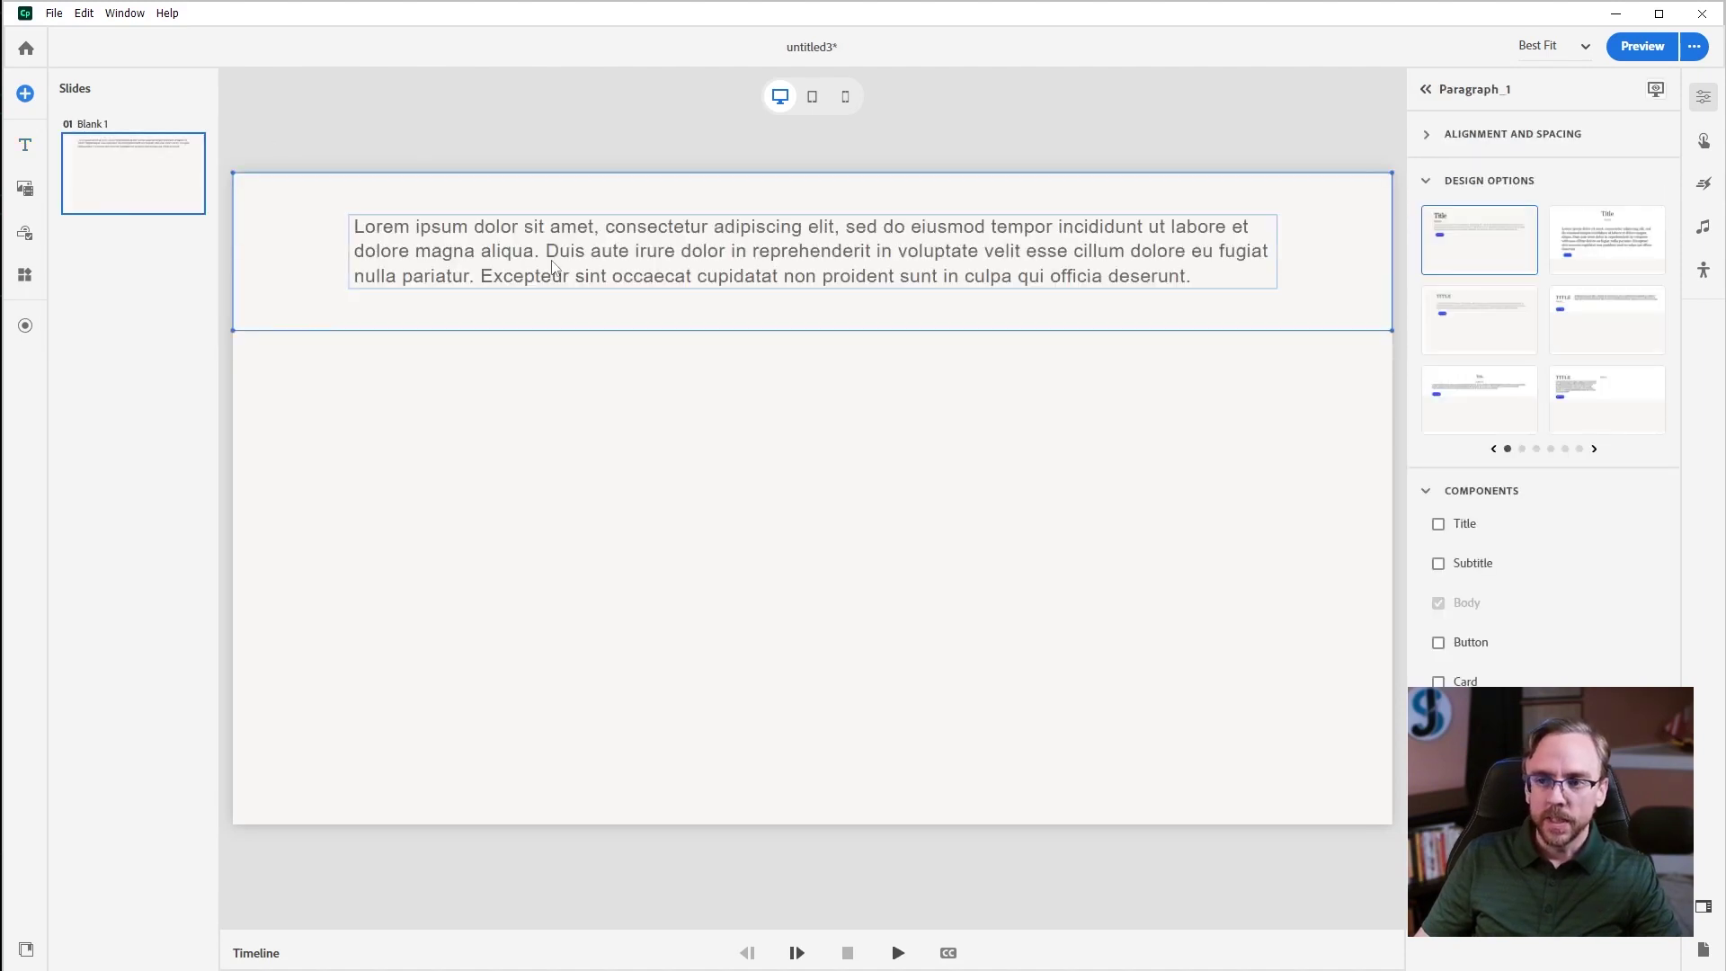
left_click(26, 146)
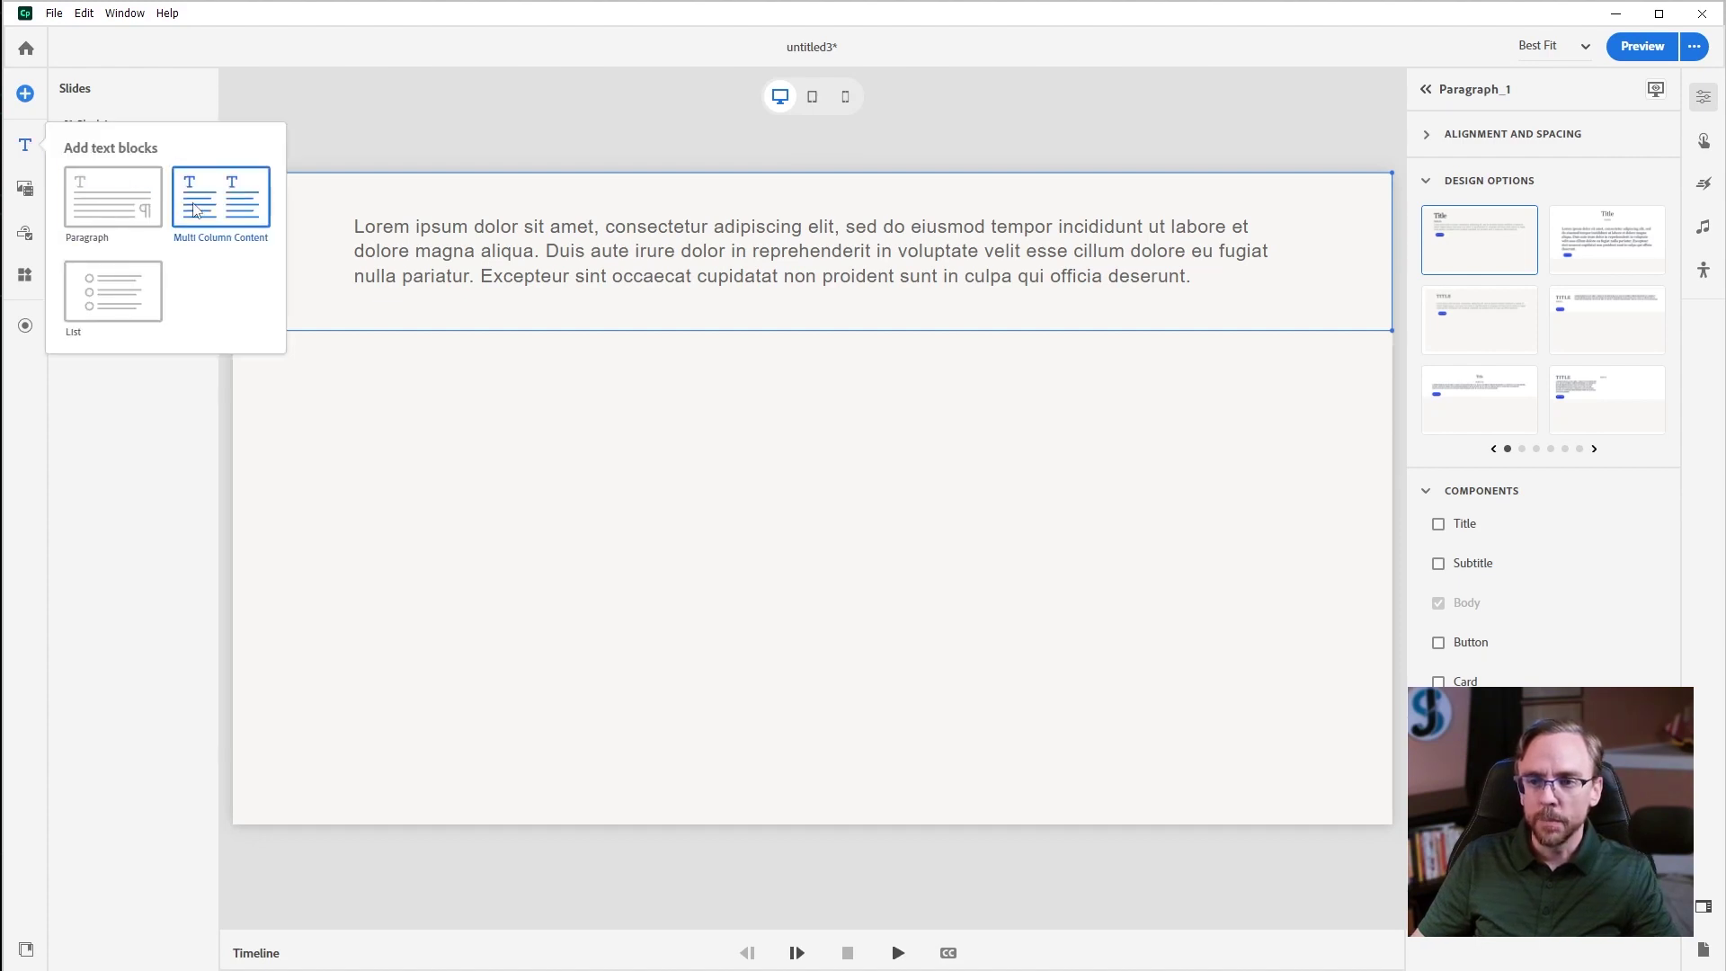
left_click(220, 196)
left_click(377, 126)
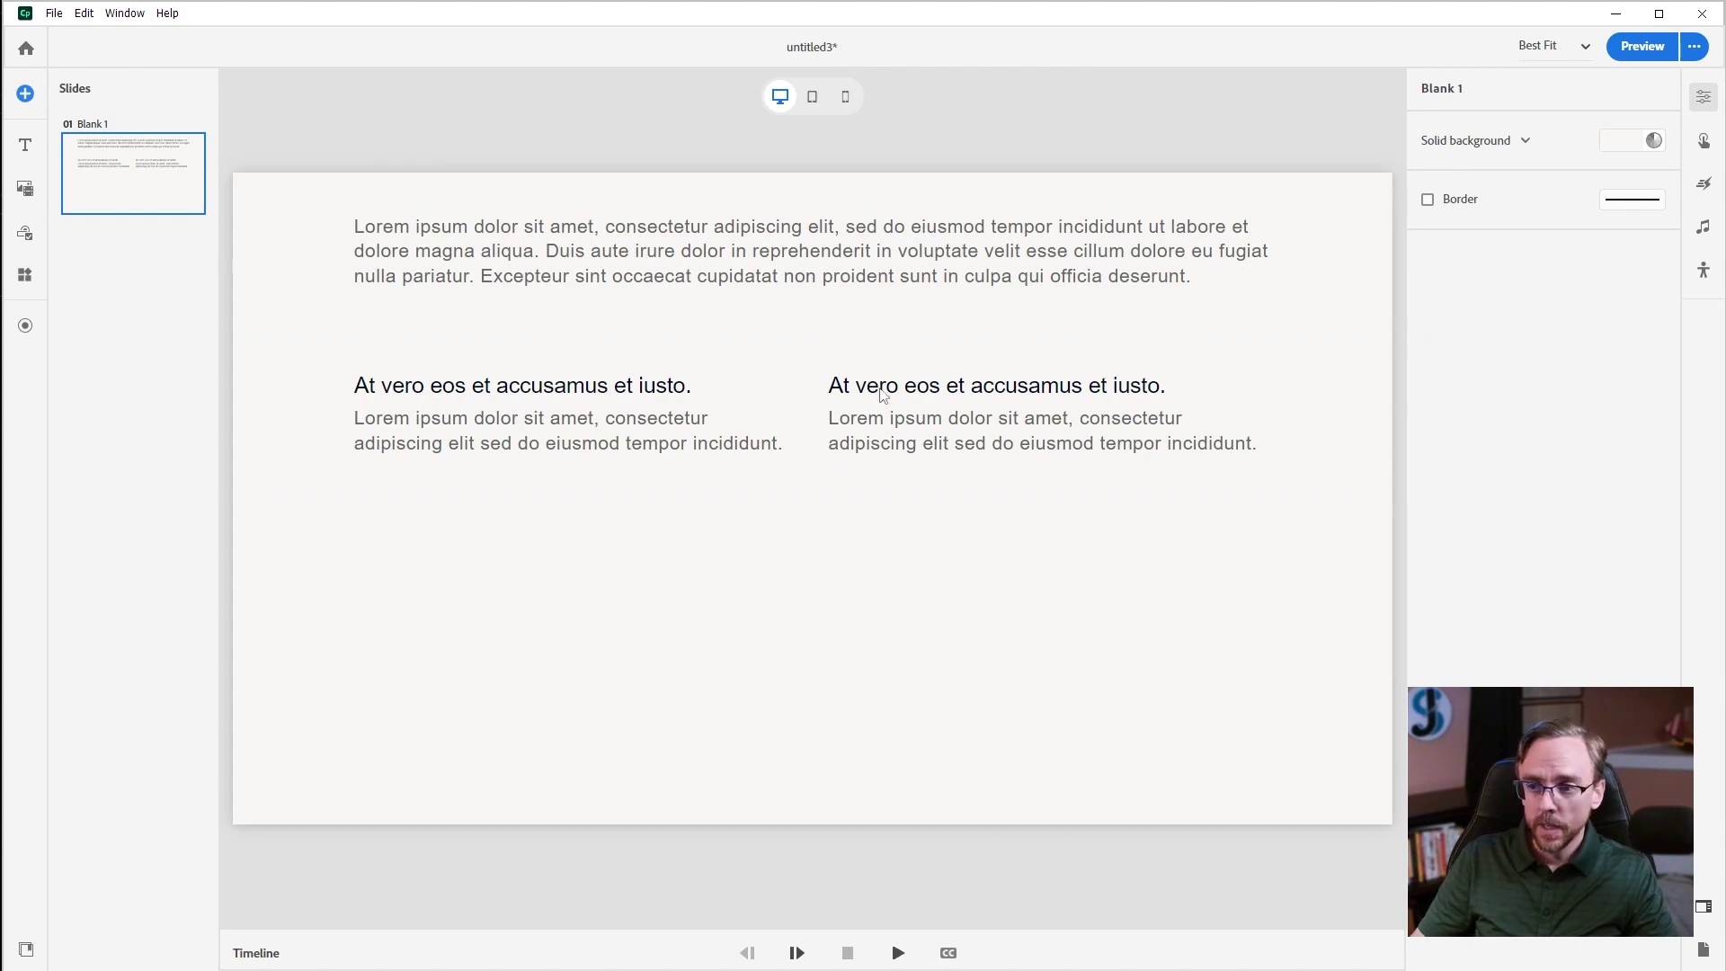
- Move the paragraph block below the two-column section
left_click_drag(778, 290, 926, 232)
mouse_move(508, 393)
left_mouse_down()
mouse_move(665, 852)
mouse_move(602, 90)
mouse_move(522, 452)
mouse_move(512, 392)
left_mouse_up()
left_click_drag(674, 398, 669, 396)
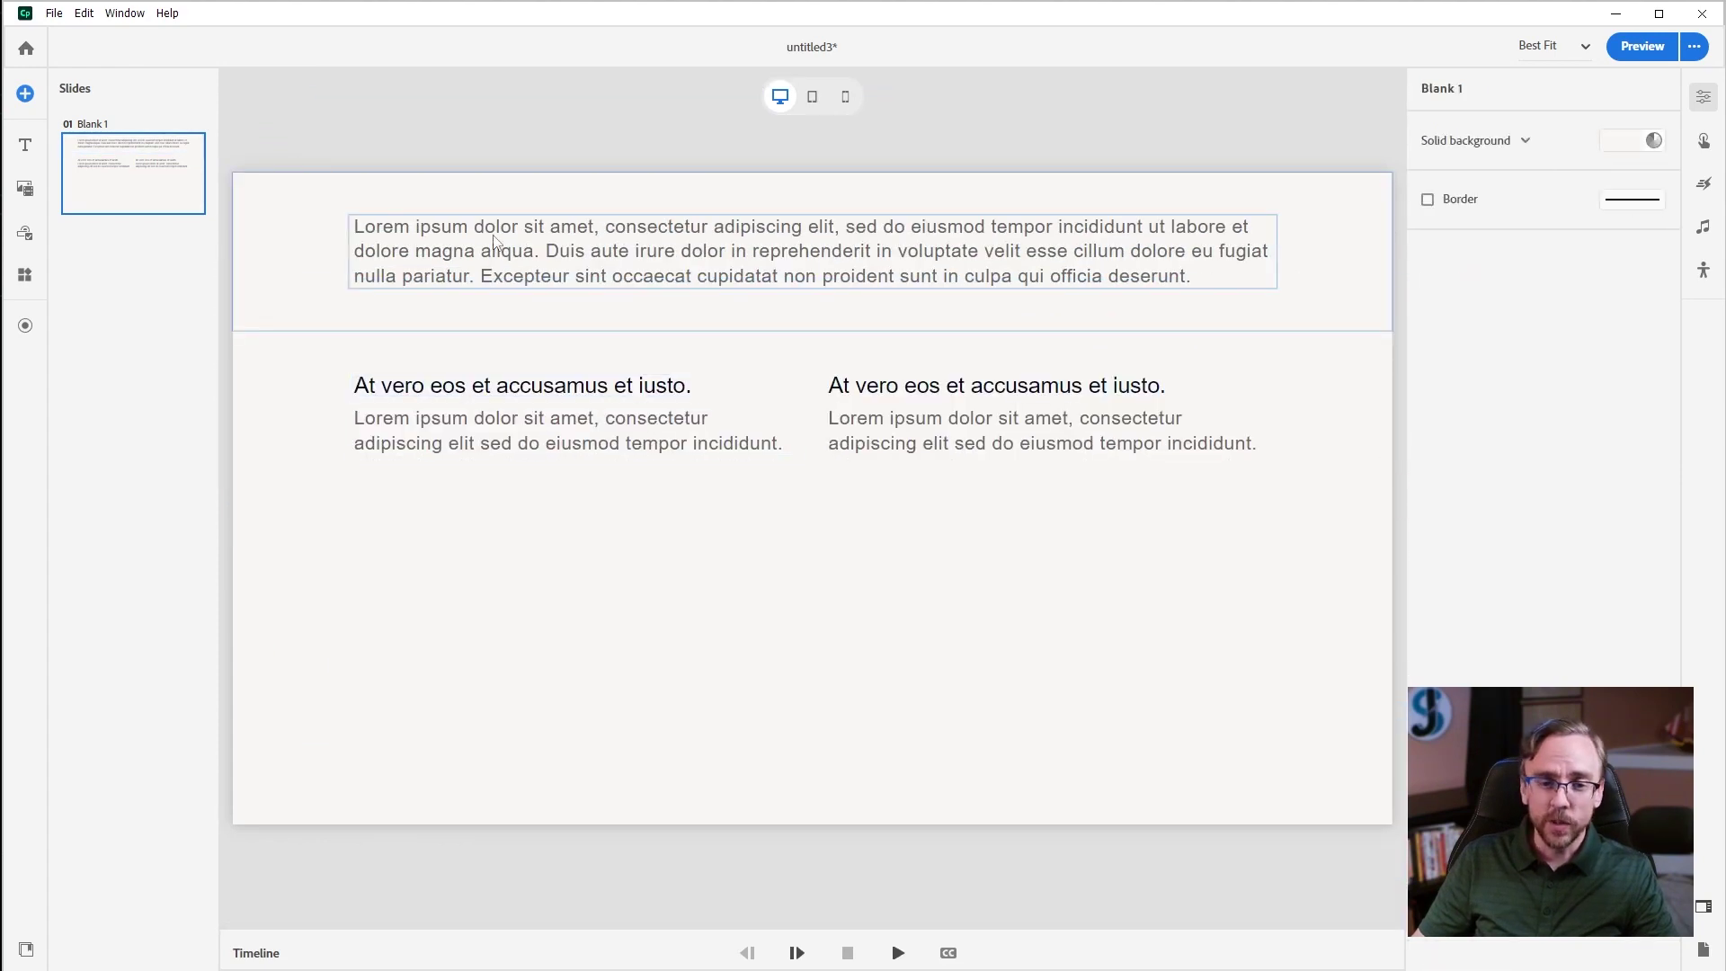
left_click_drag(493, 243, 489, 543)
left_click(447, 137)
- Apply the Multiple Column Comparison card design to the two-column block
left_click(426, 213)
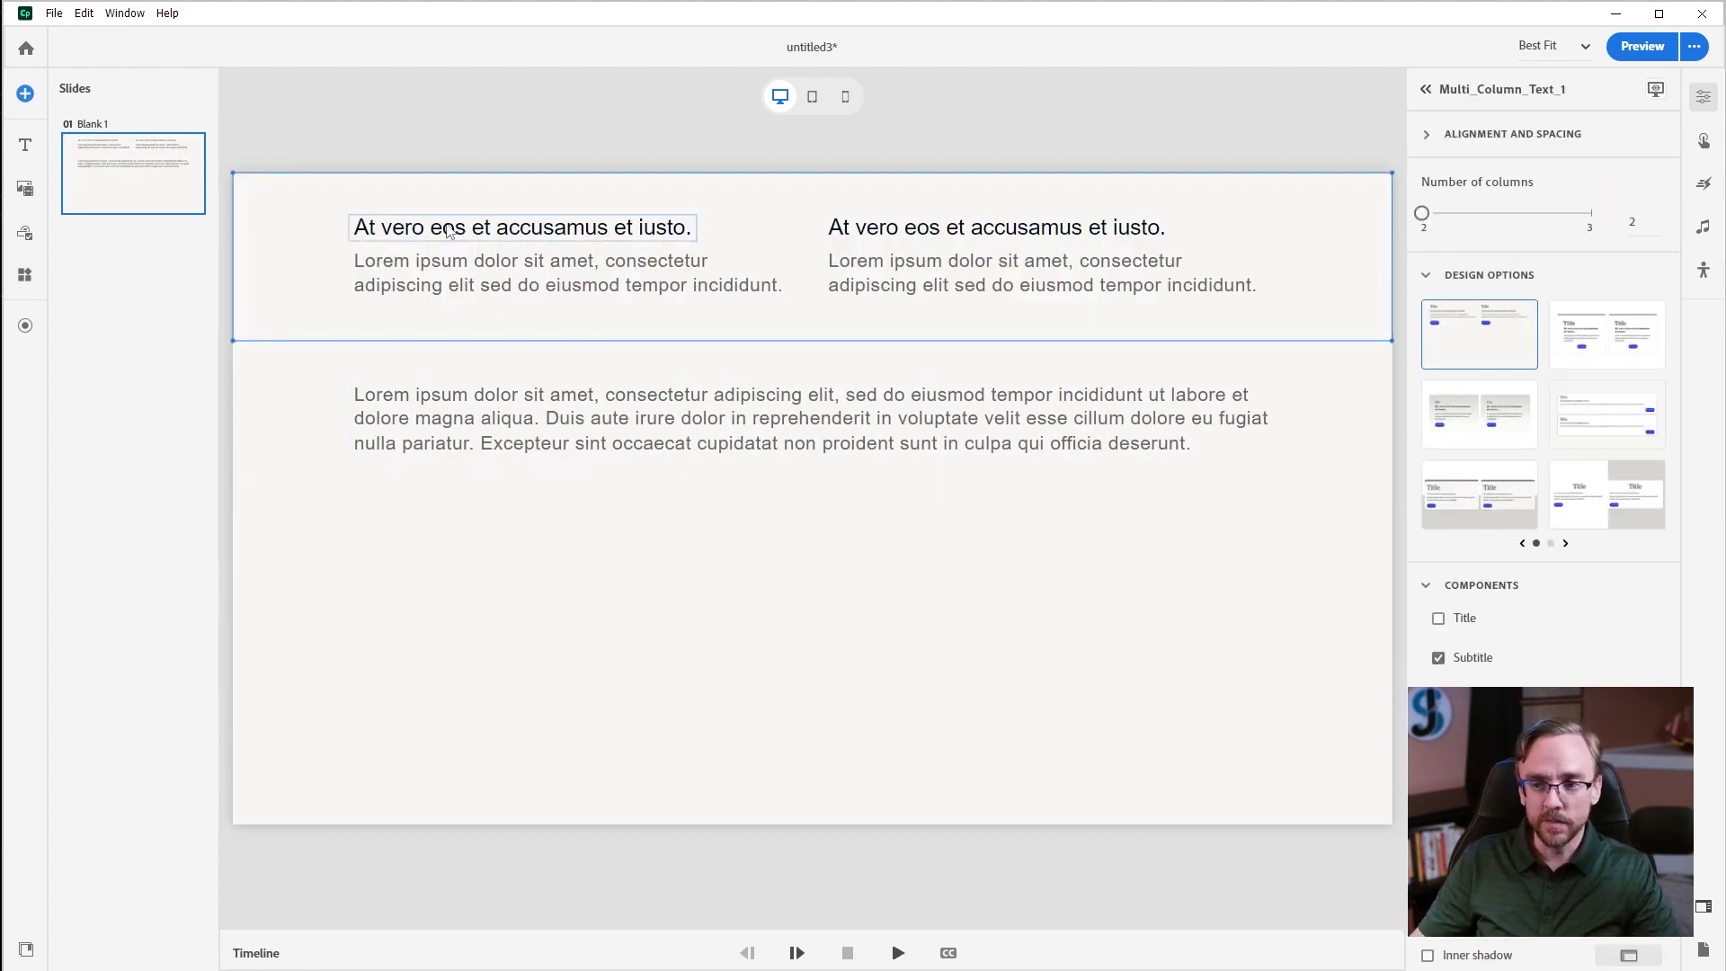
left_click(528, 143)
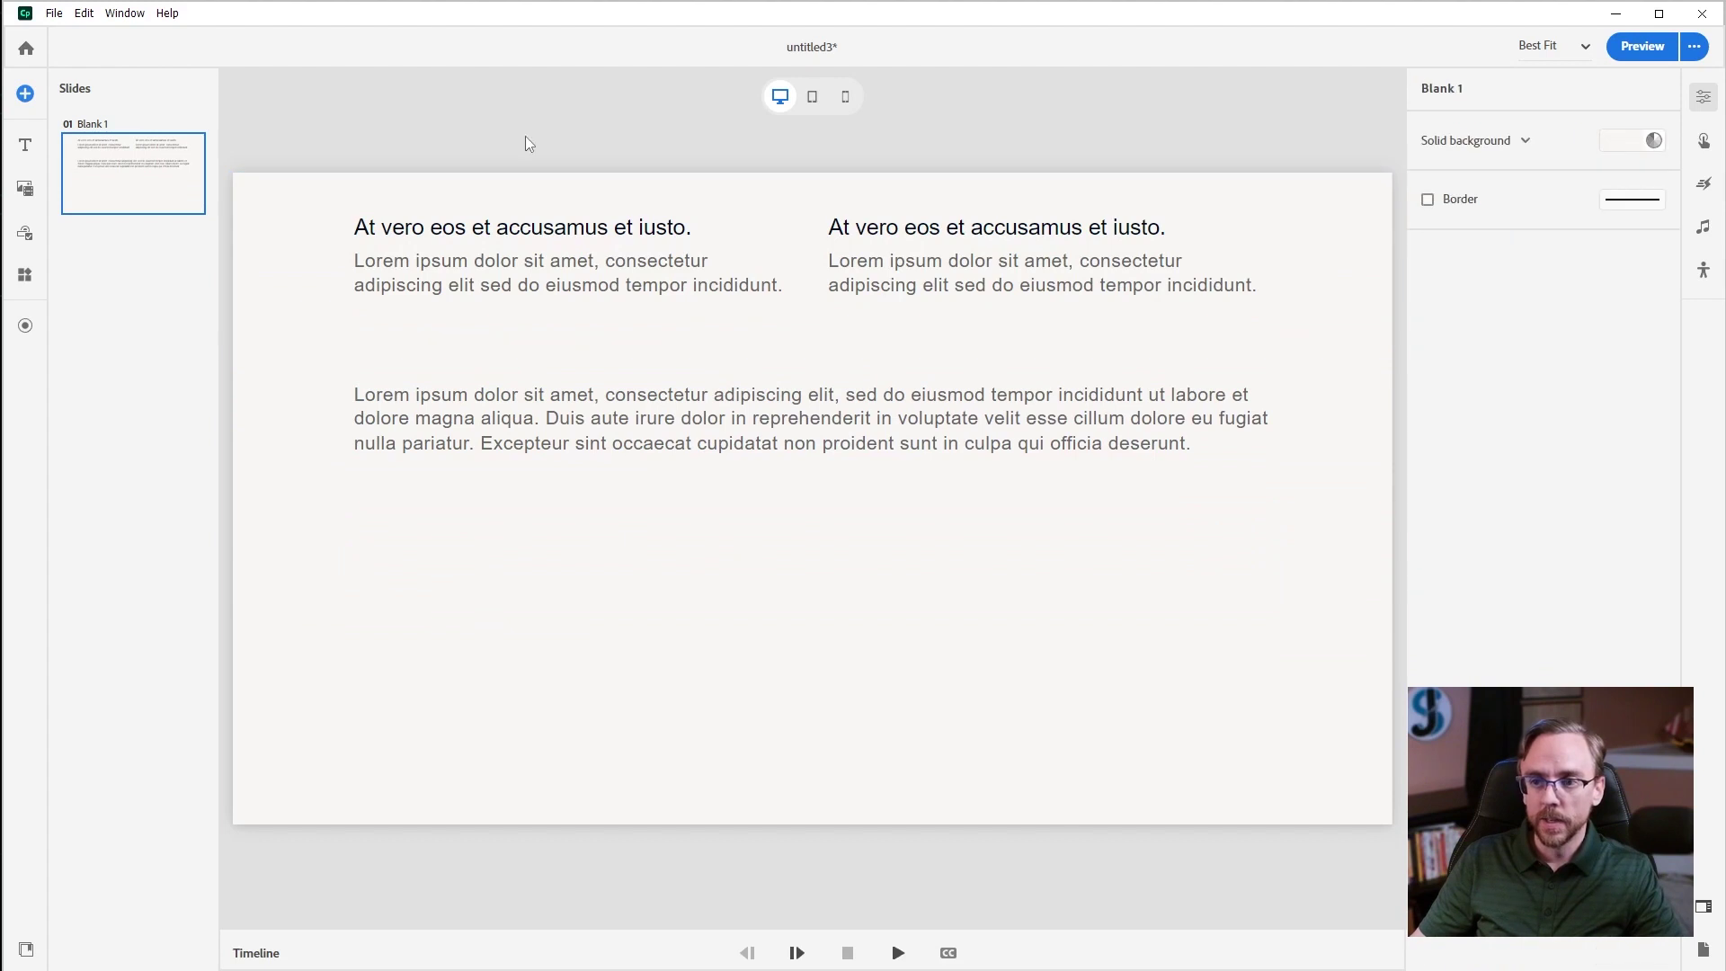
left_click(280, 207)
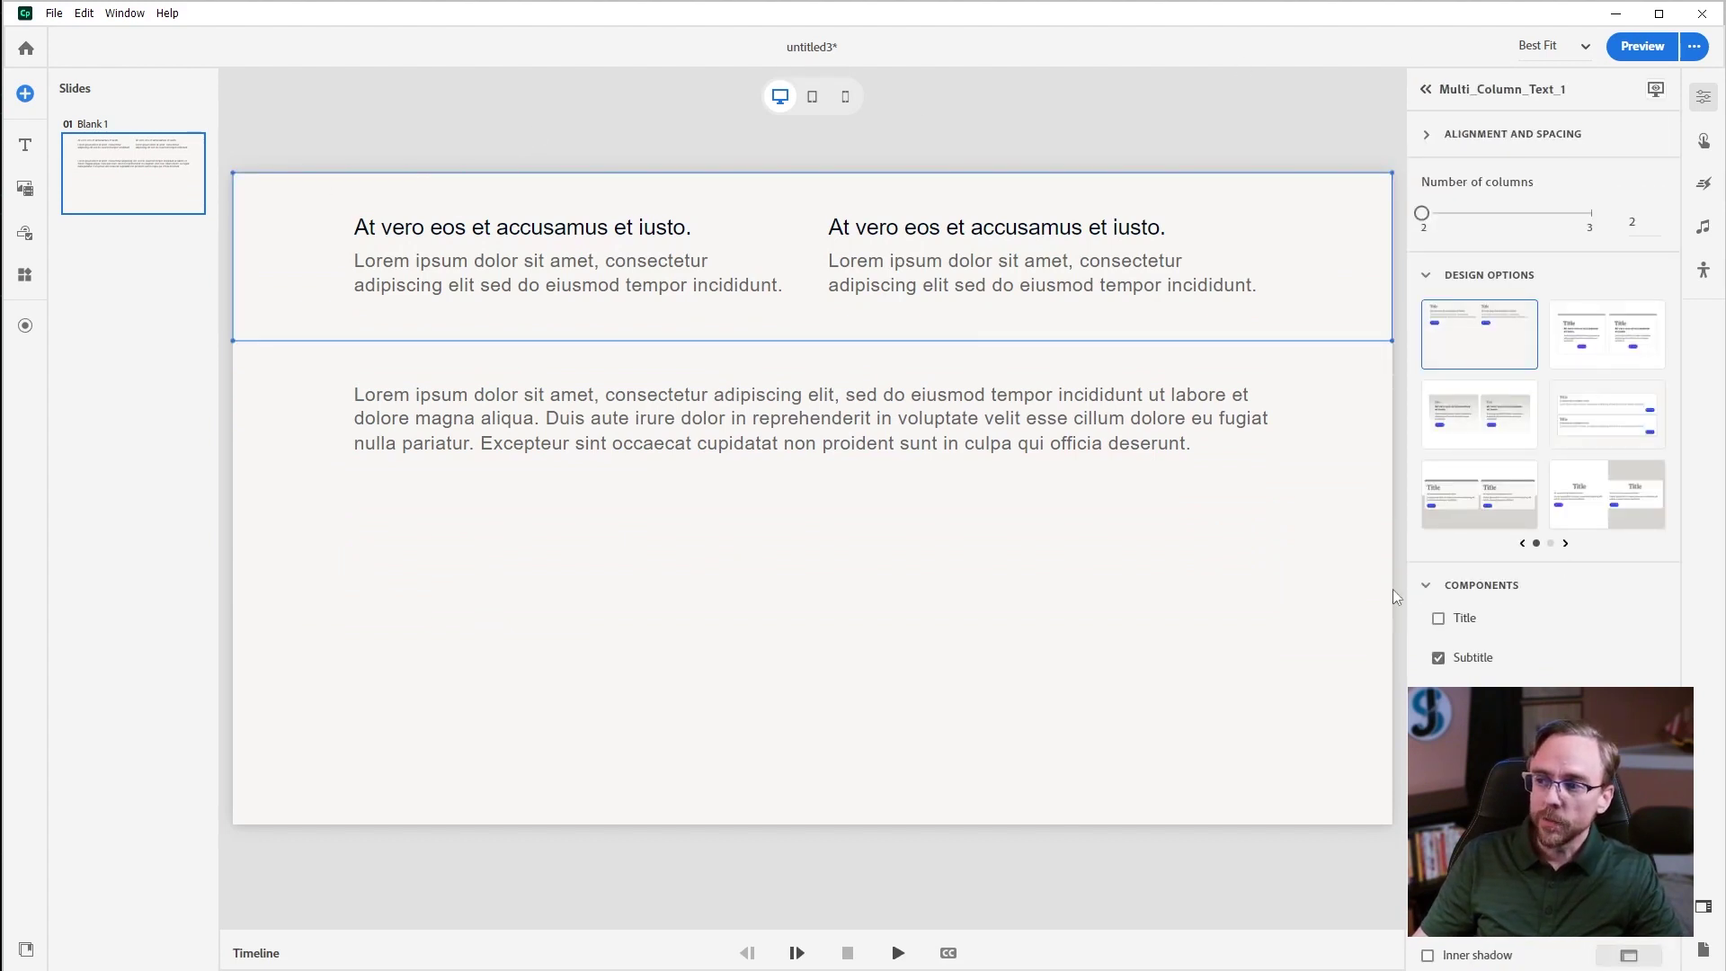
left_click(1586, 337)
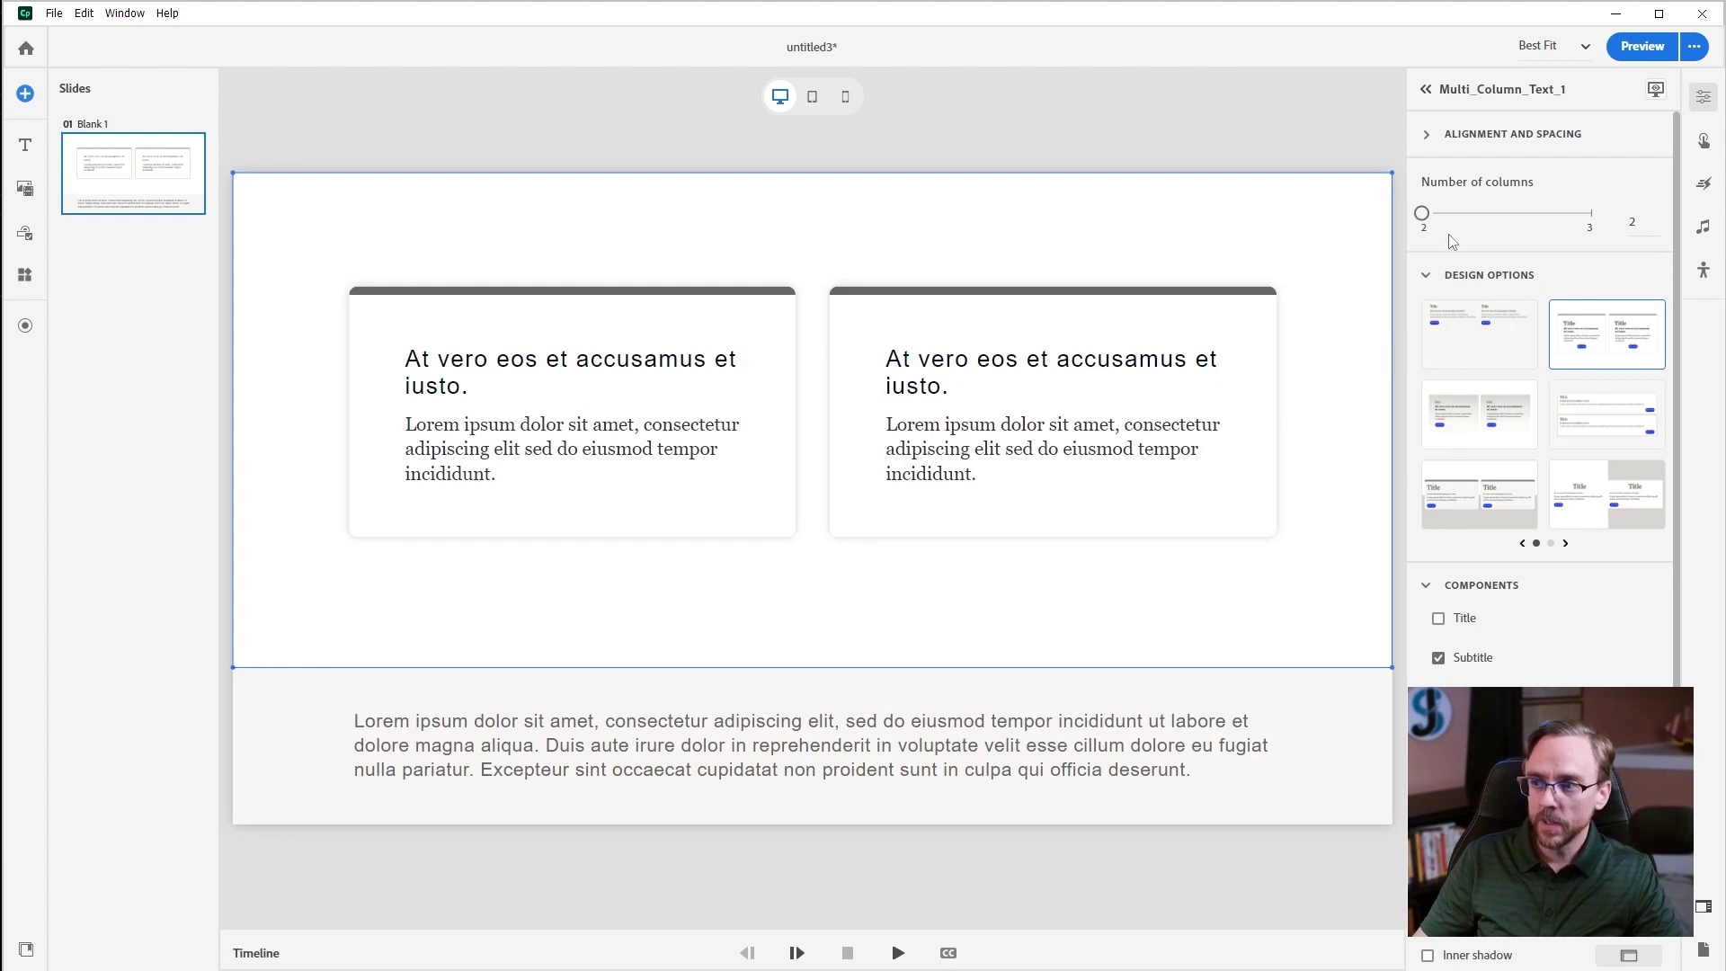
- Set the card block's Number of columns slider to 3
left_click_drag(1423, 215, 1695, 252)
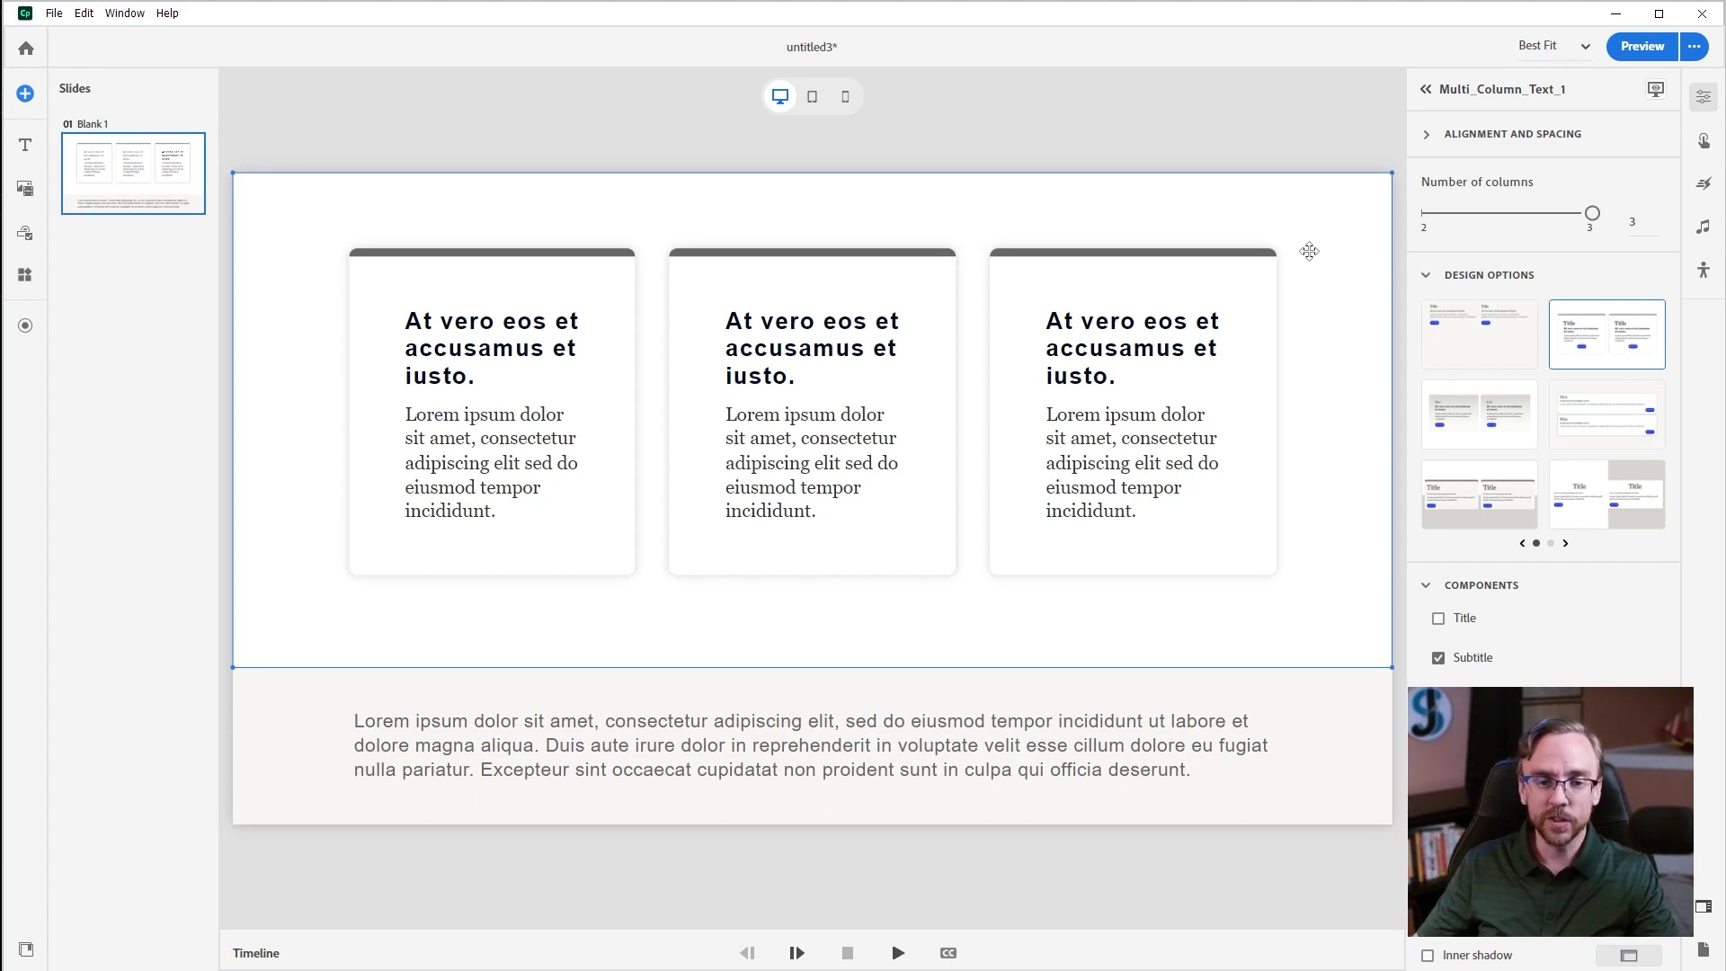
left_click(809, 102)
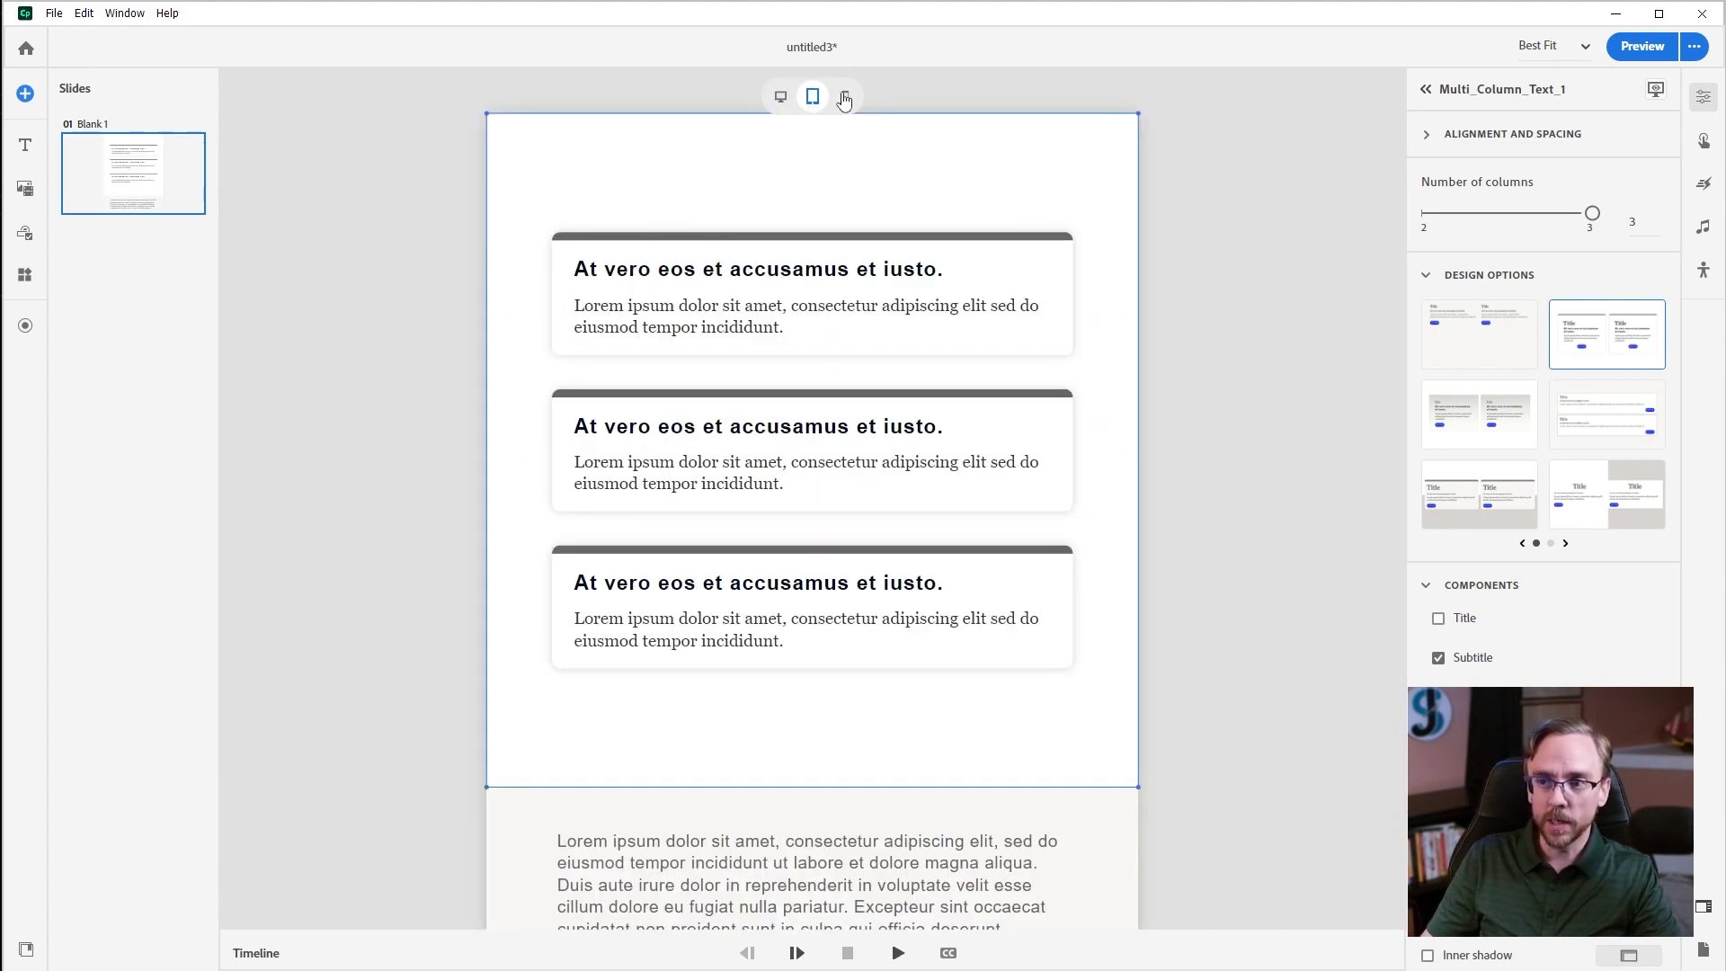
left_click(844, 101)
left_click(805, 97)
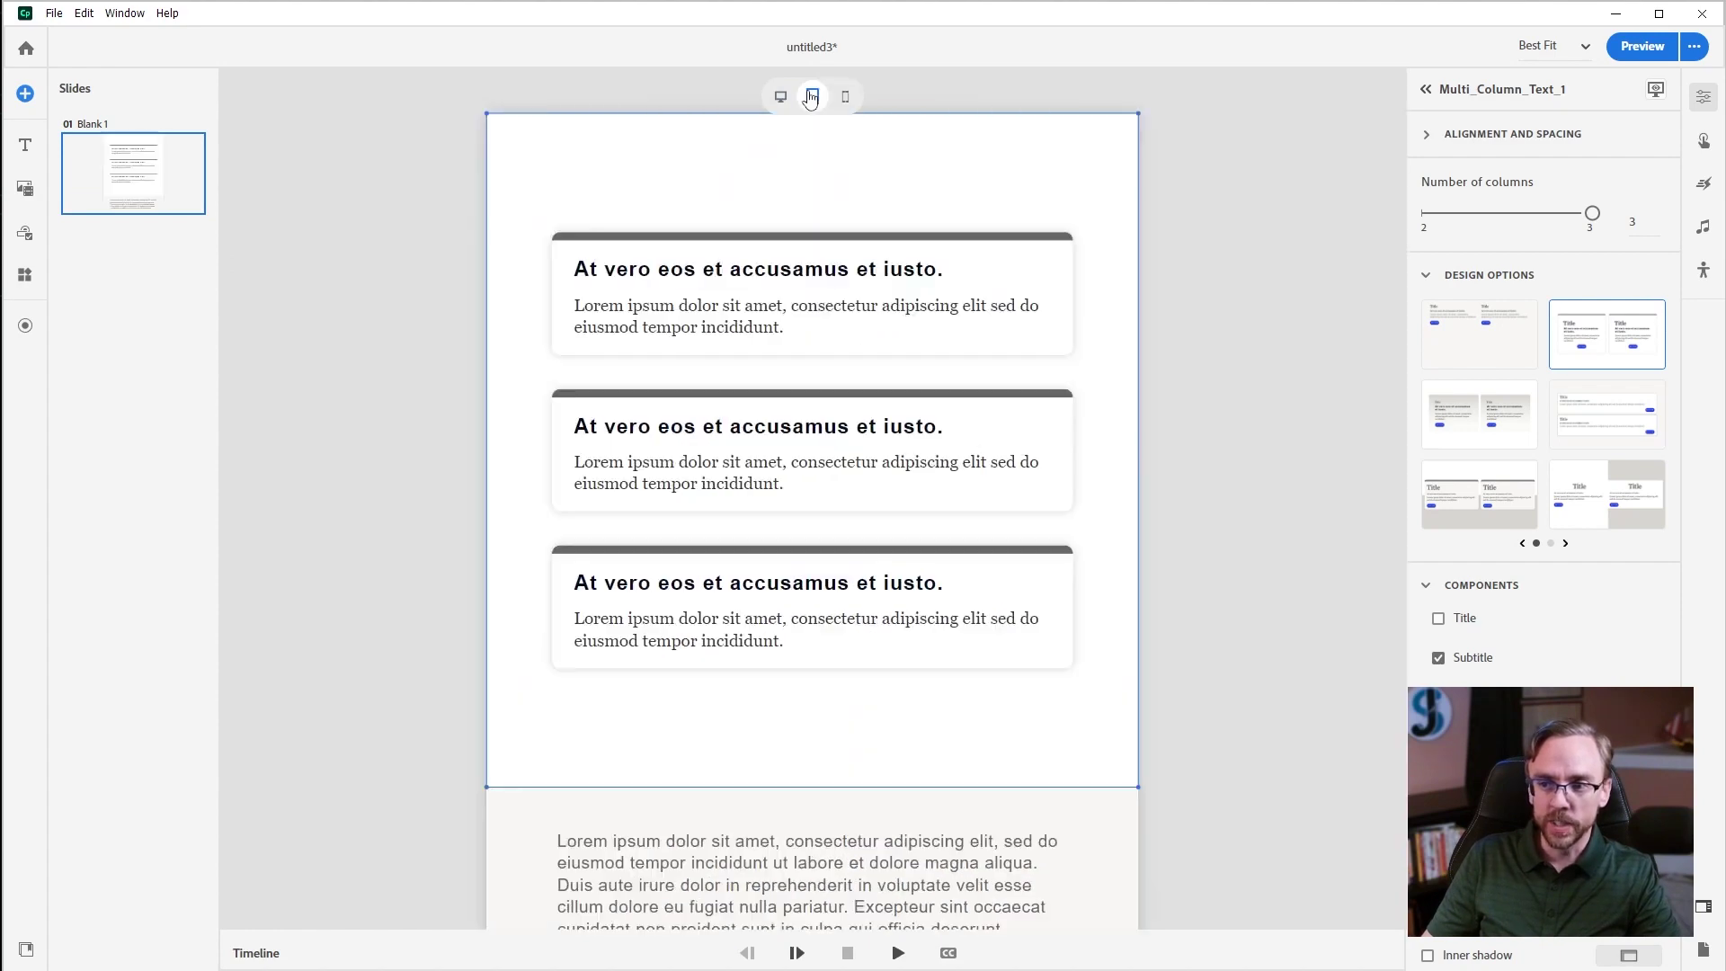
left_click(776, 95)
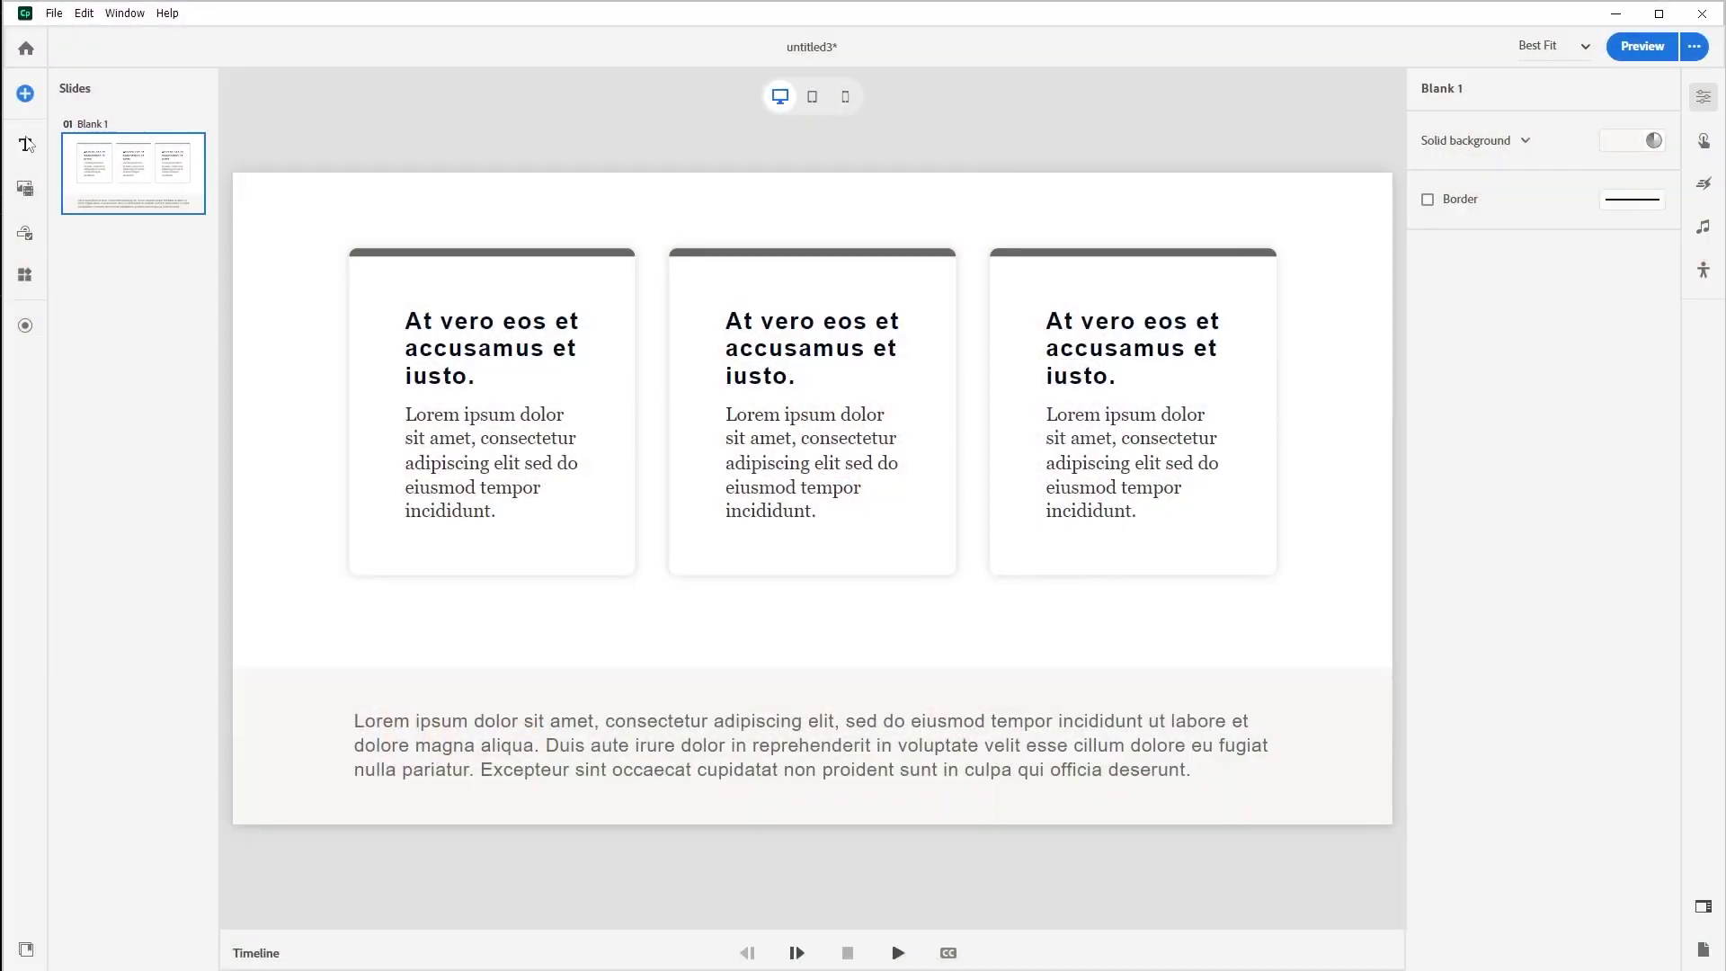
- Add a bulleted list block and an image block, then change the image block's layout design
left_click(26, 146)
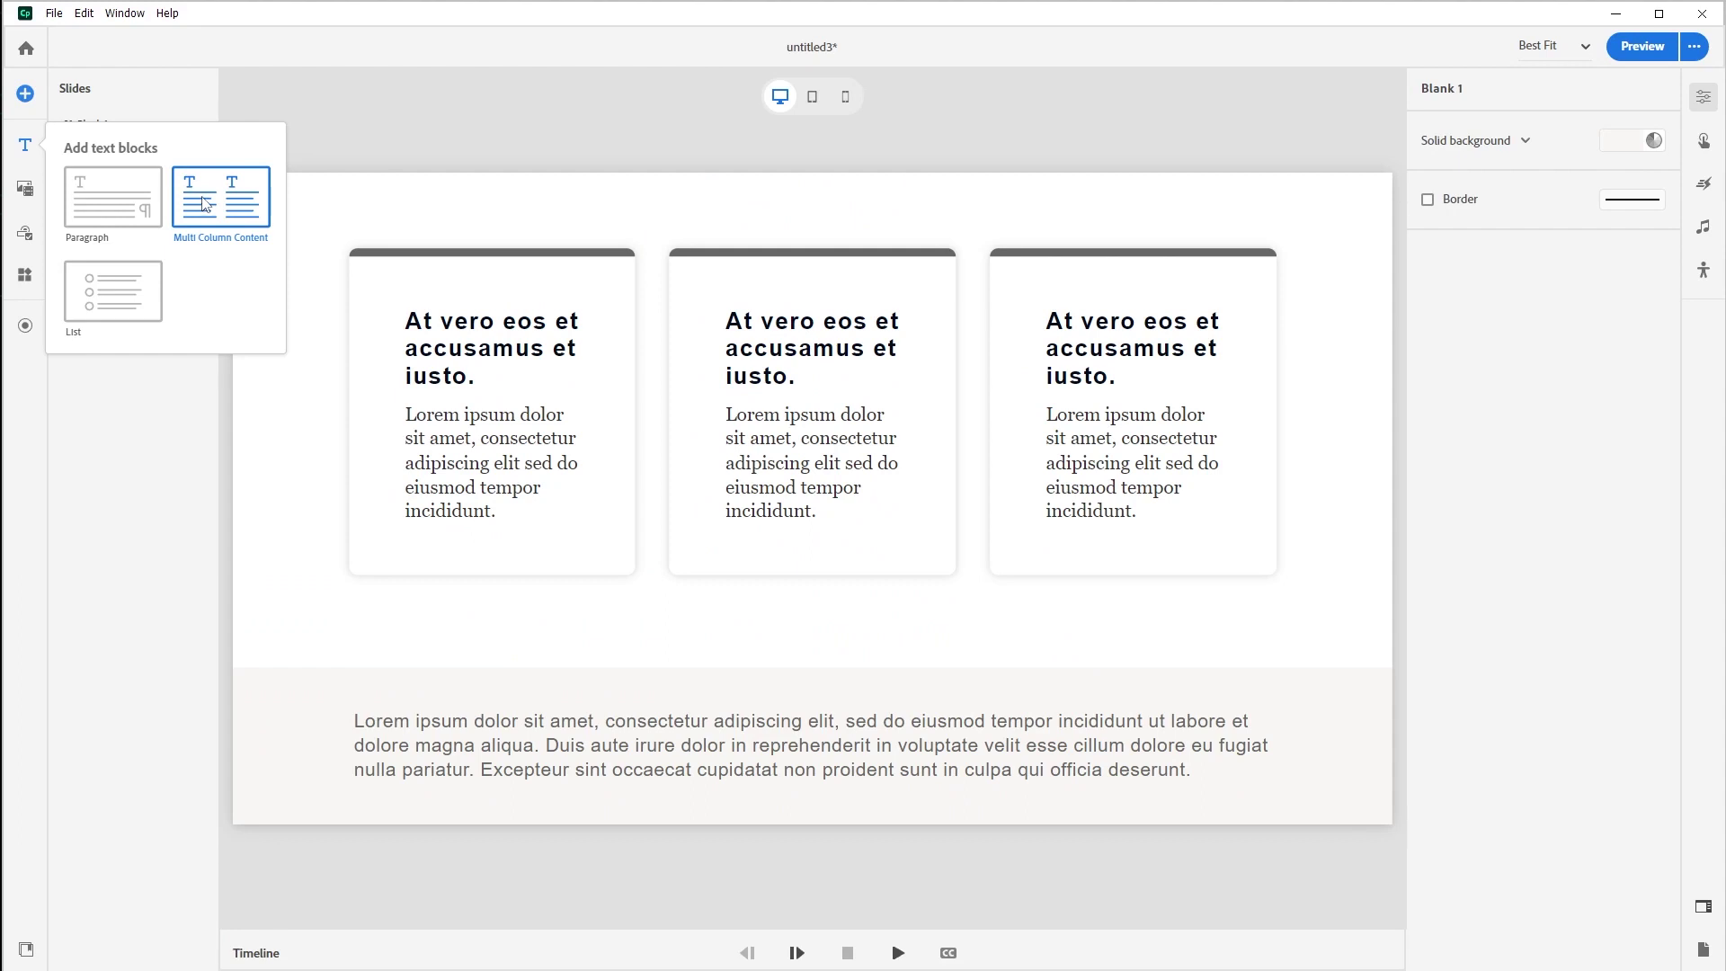
left_click(113, 290)
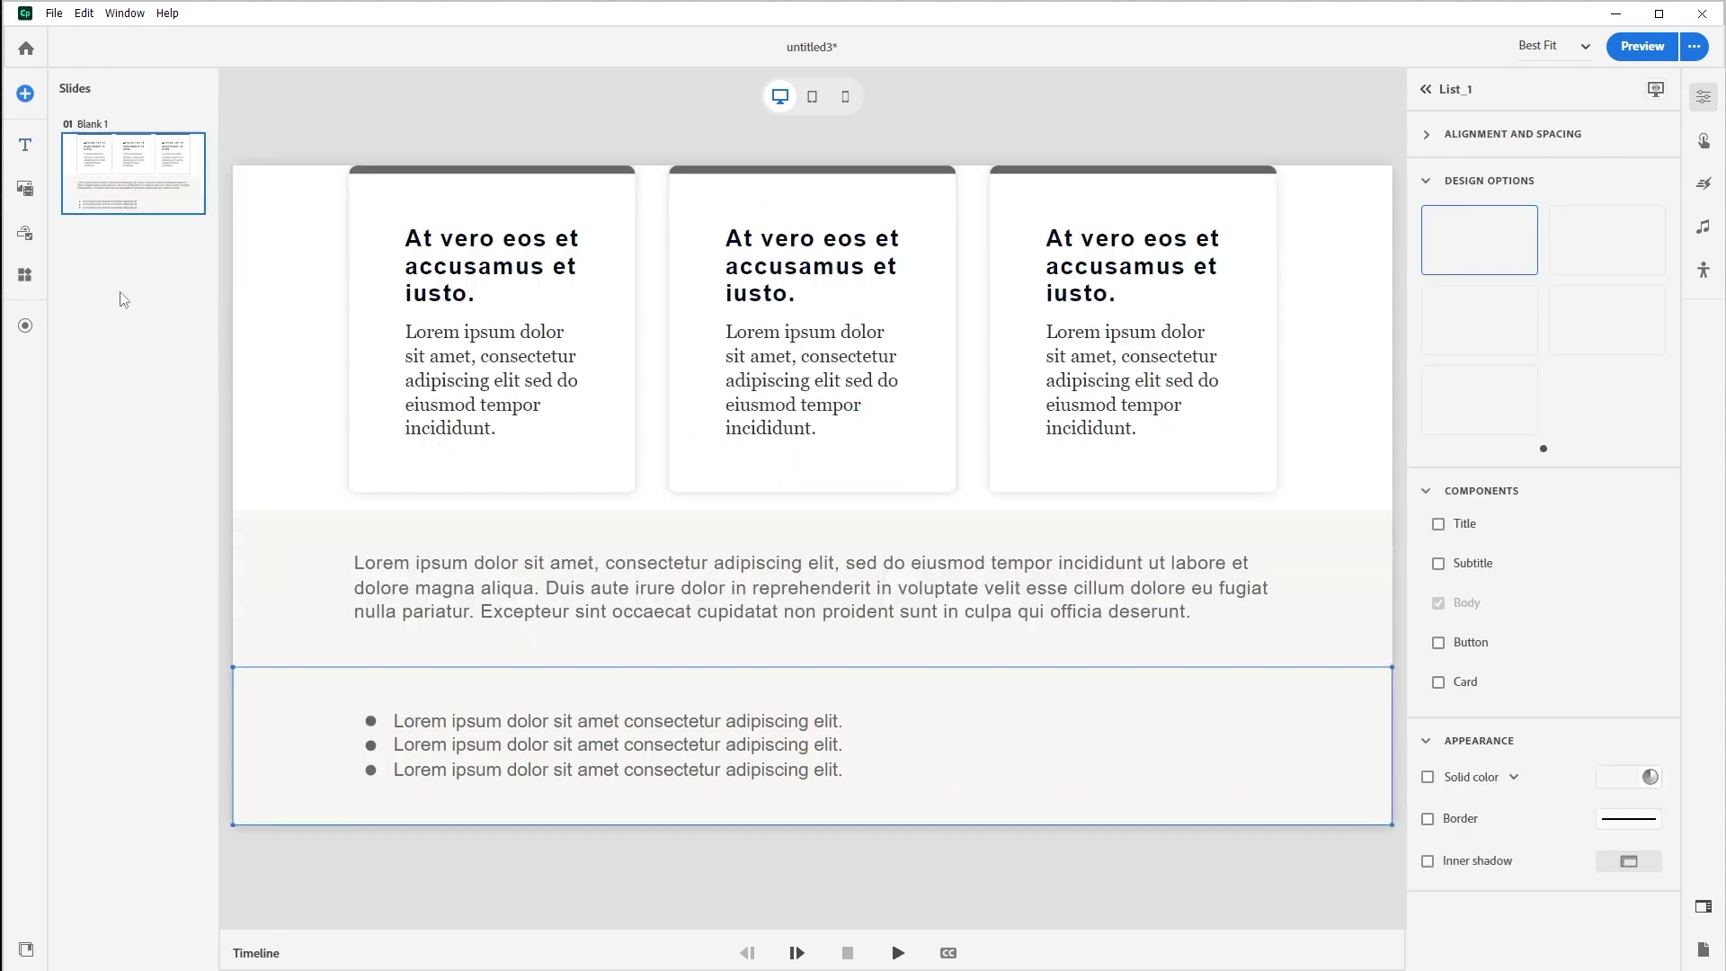
left_click(25, 188)
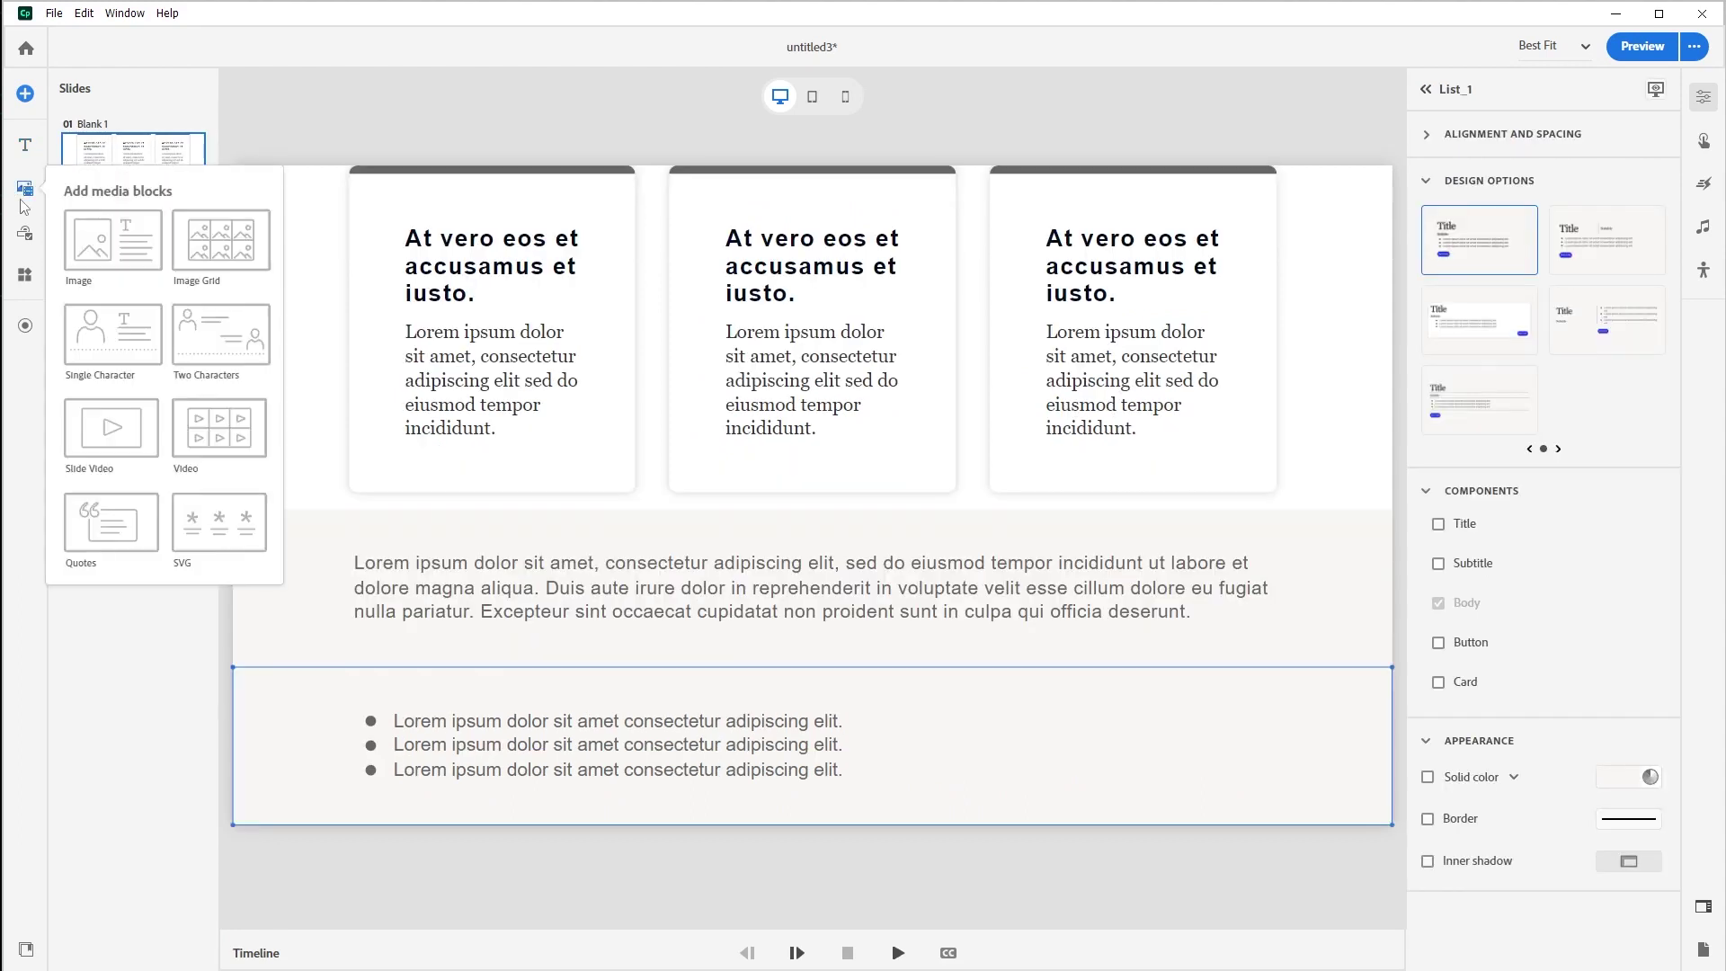
left_click(113, 241)
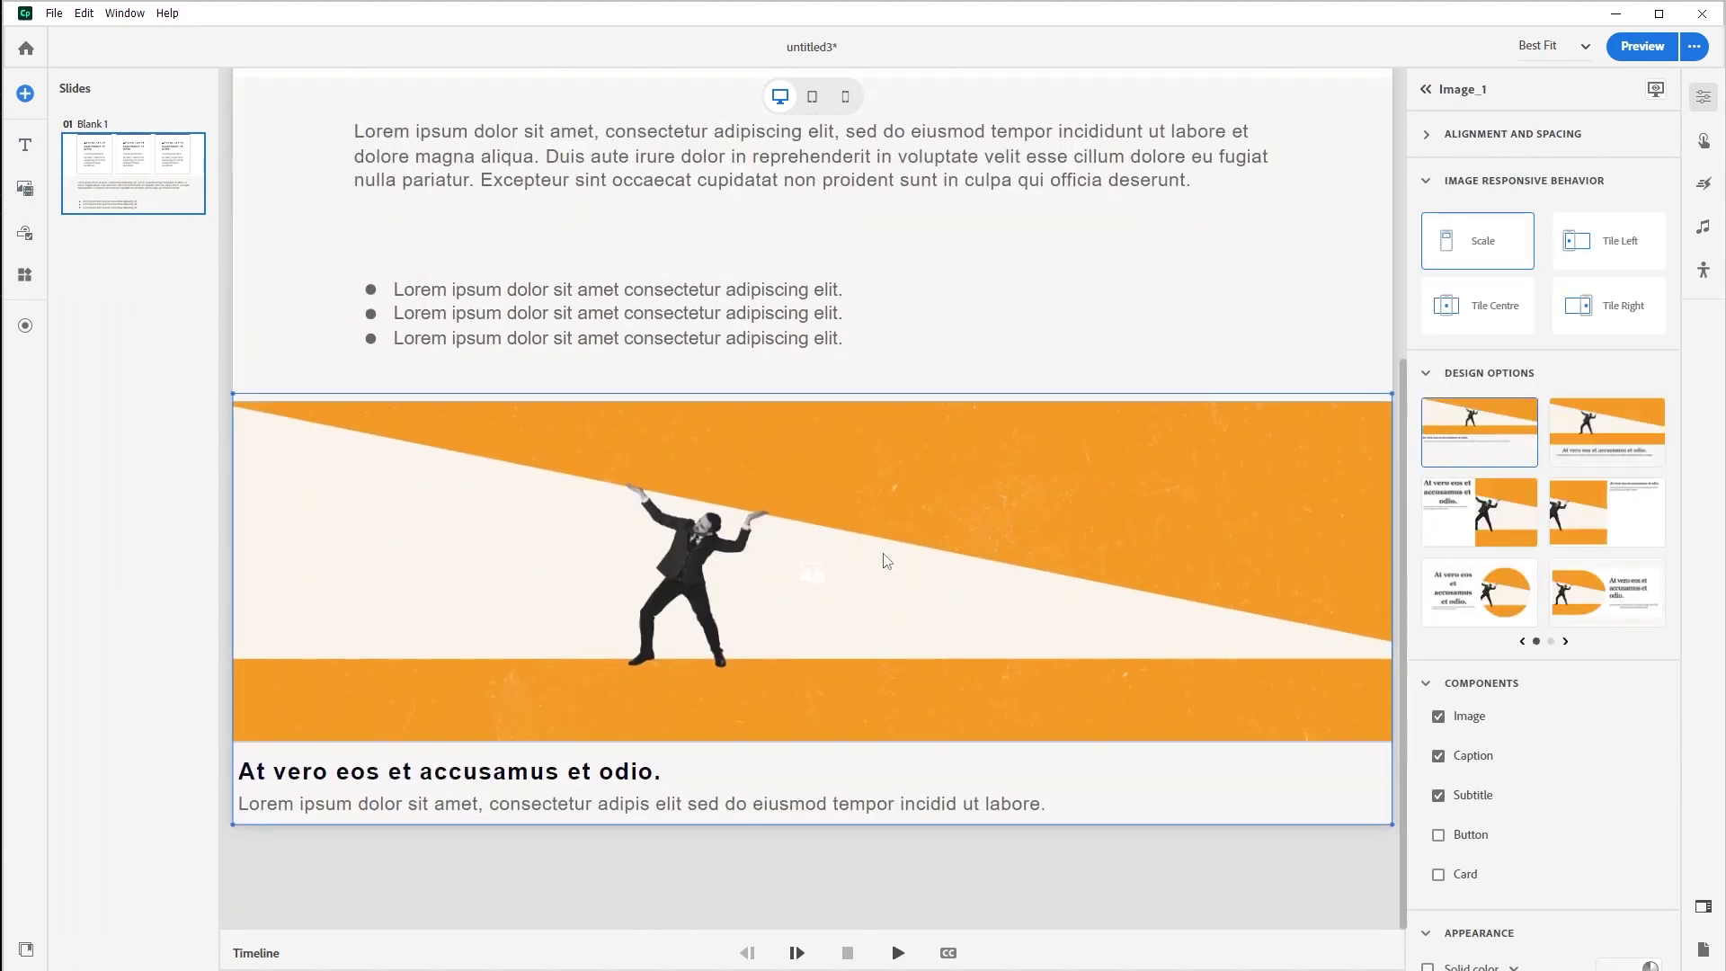
left_click(1431, 510)
scroll(1271, 482, "up", 5)
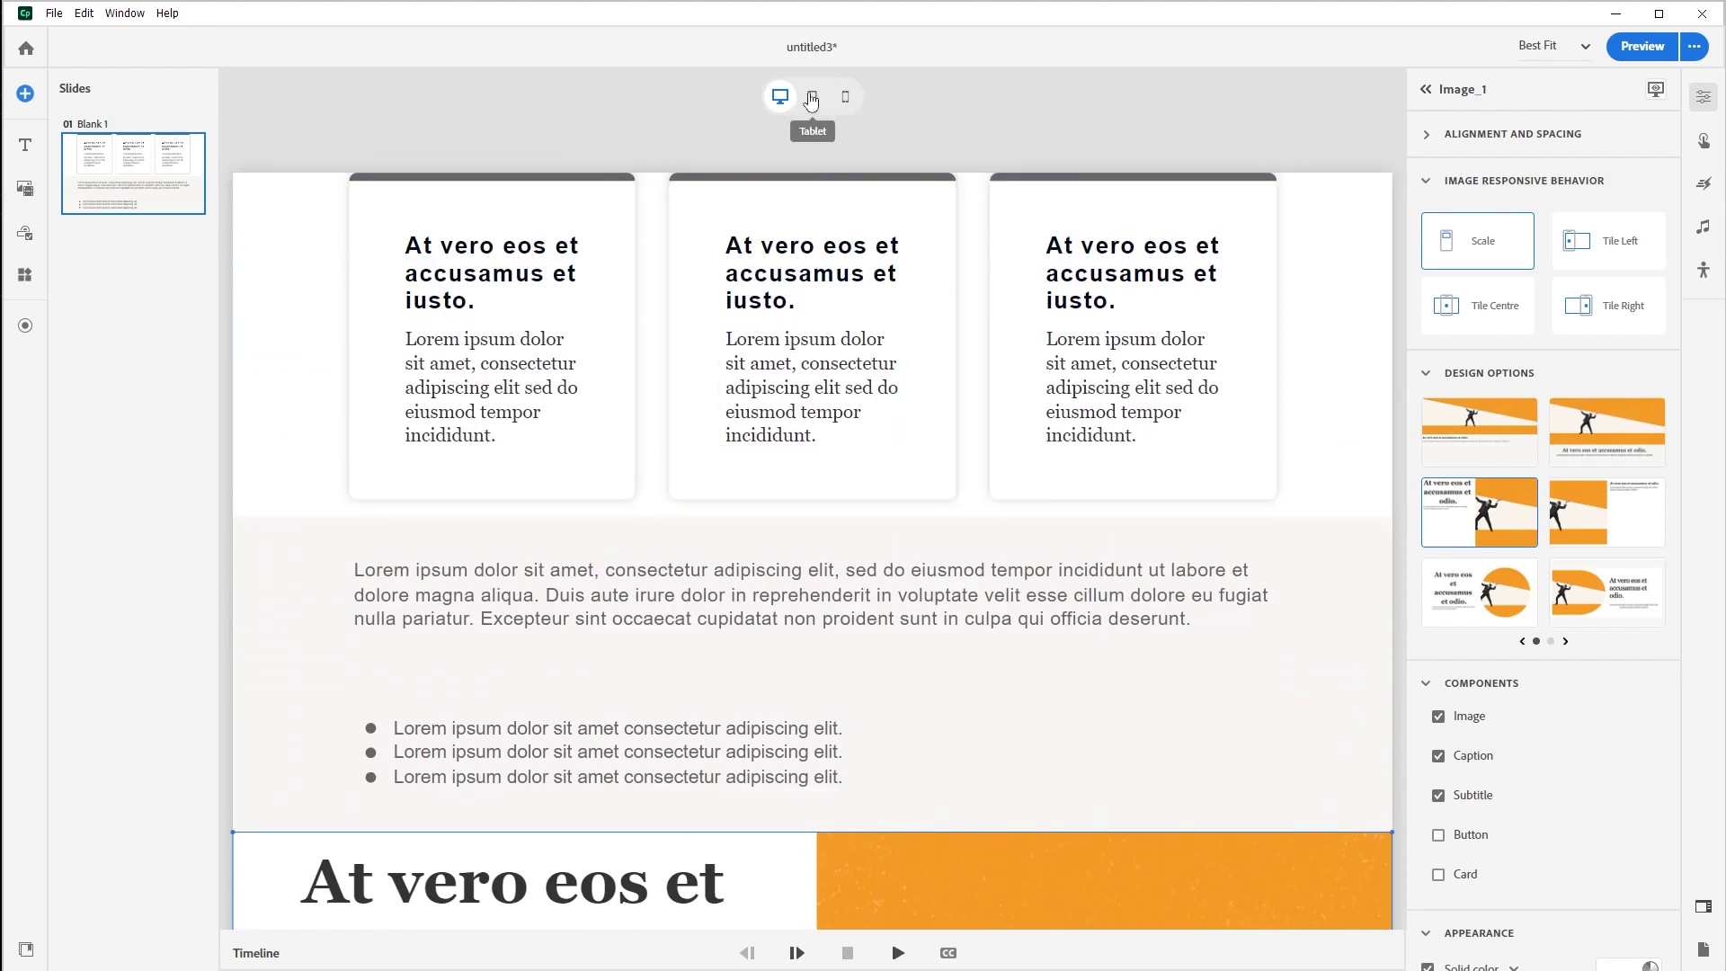
scroll(1189, 386, "down", 5)
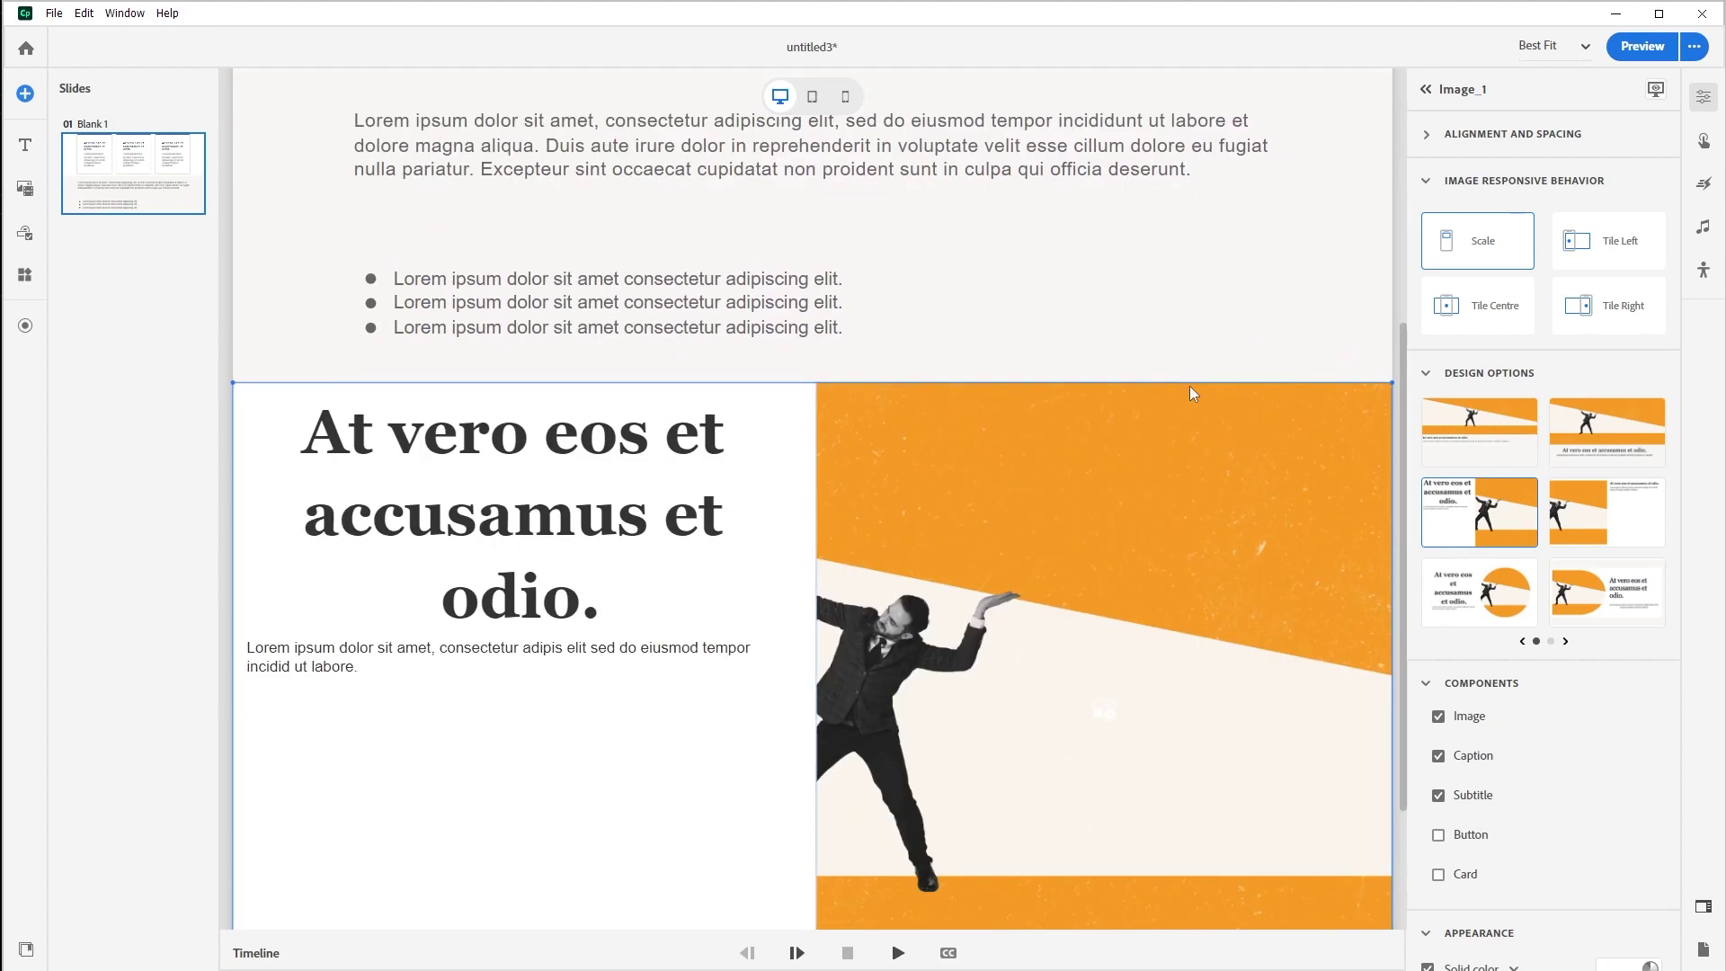
scroll(1190, 386, "up", 5)
left_click(655, 123)
scroll(816, 115, "down", 1)
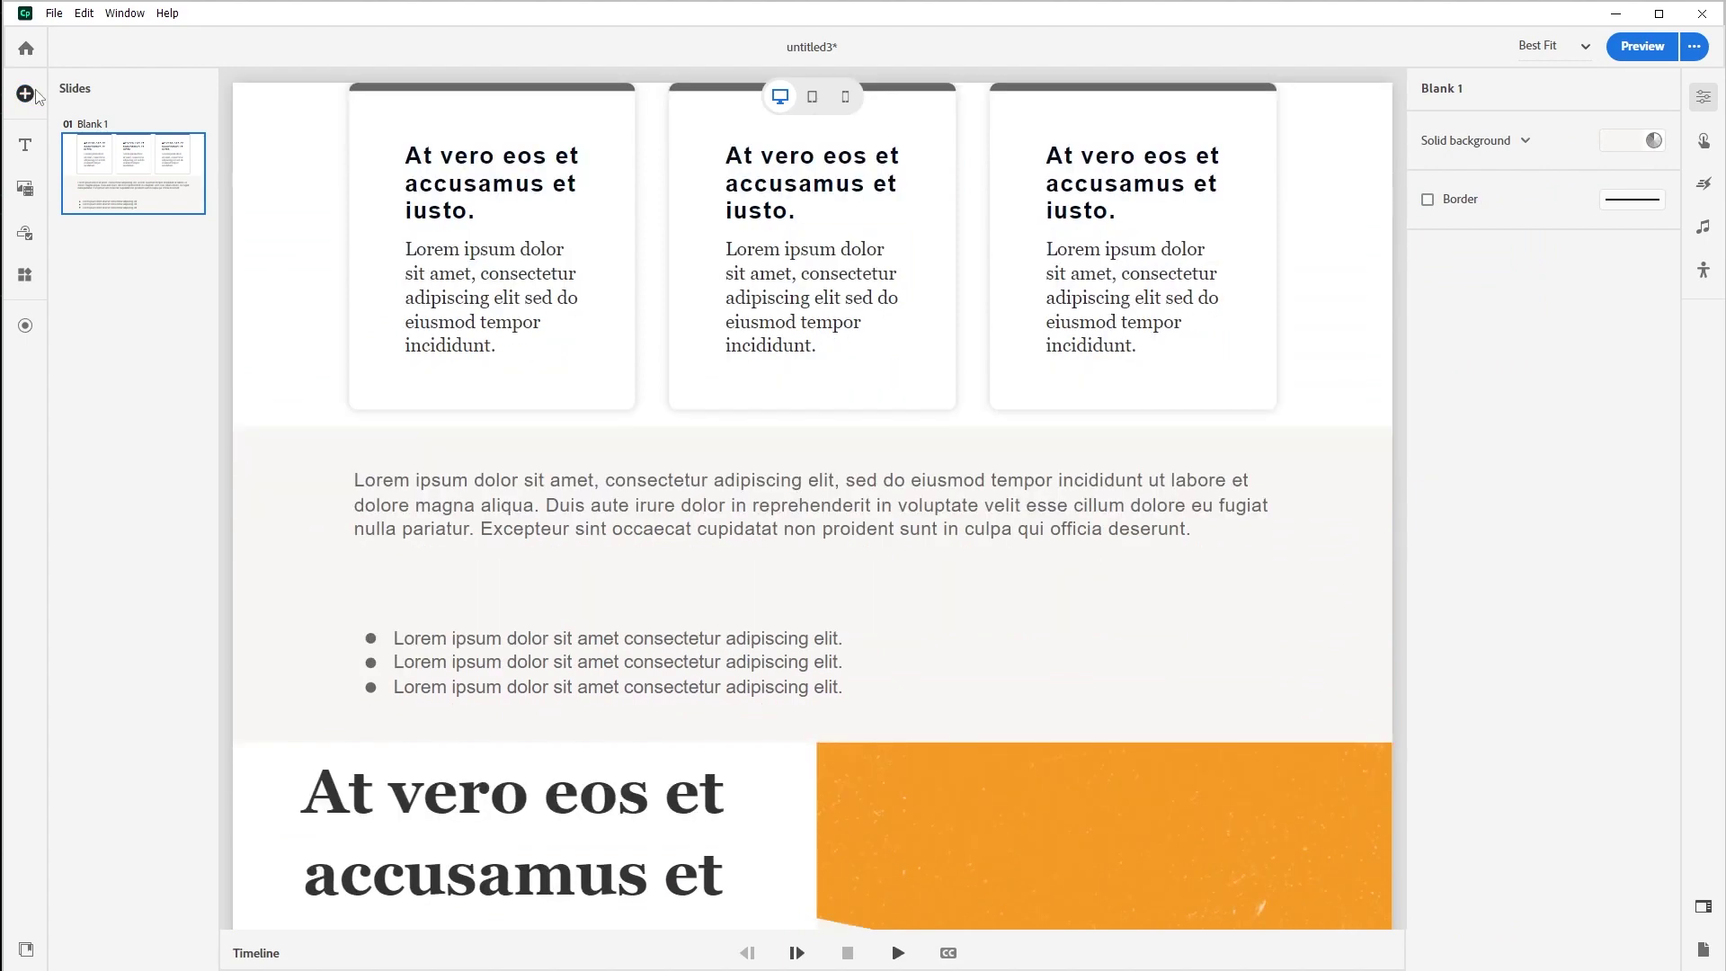
- Add a Title and image slide and move it to the top as slide 01
left_click(25, 94)
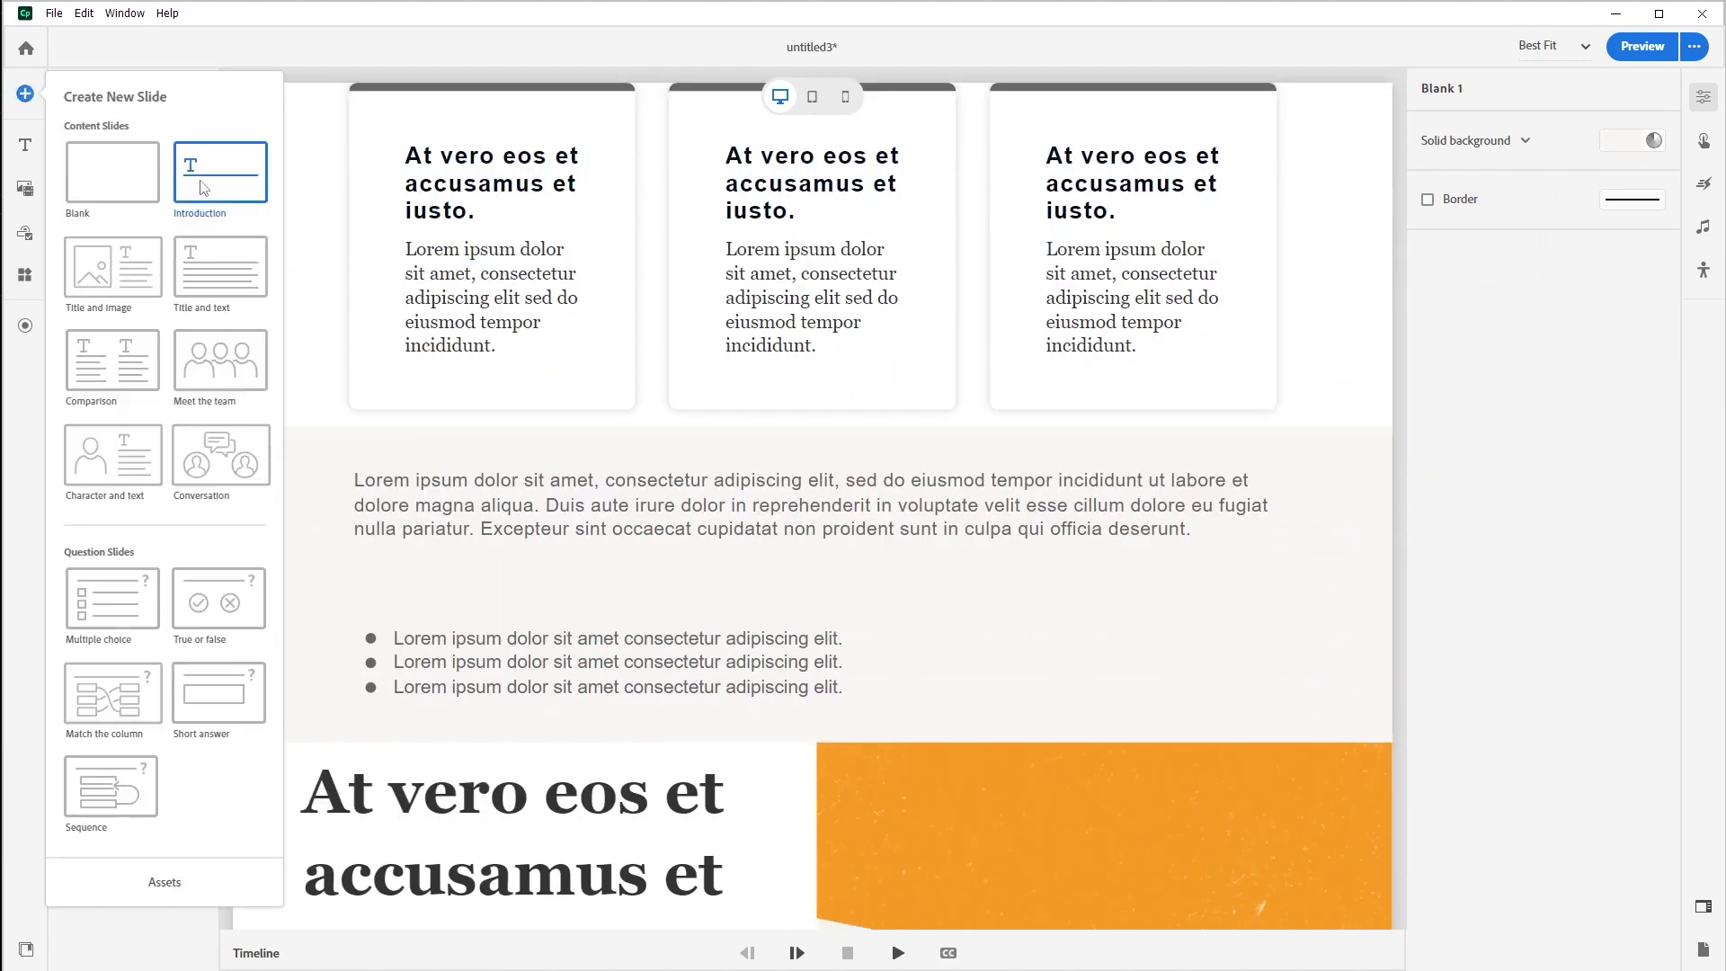
left_click(132, 263)
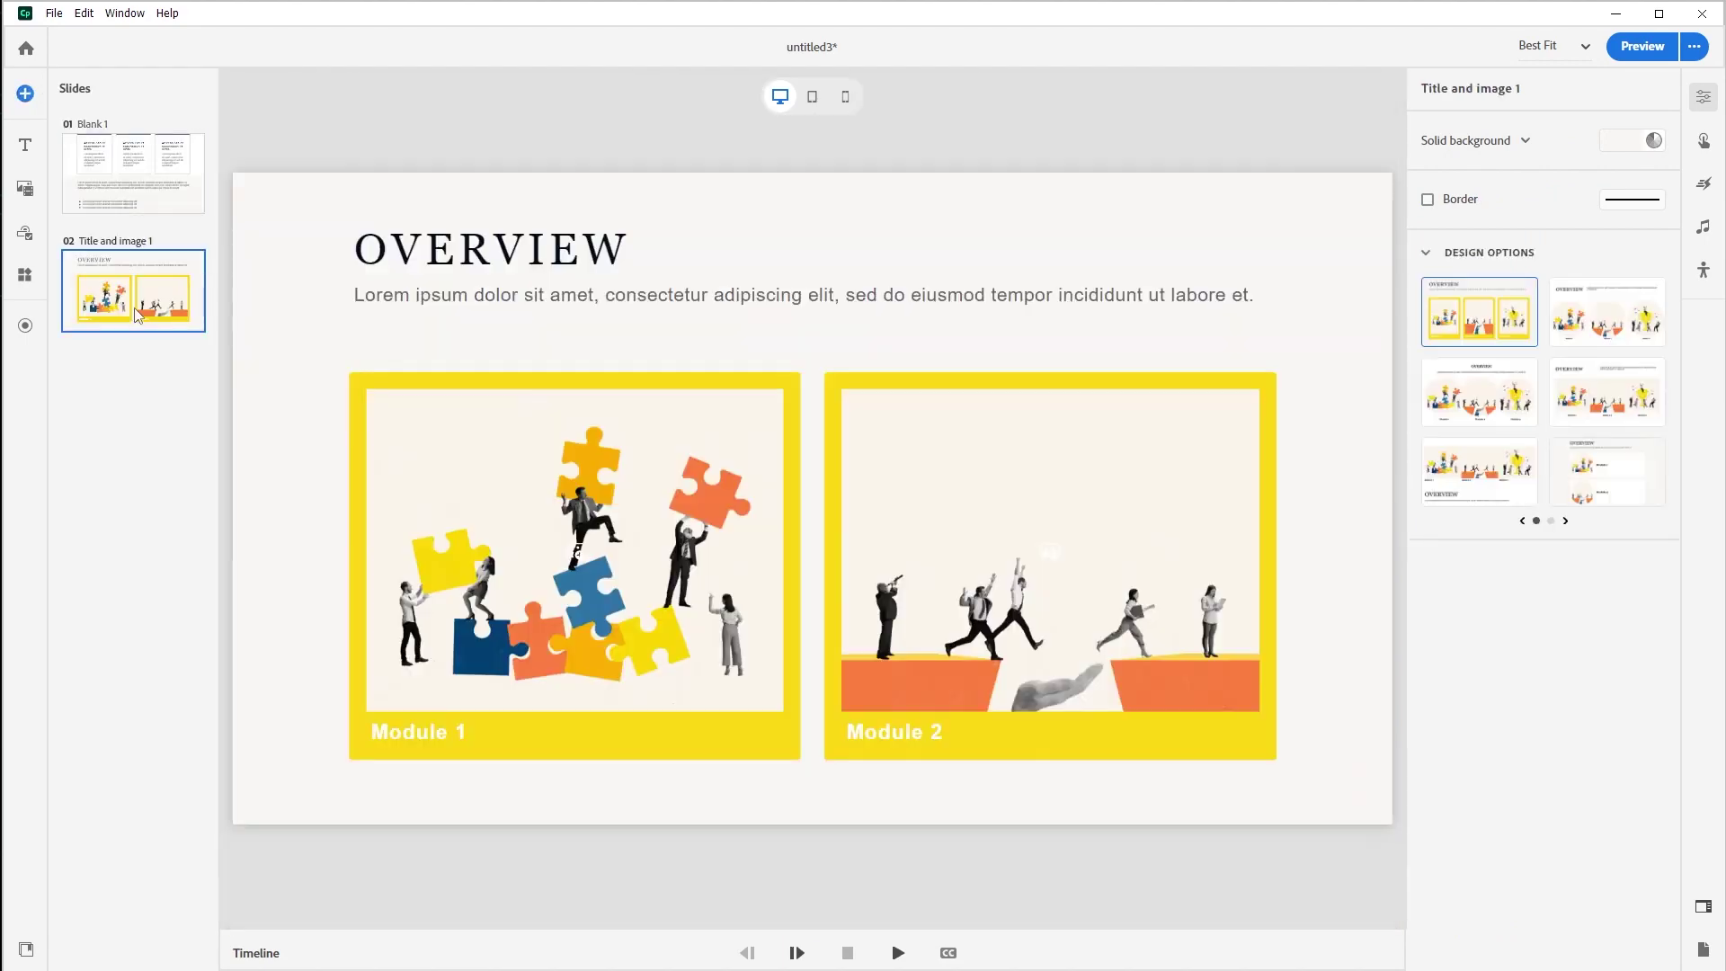
left_click_drag(132, 306, 126, 175)
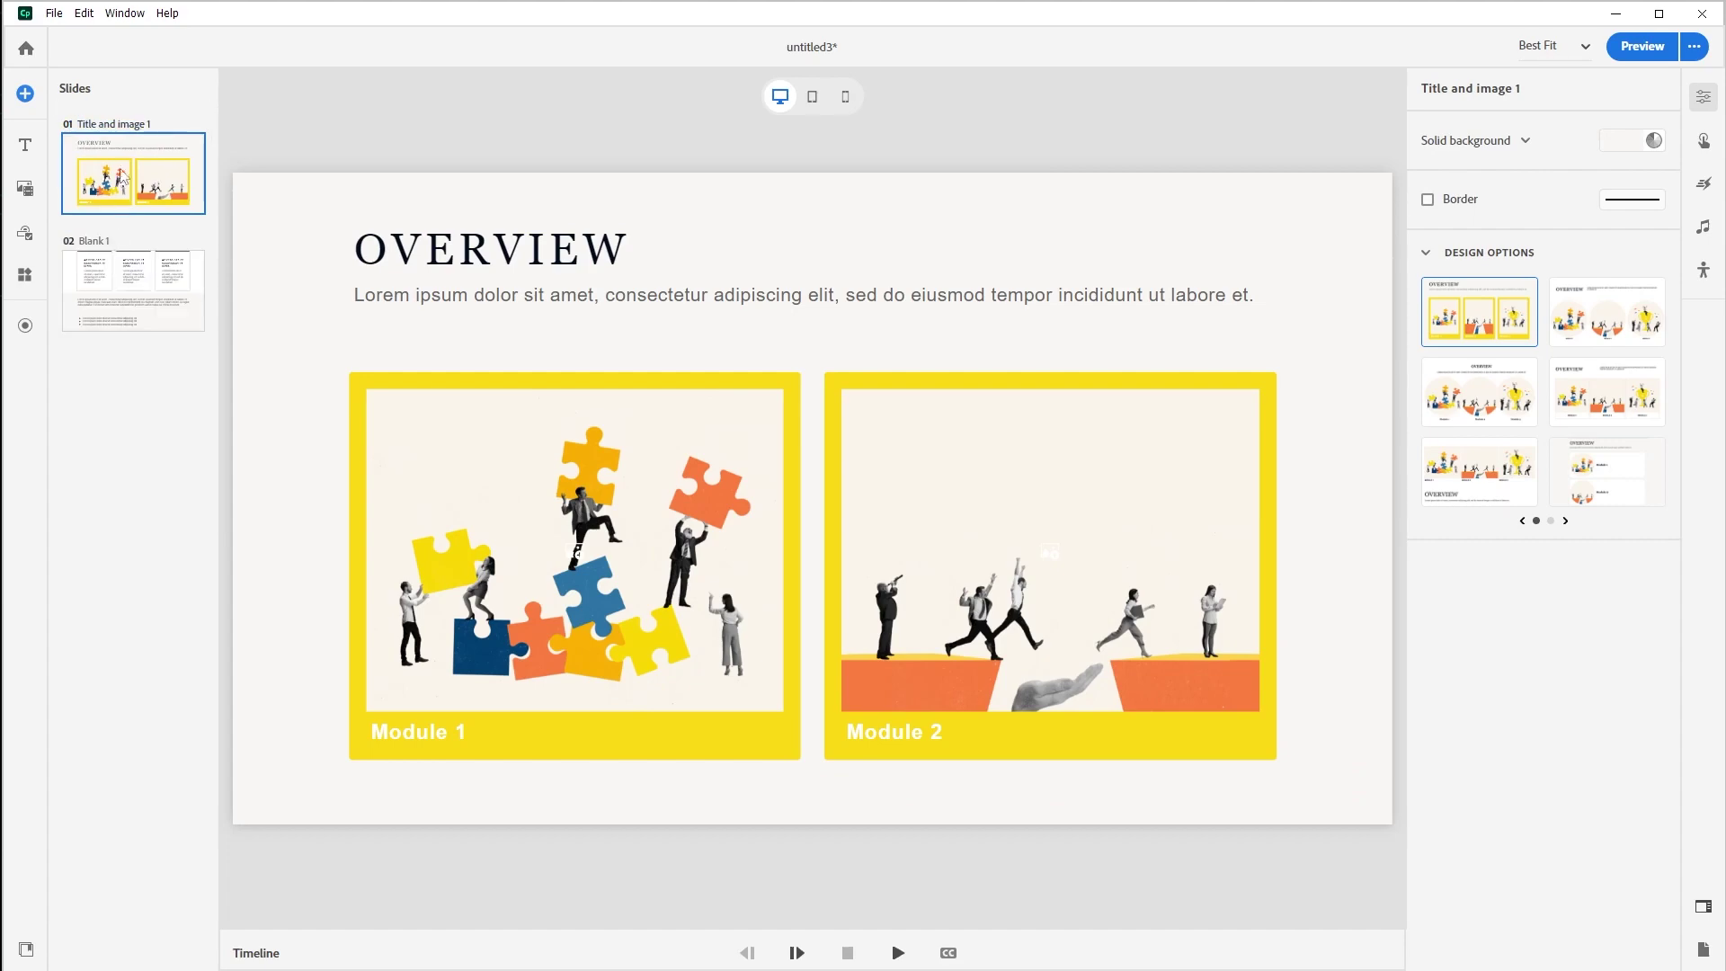
- Preview the project in Firefox and advance to the next slide, scrolling through it
left_click(1641, 47)
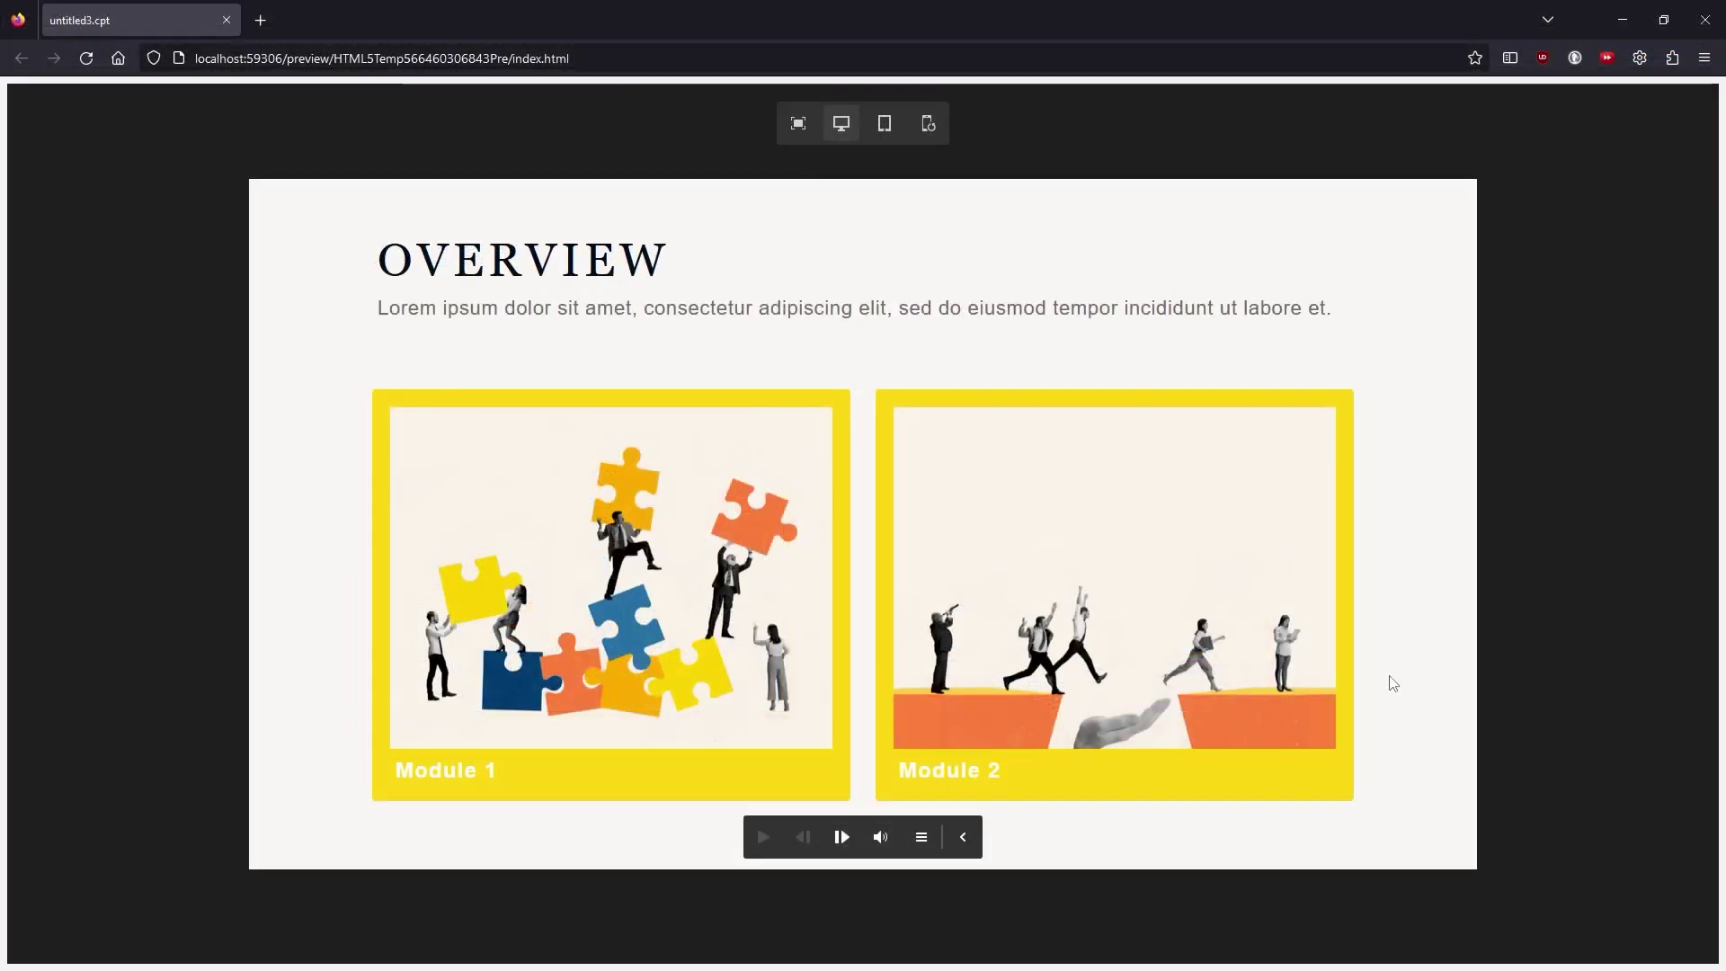
left_click(841, 841)
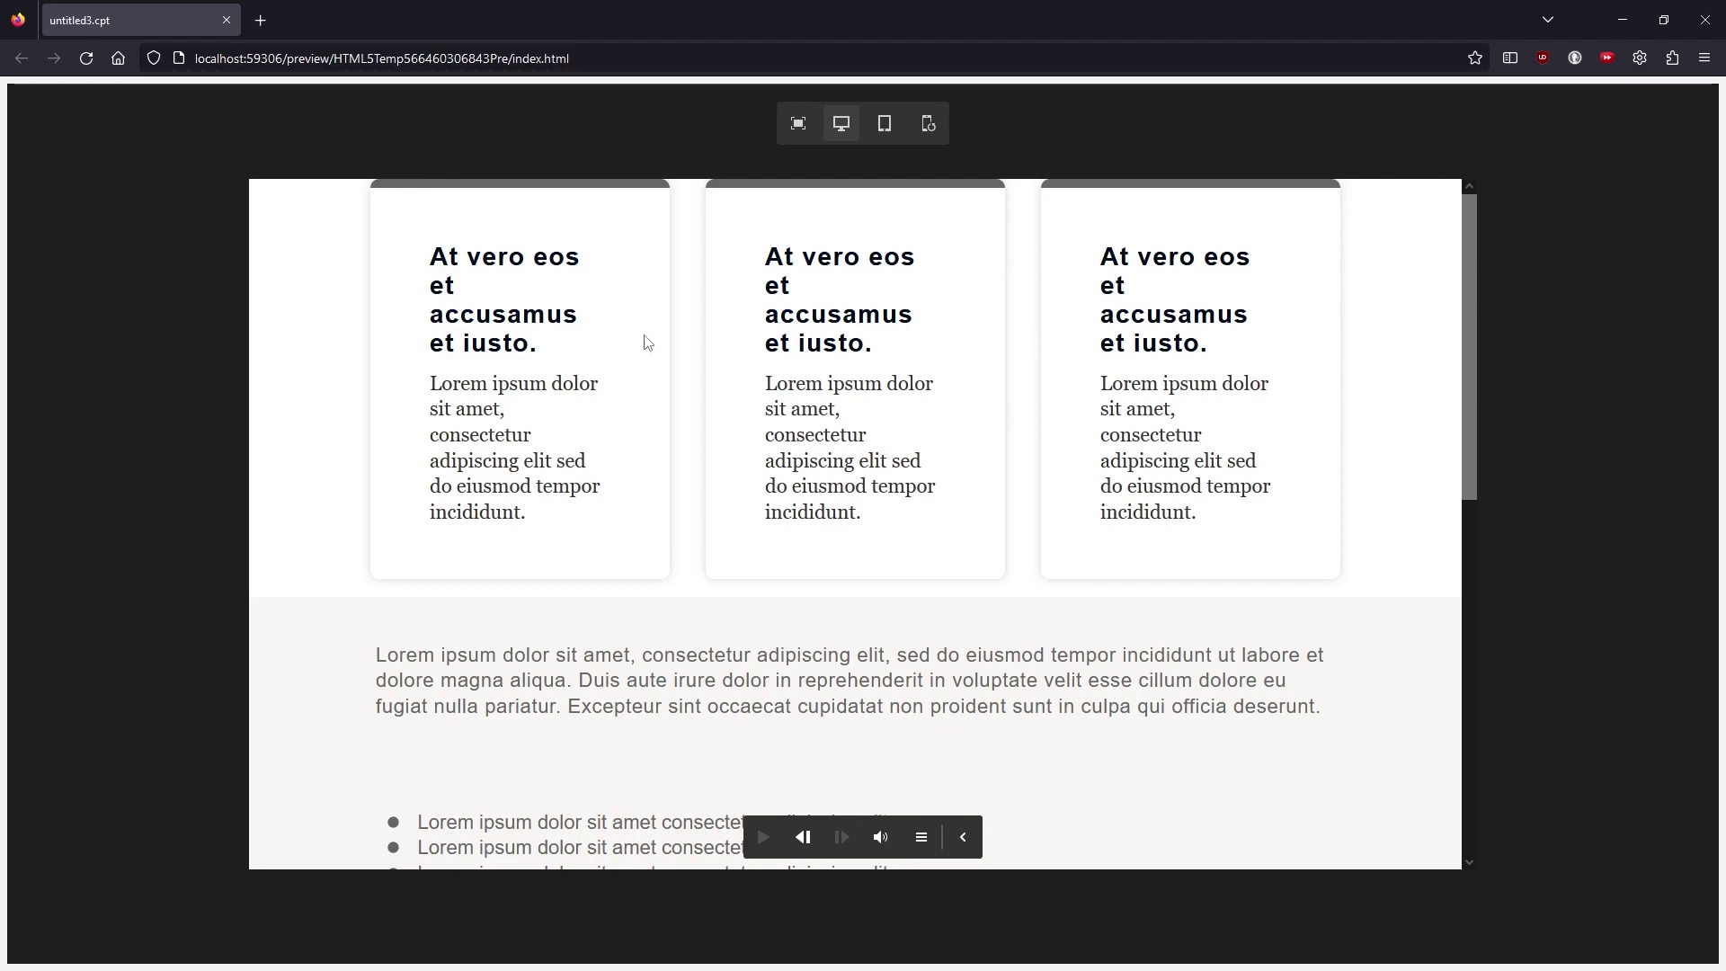
scroll(458, 593, "down", 3)
scroll(542, 597, "up", 3)
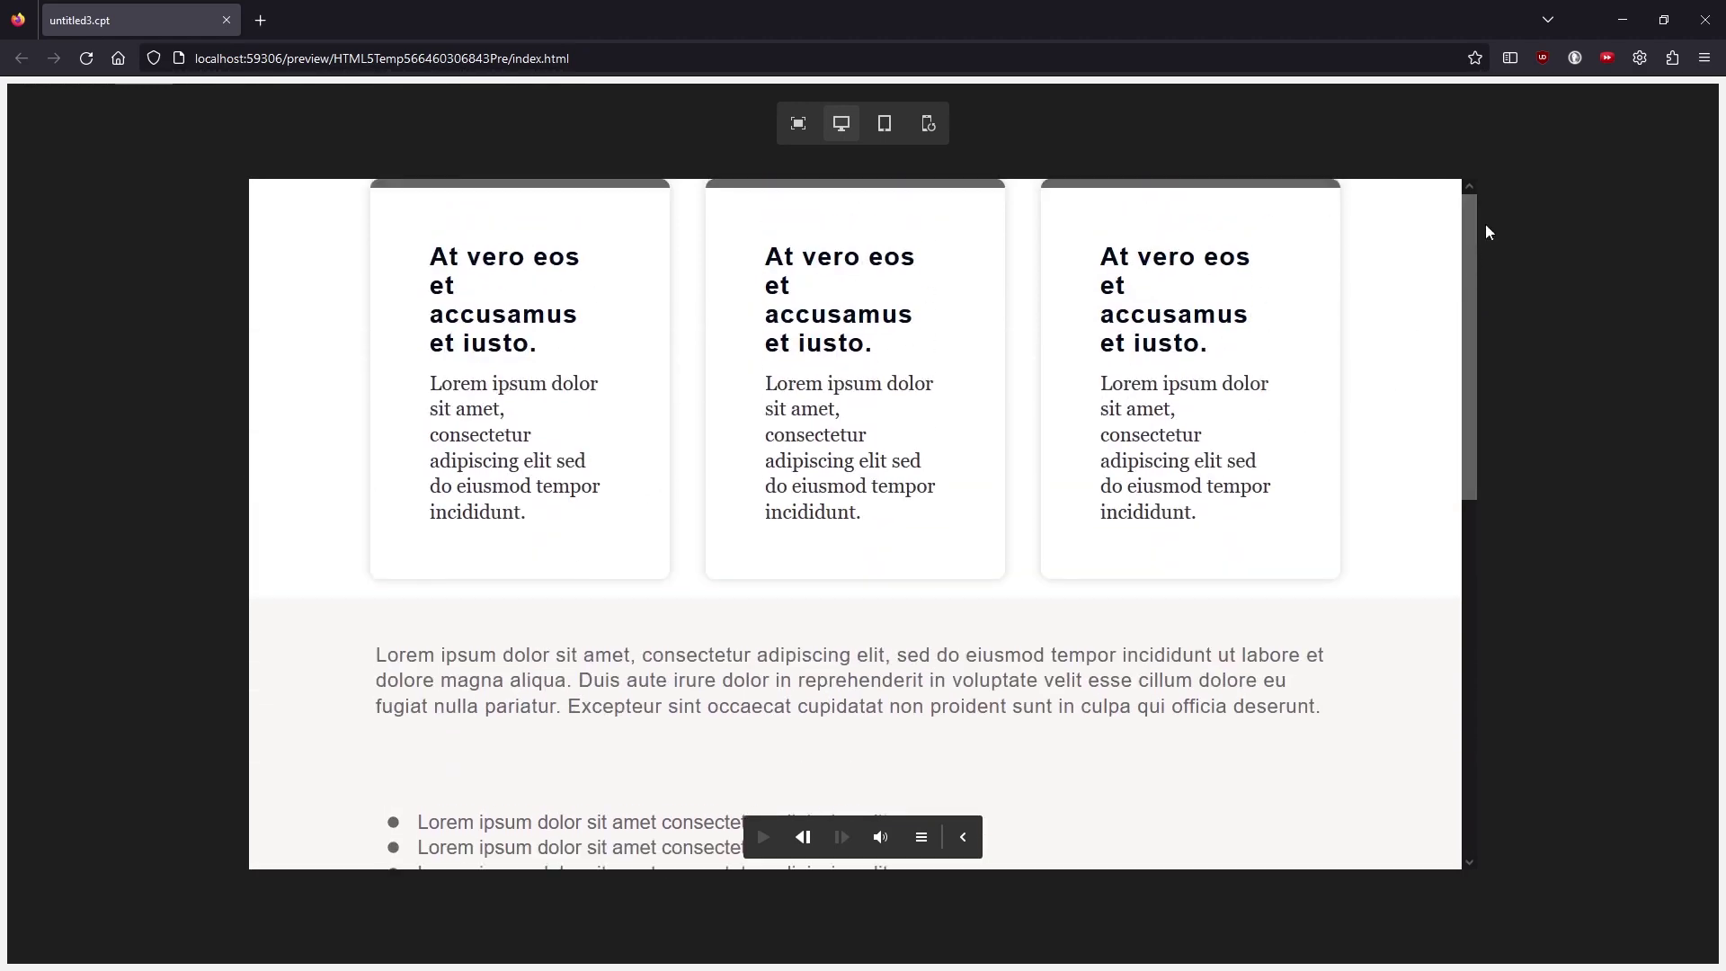
left_click_drag(1463, 219, 1218, 505)
scroll(1169, 532, "down", 3)
scroll(1469, 230, "up", 3)
- Go back to the Overview slide, advance to the three-card slide, then return to Captivate
left_click(802, 836)
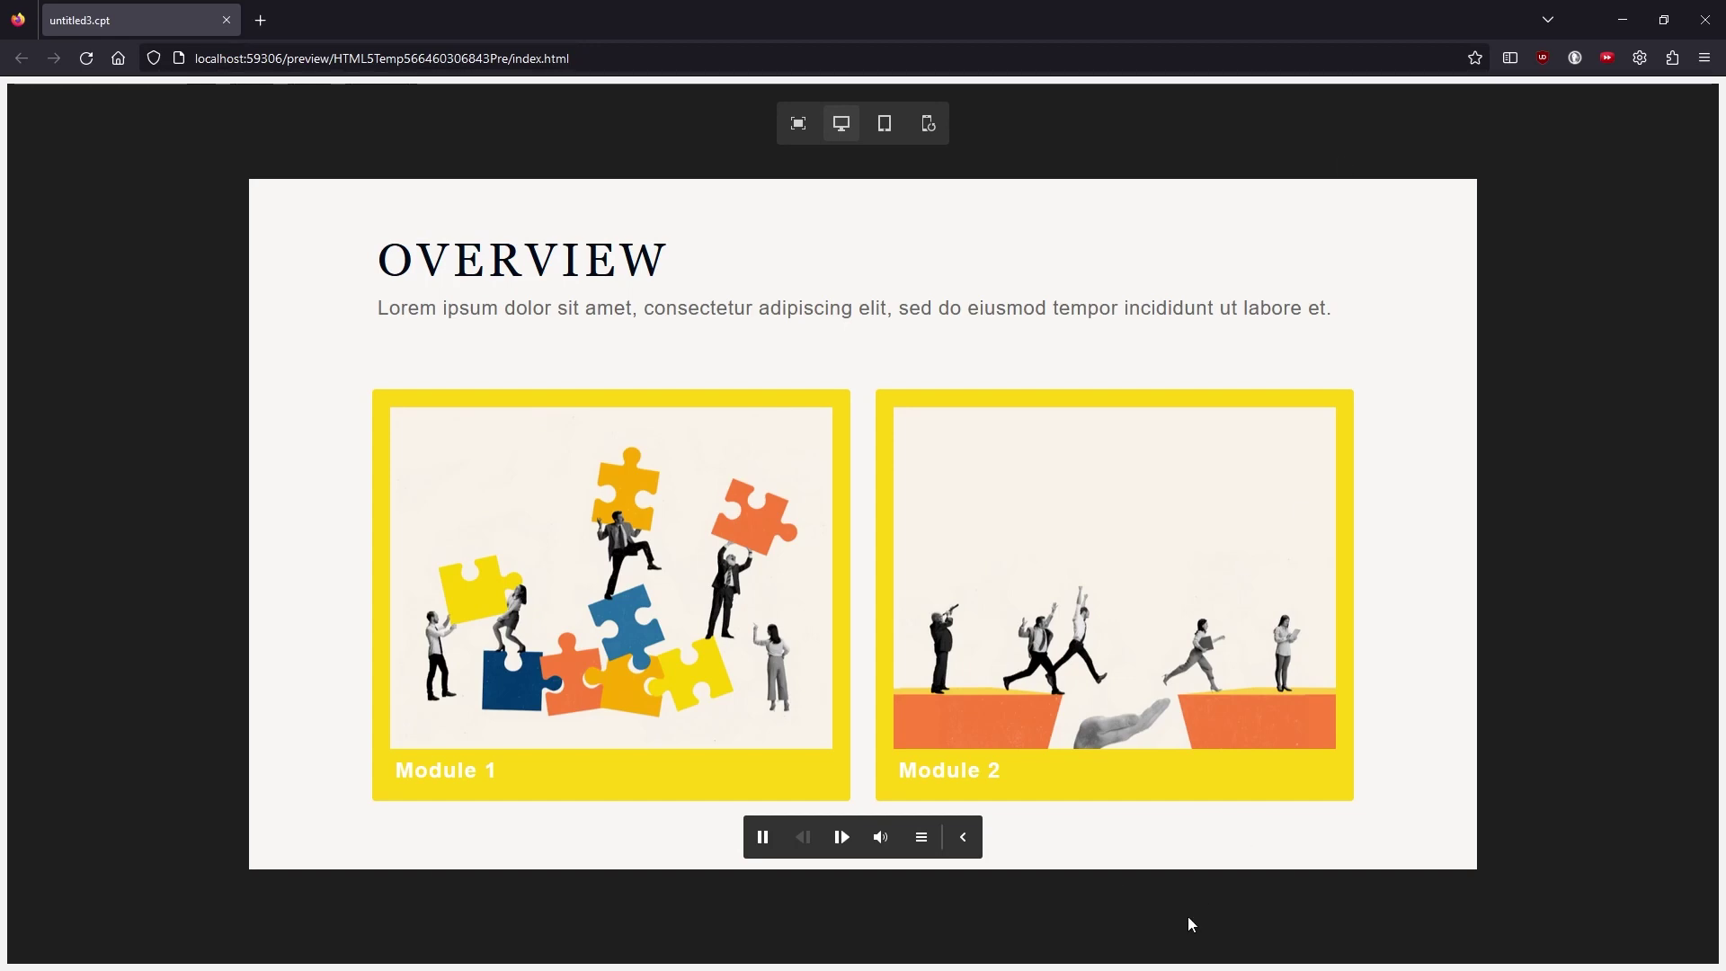
left_click(841, 837)
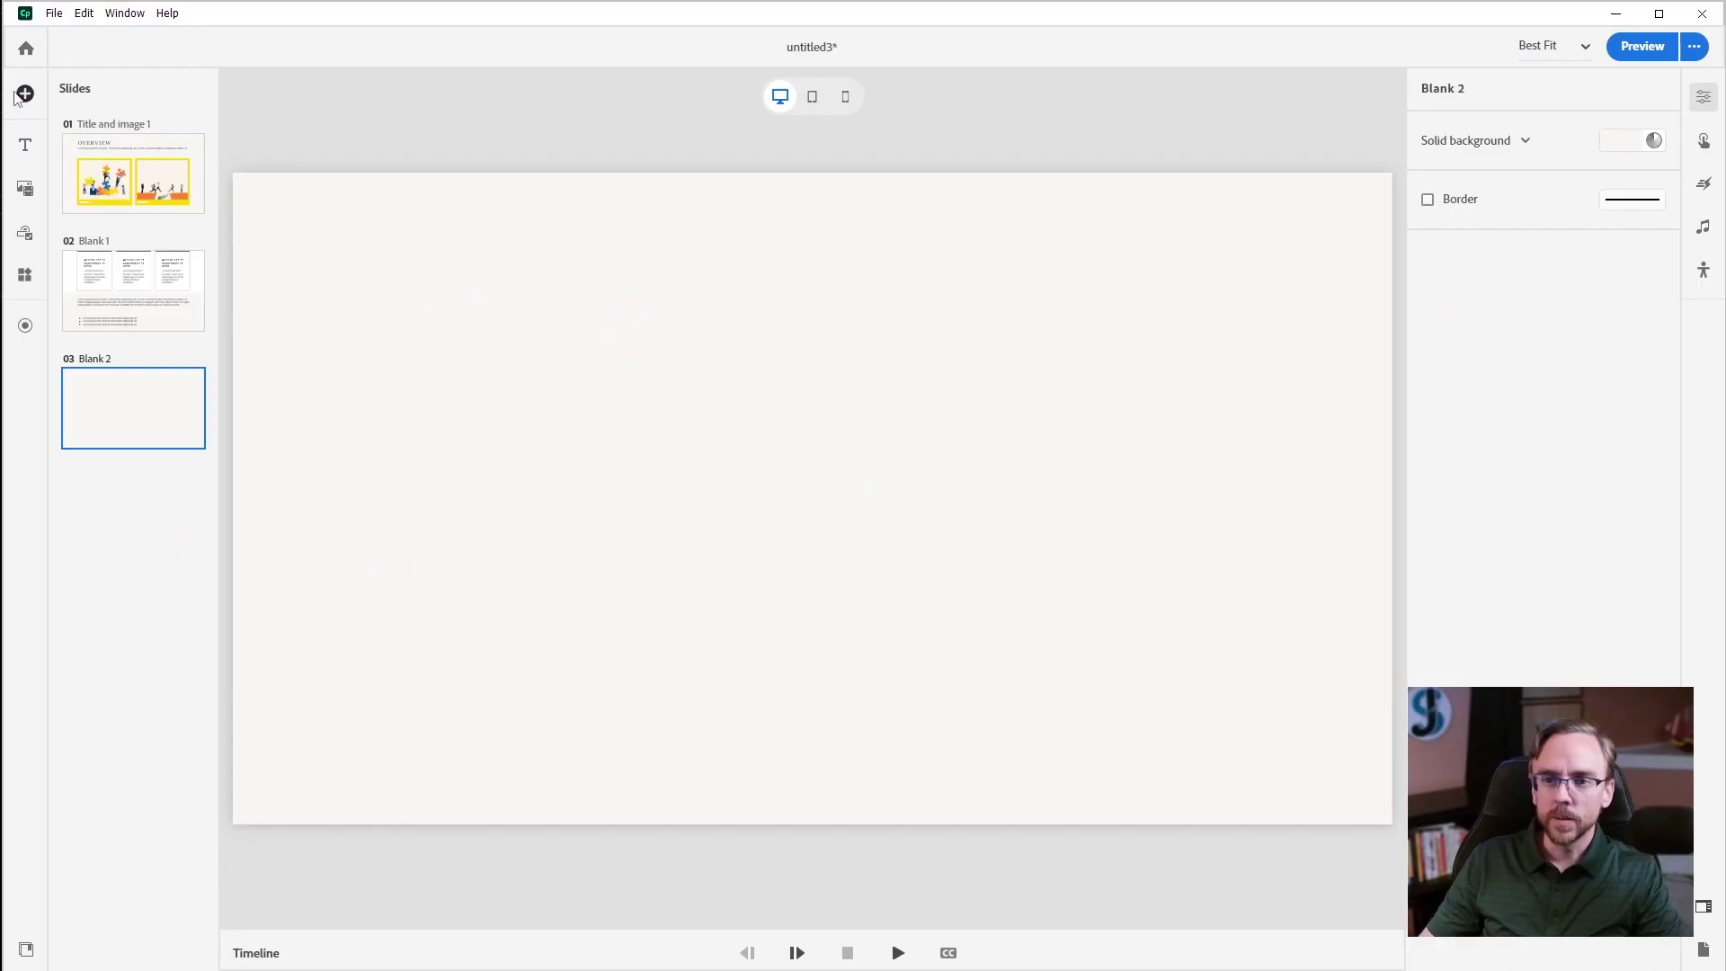
left_click(26, 93)
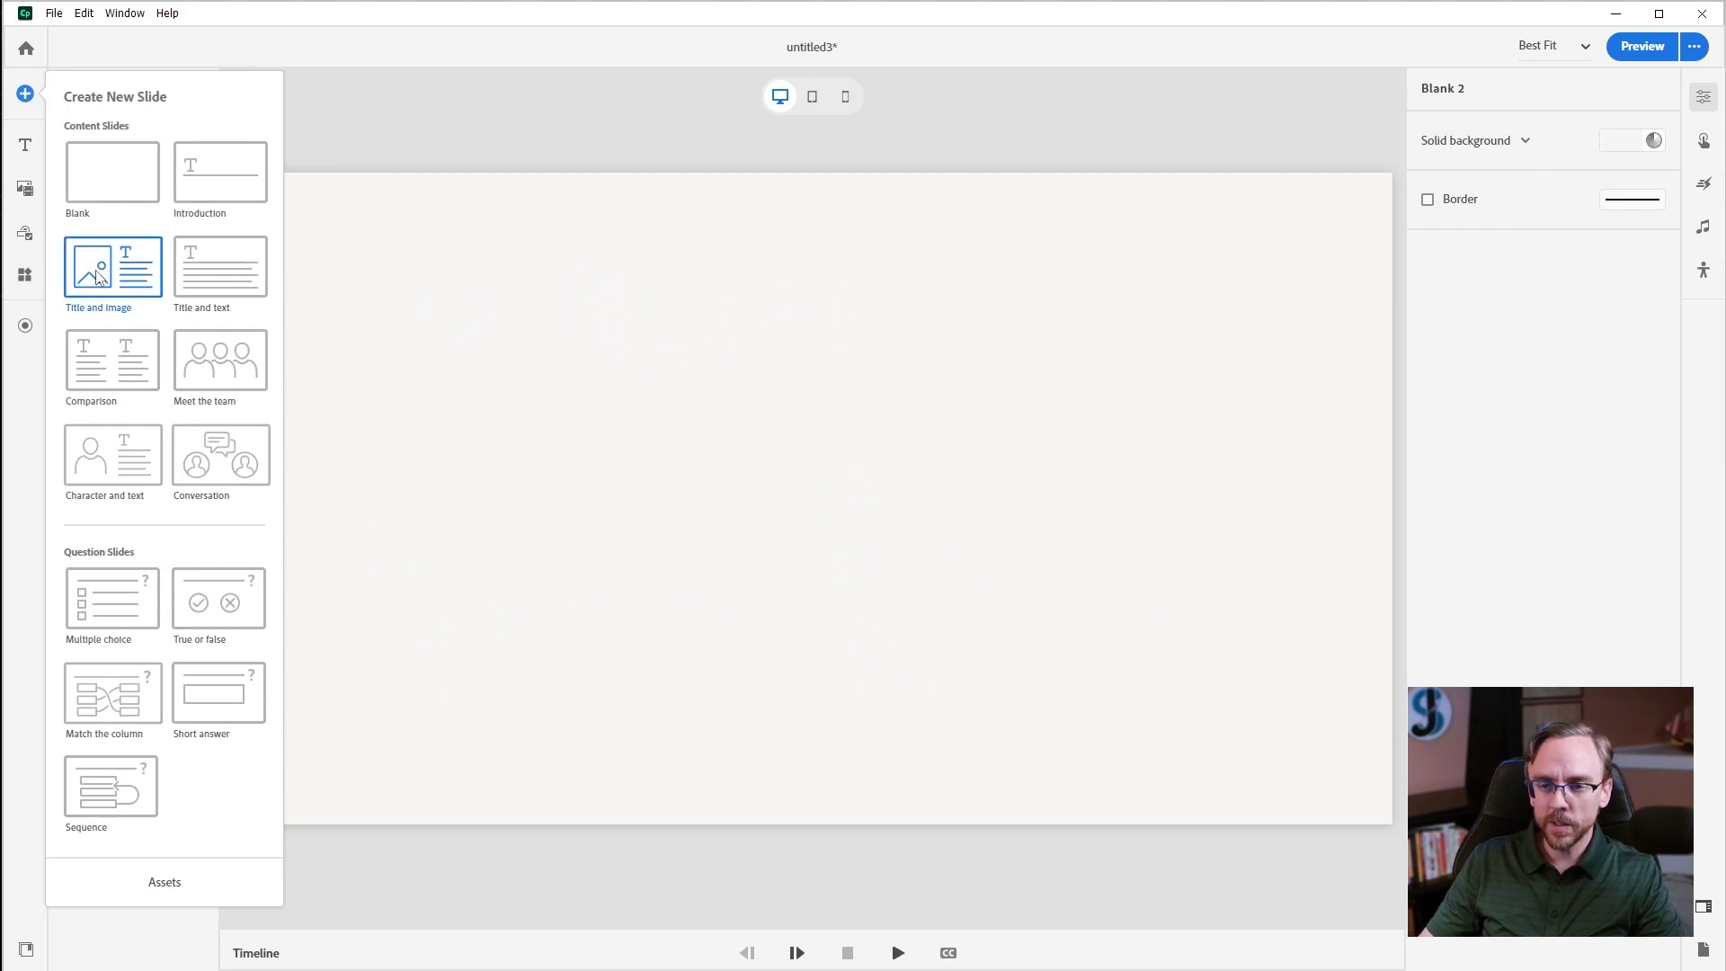
- Add Comparison and Title and text slides, inspect the subtitle and LET'S BEGIN button, then open Blank 2
left_click(111, 369)
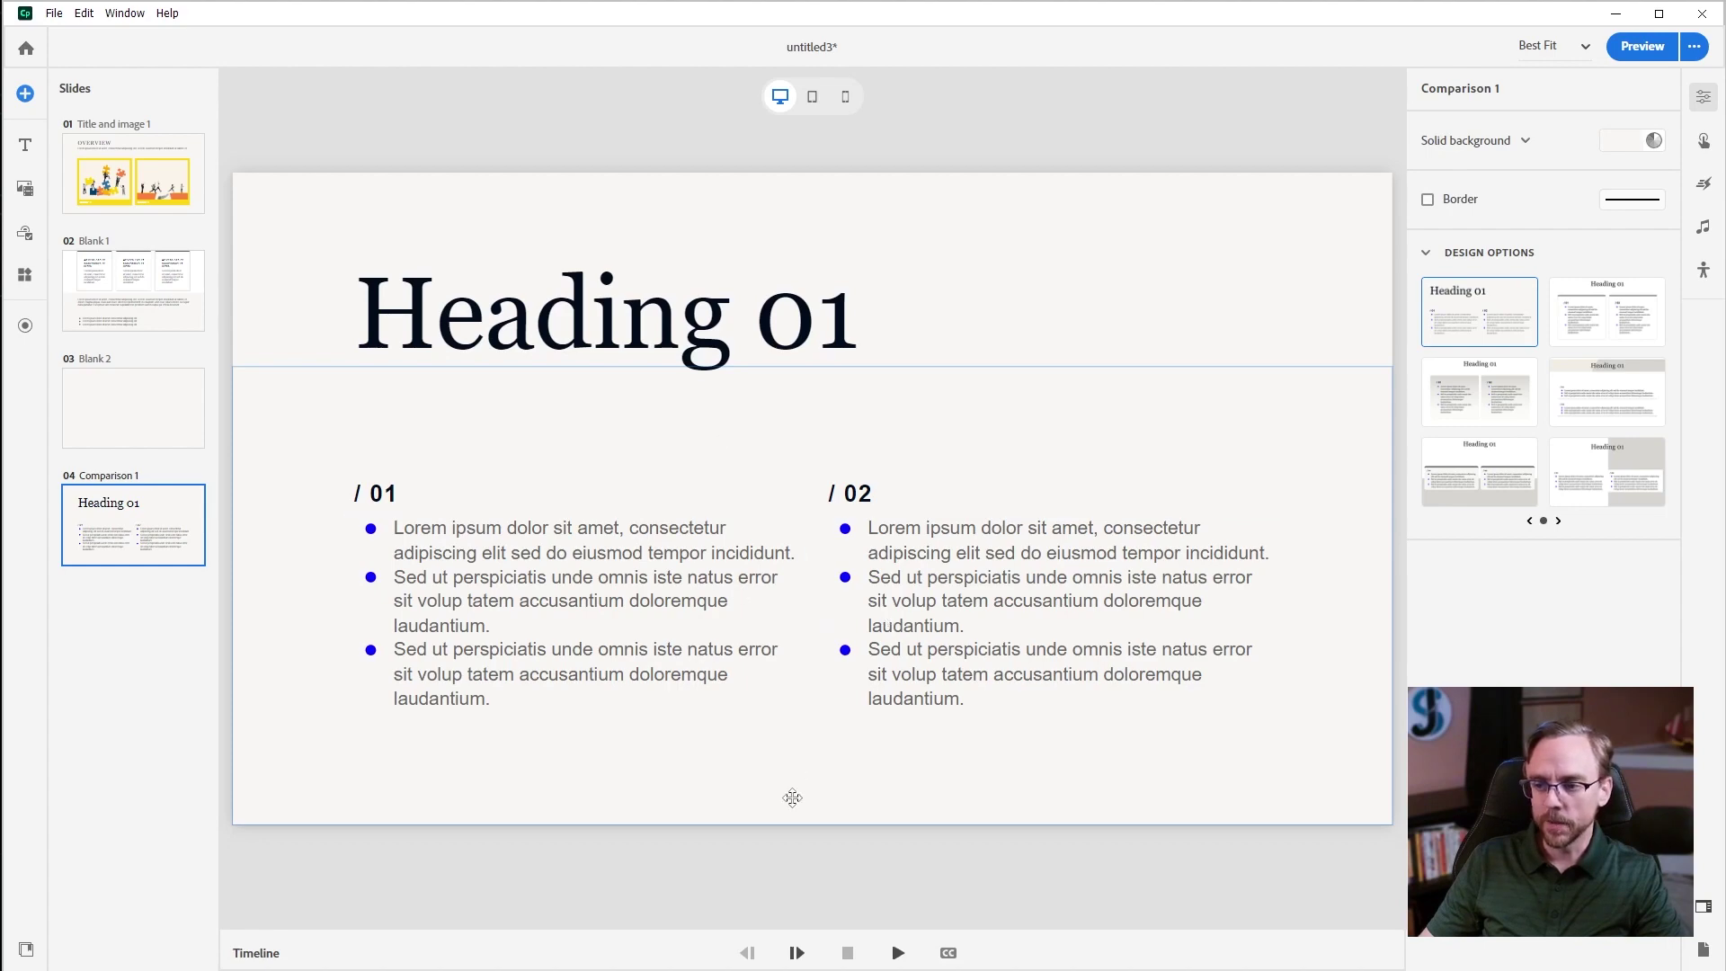
left_click(82, 602)
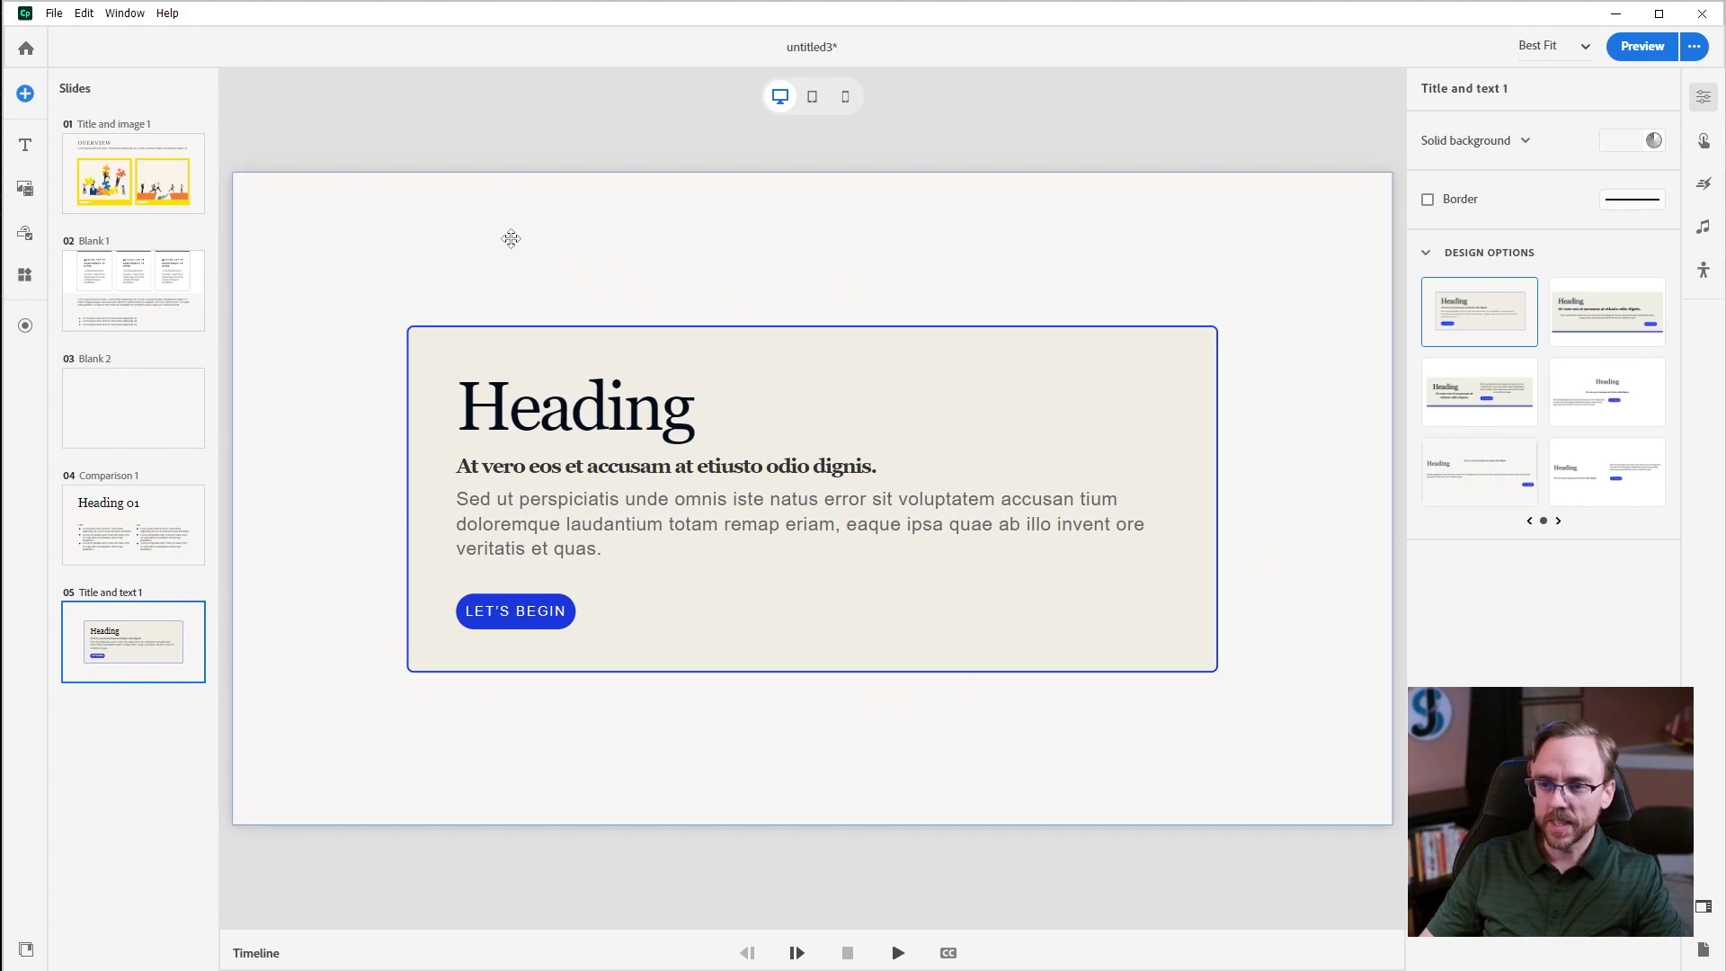
left_click(594, 467)
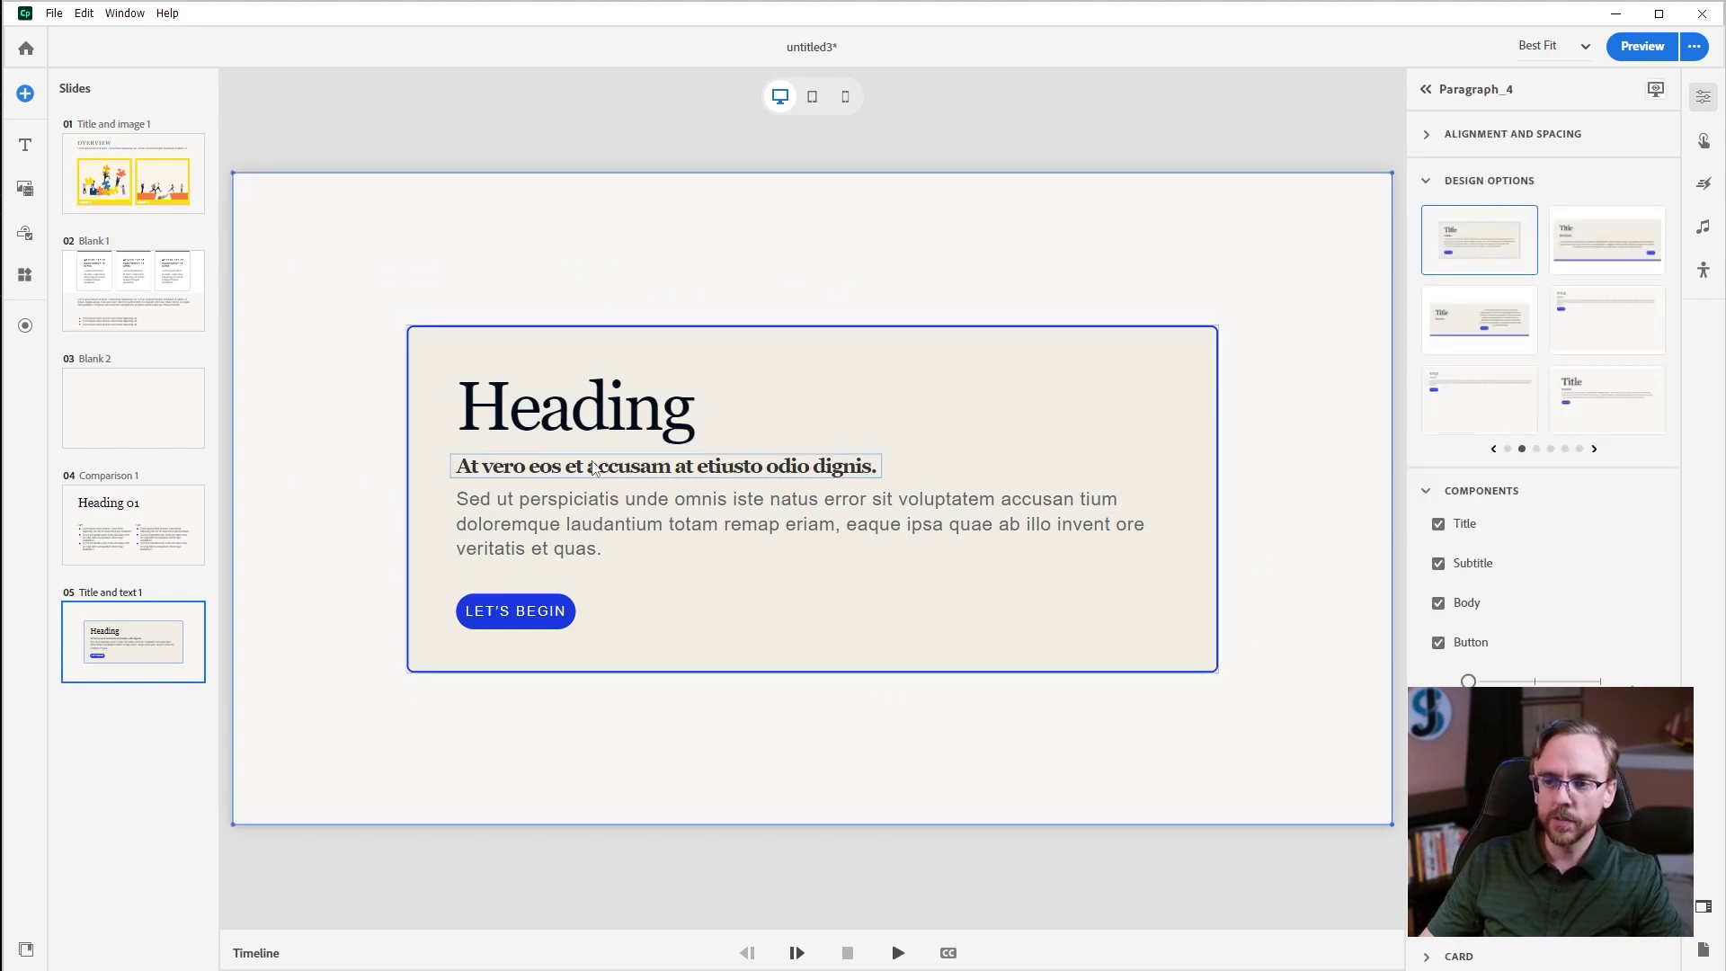
left_click(535, 612)
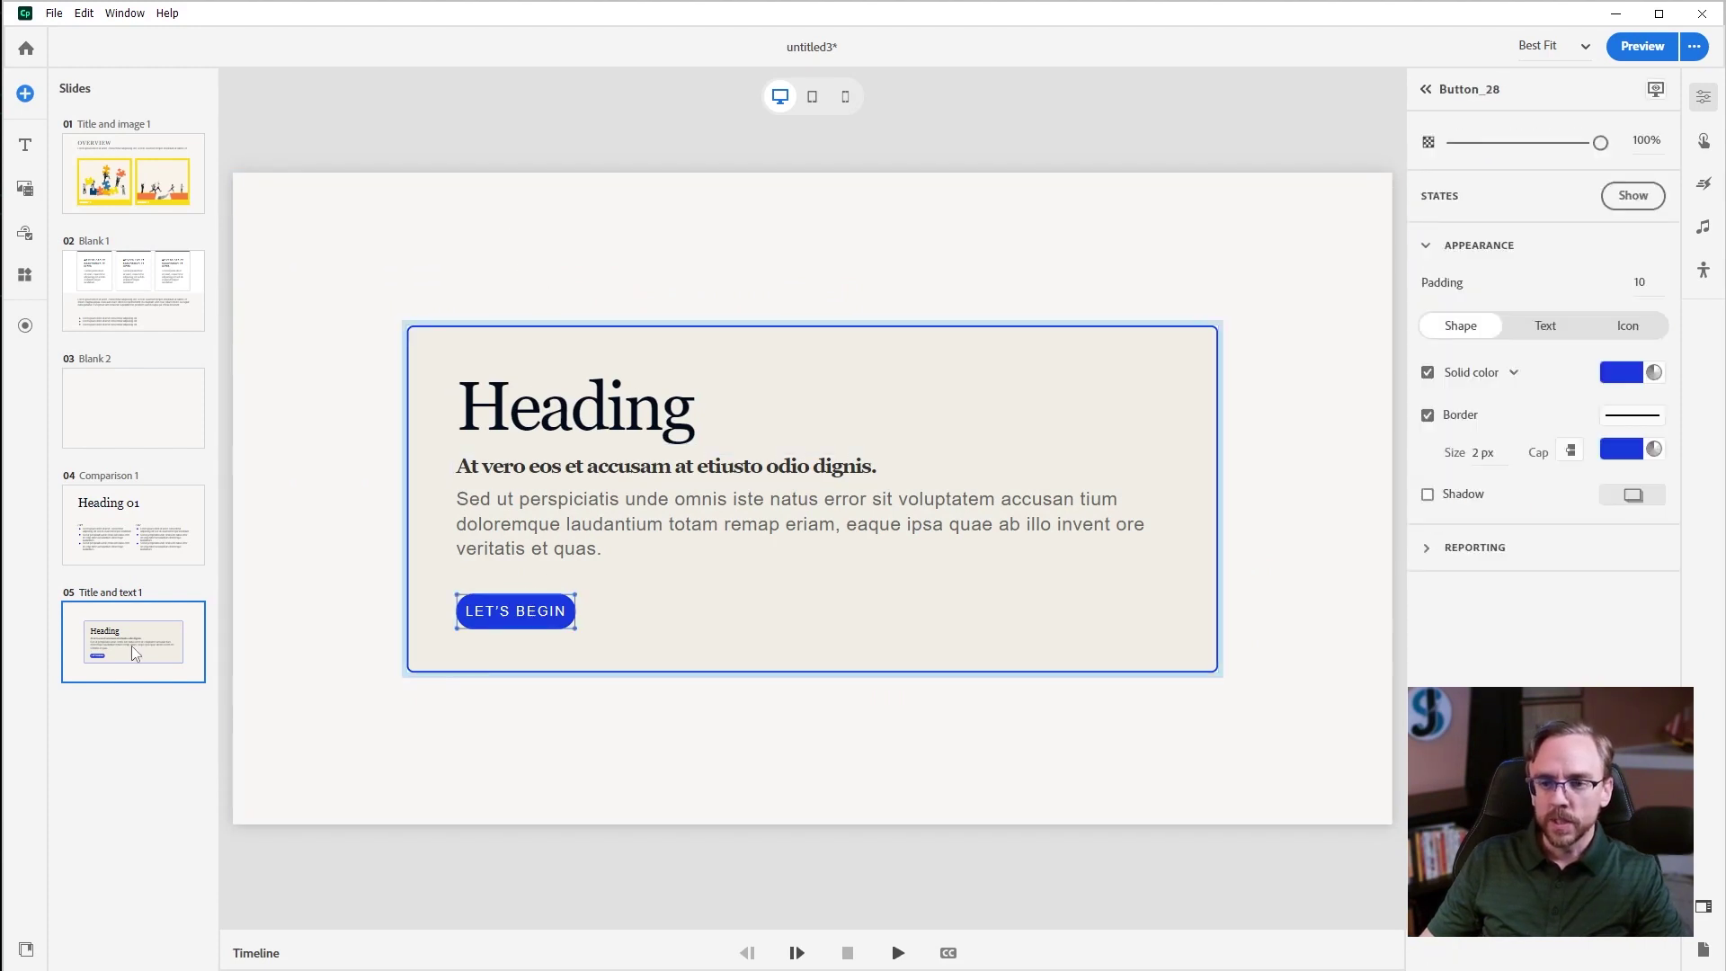
left_click(180, 420)
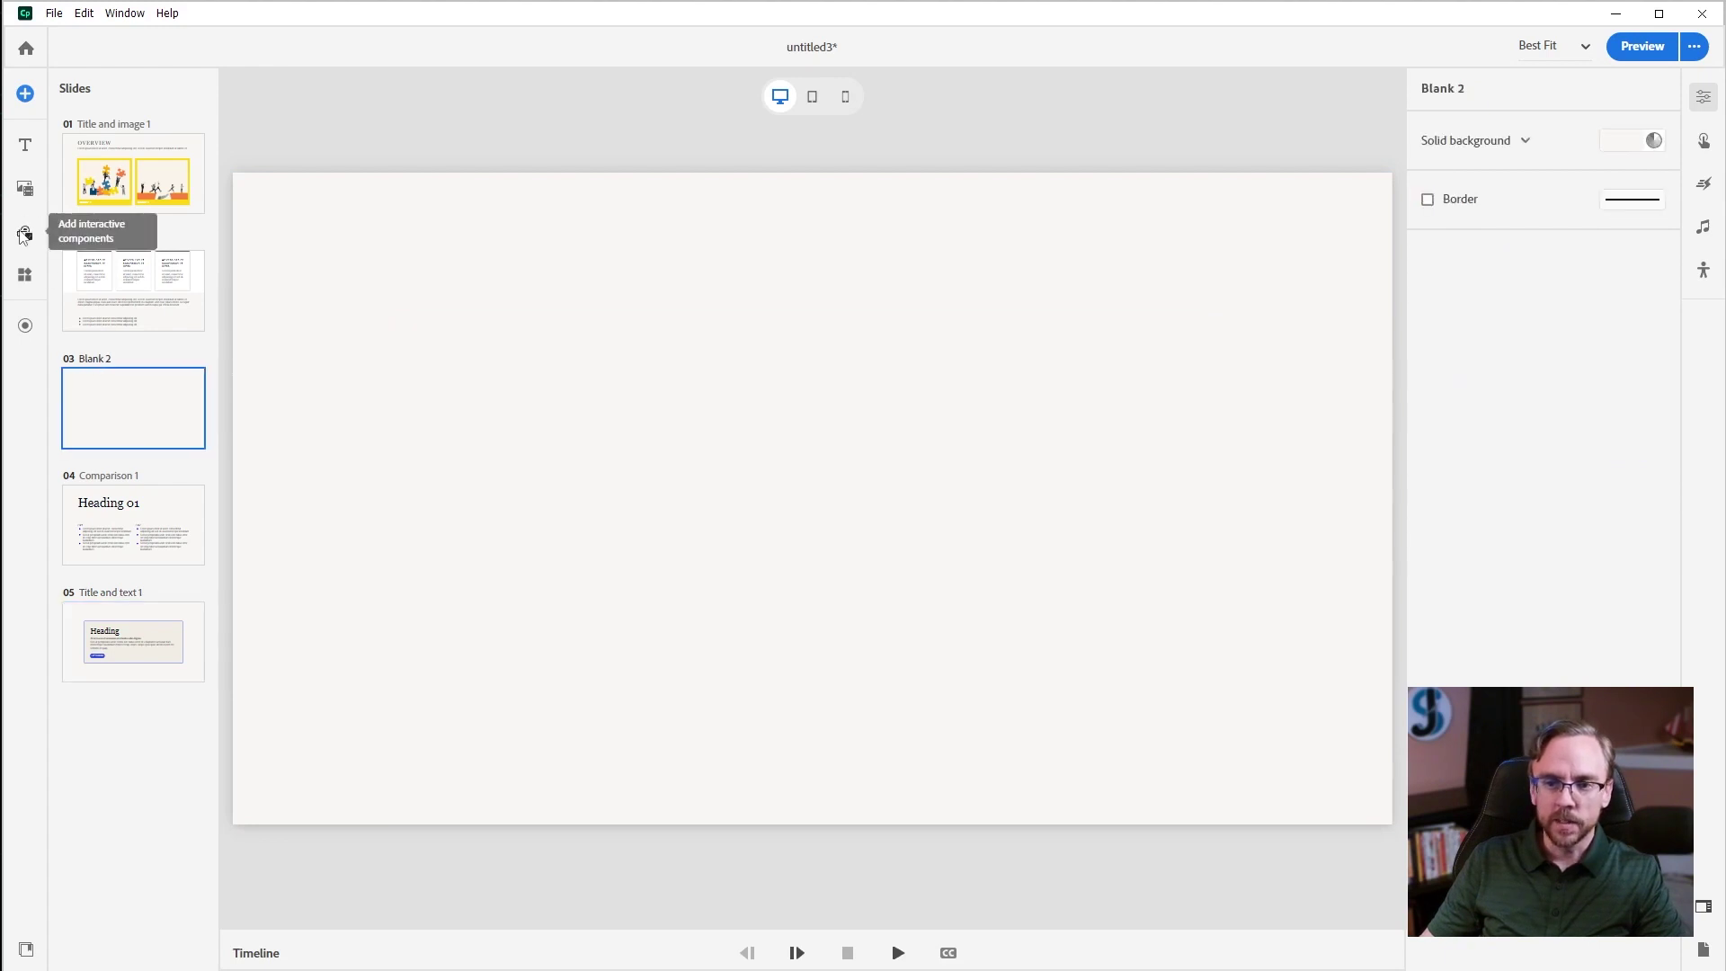
- Add a button block to Blank 2 and increase it to three buttons
left_click(24, 235)
left_click(116, 285)
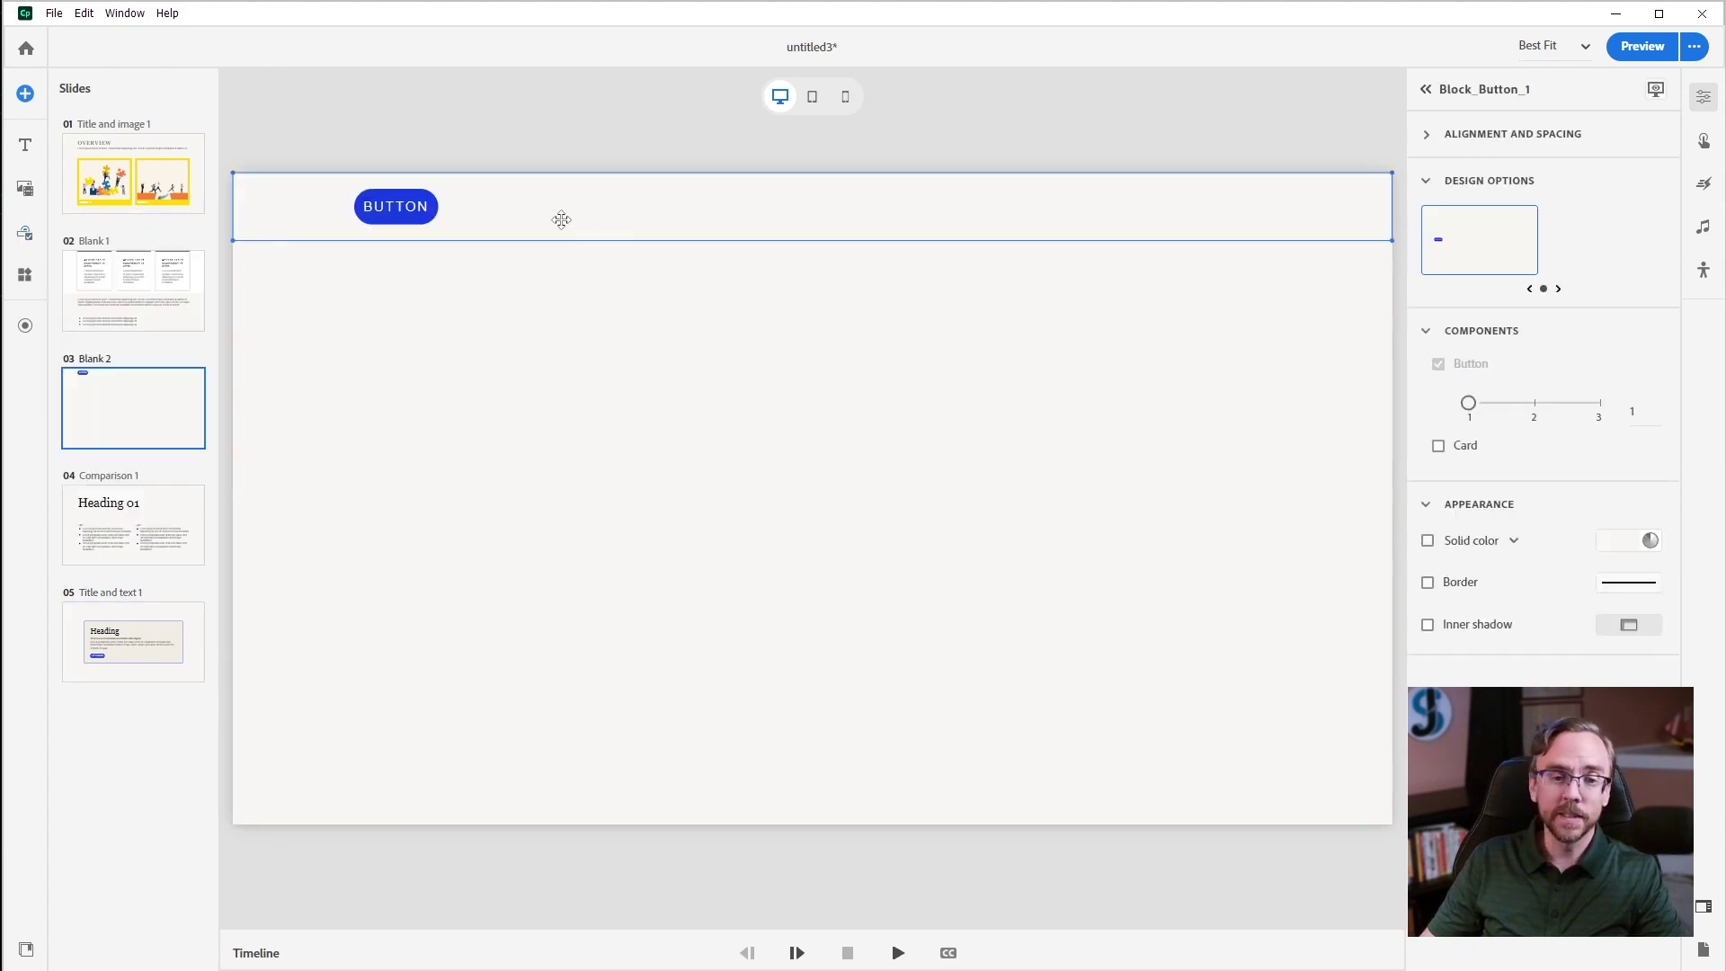
left_click_drag(1468, 402, 1611, 406)
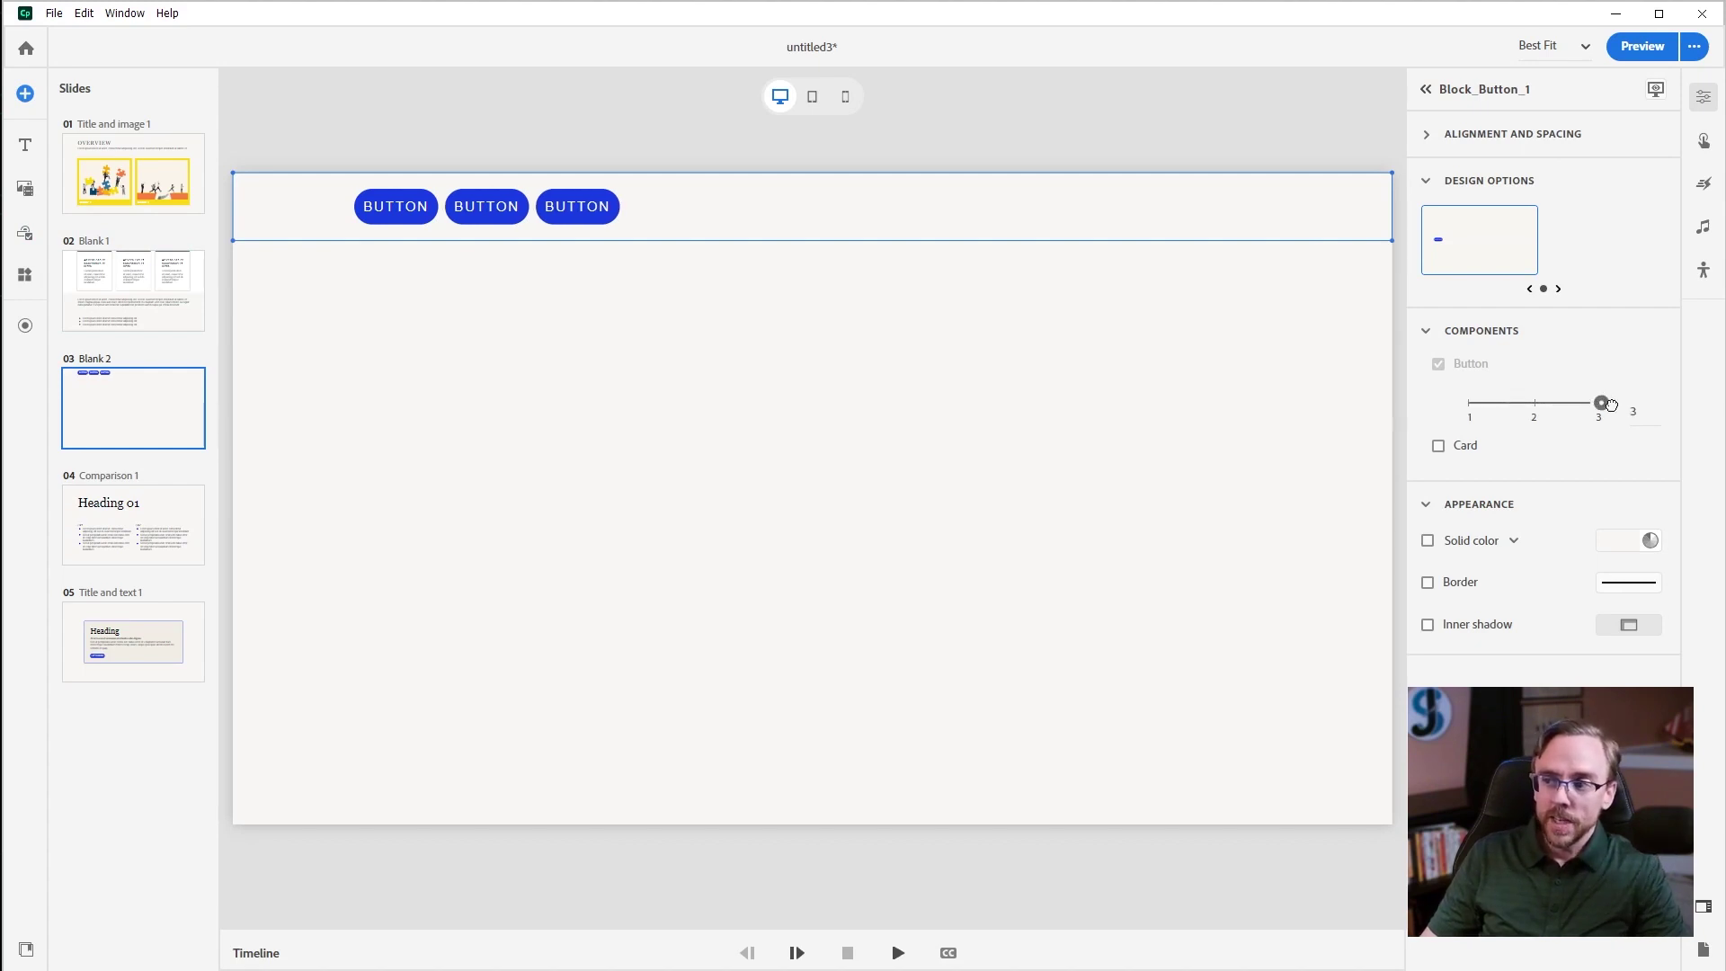
- Narrow the button block's content width to 54% so the buttons shift right
left_click(1427, 137)
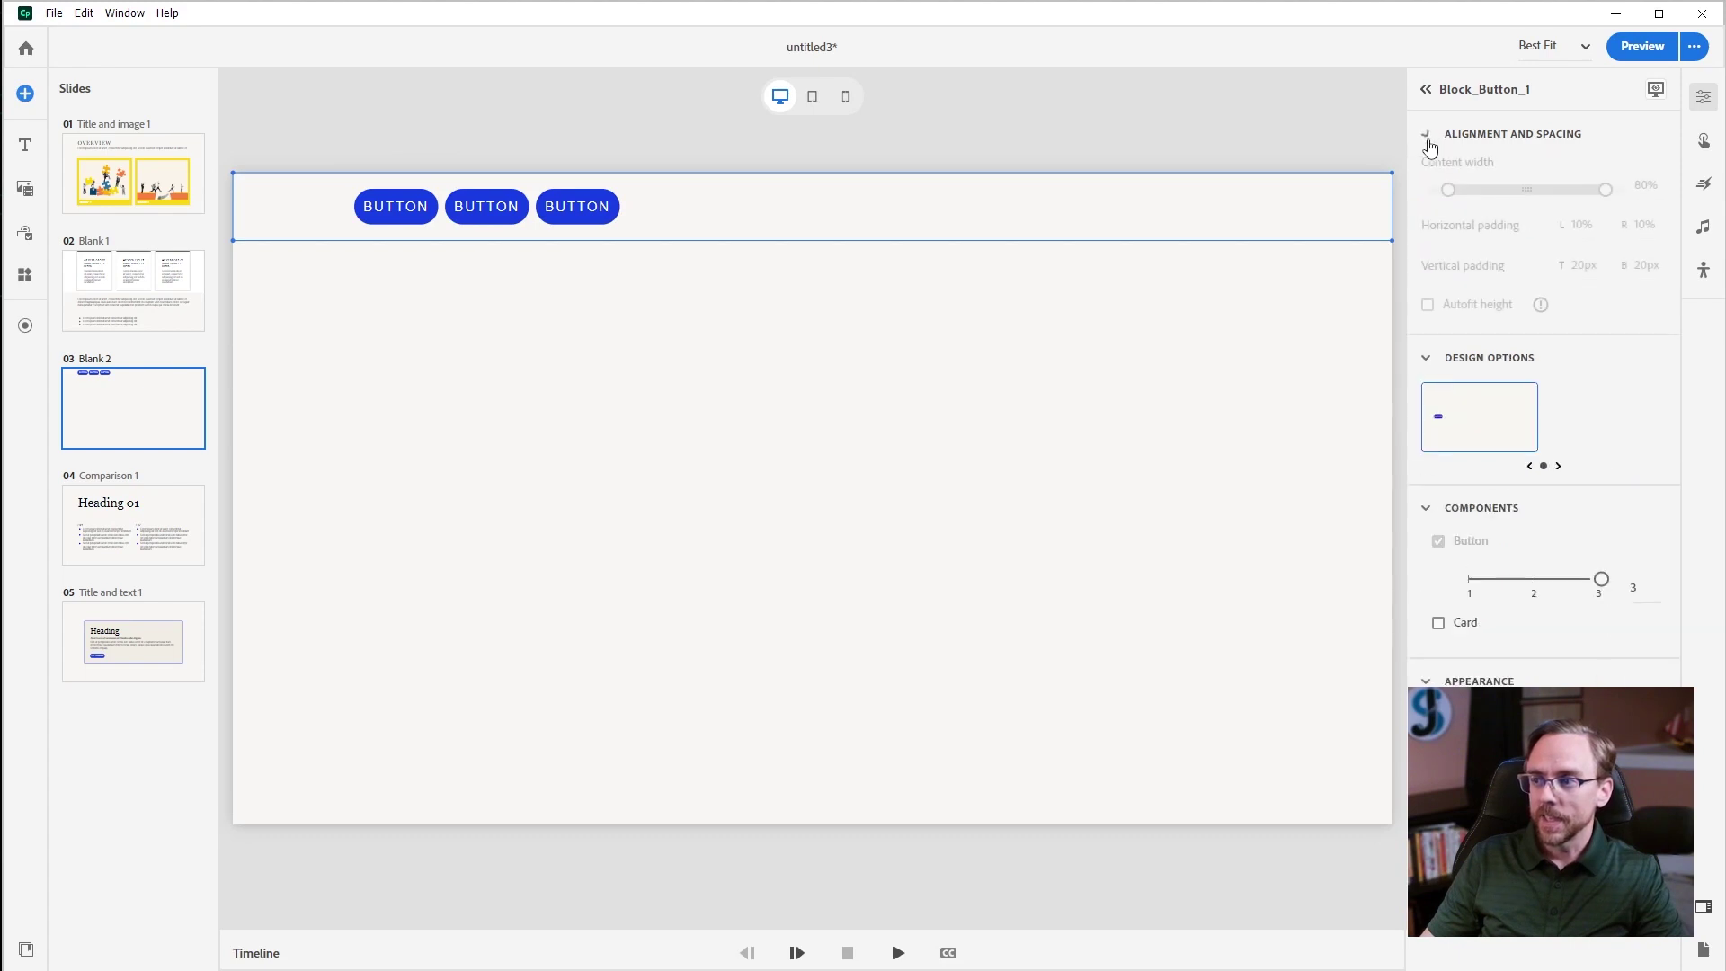
left_click_drag(1448, 190, 1487, 191)
mouse_move(1601, 193)
left_mouse_down()
mouse_move(1559, 190)
mouse_move(1633, 193)
left_mouse_up()
left_click_drag(1488, 191, 1501, 189)
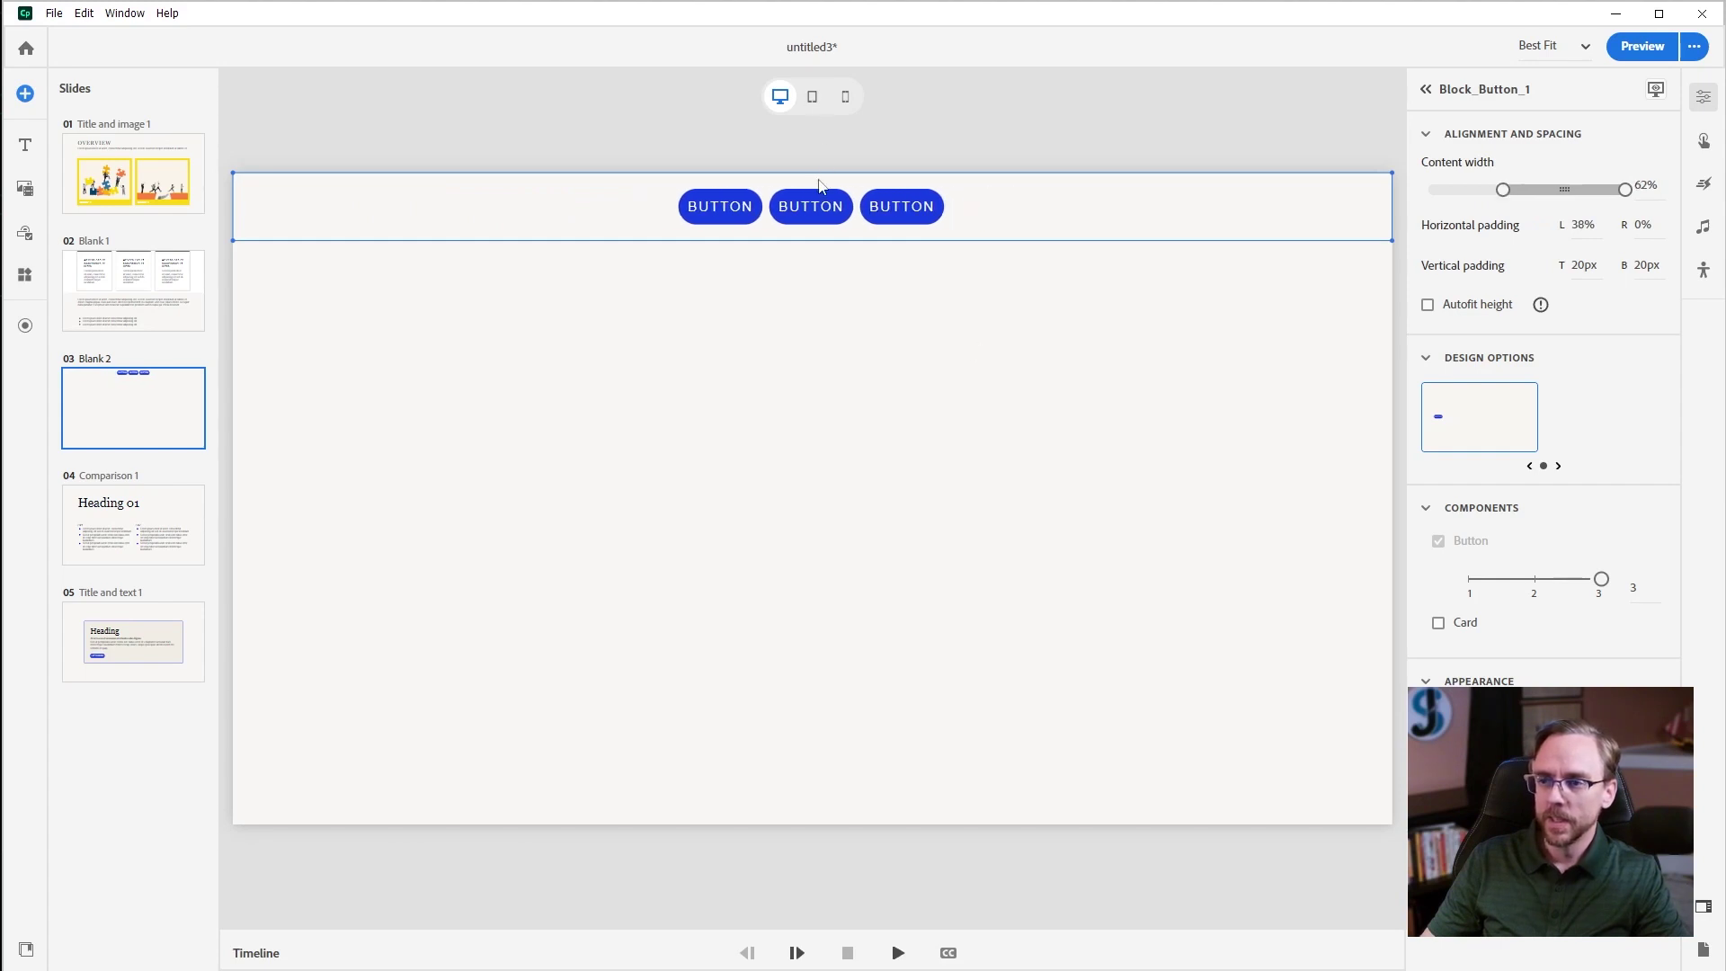
- Check the tablet and mobile layouts and adjust the button block's content width there
left_click(818, 101)
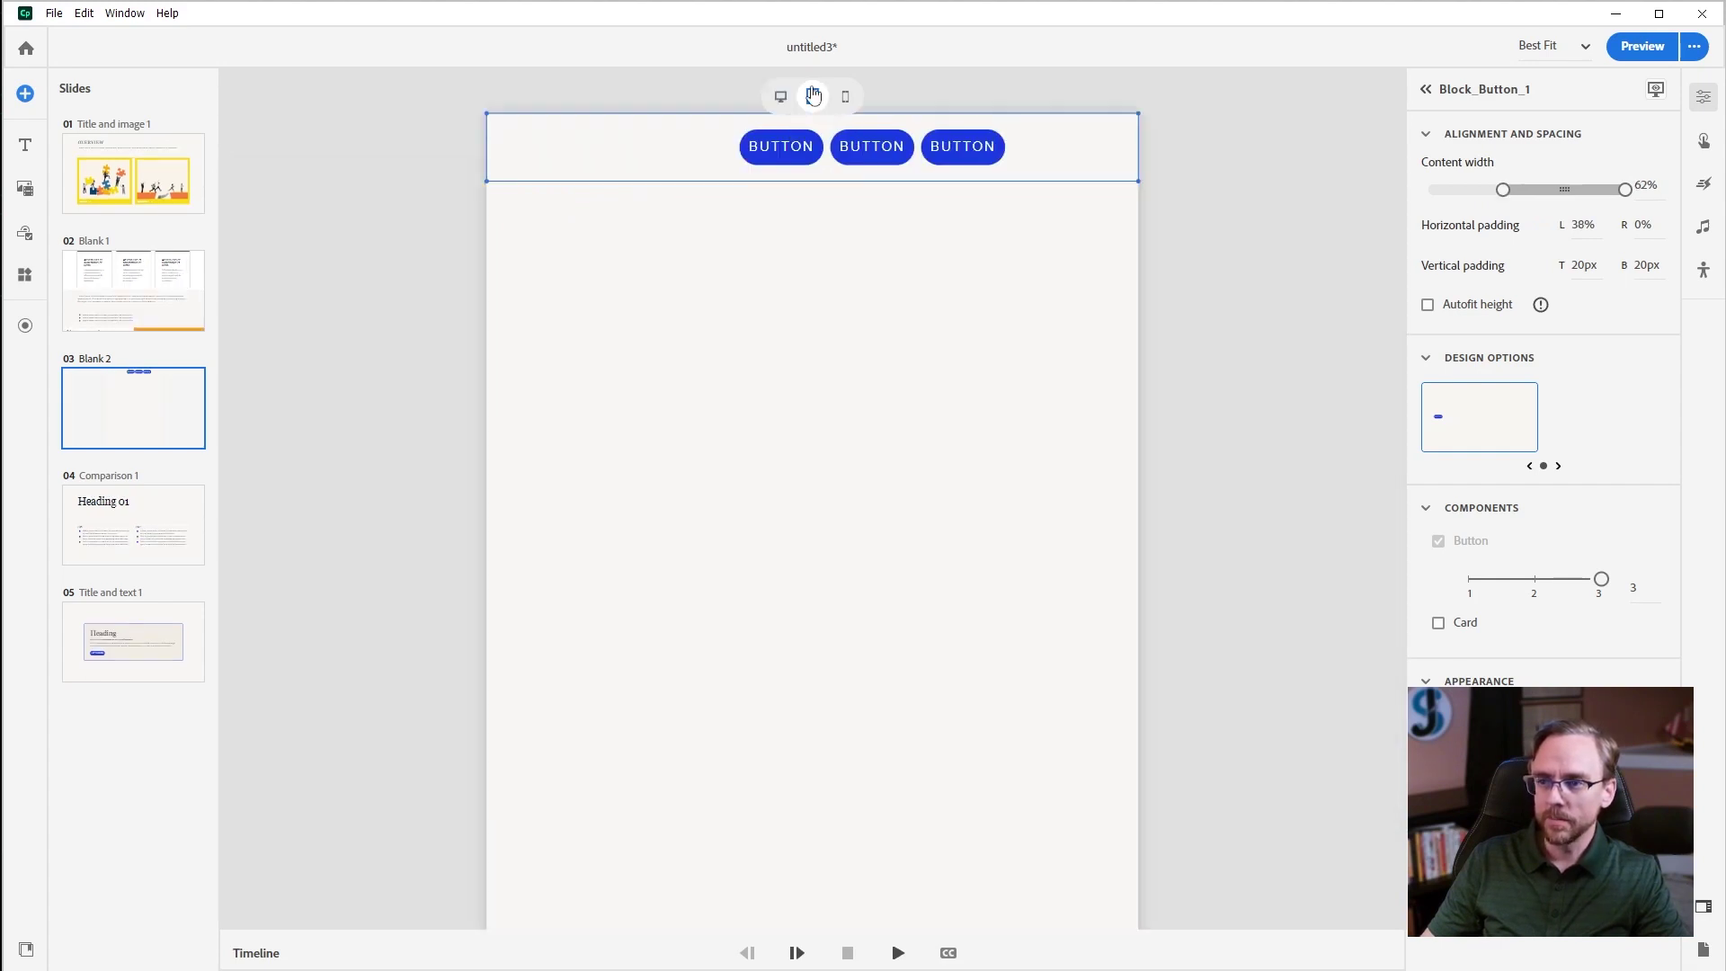
left_click(849, 98)
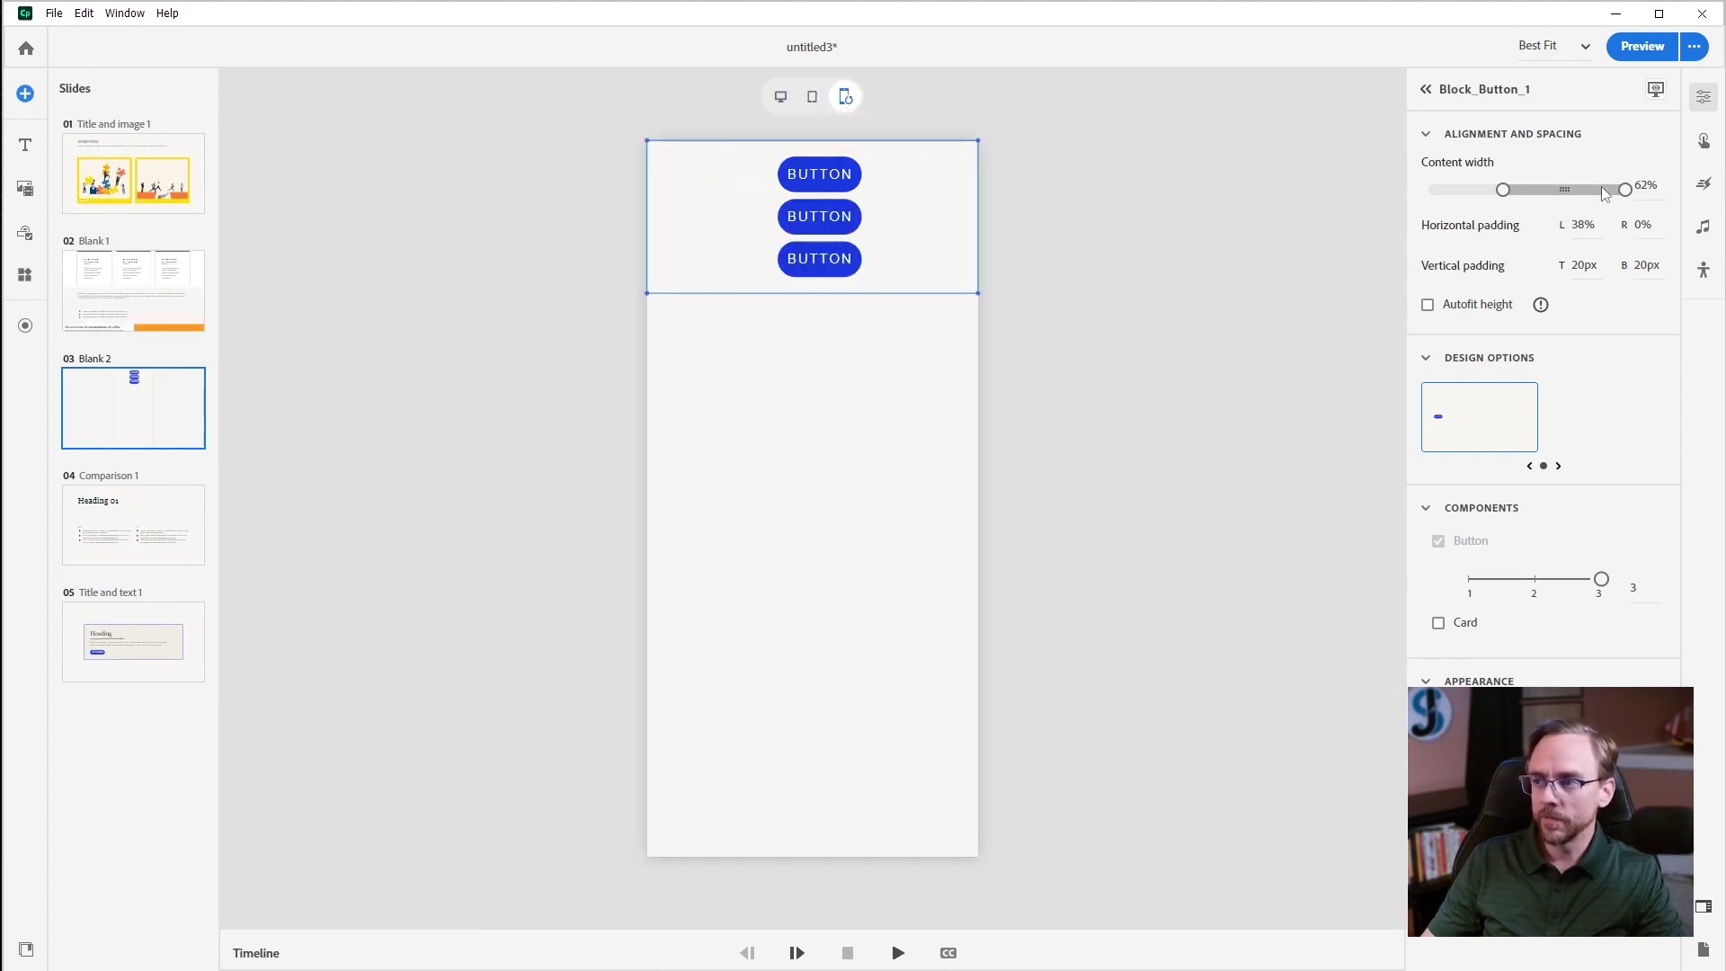
left_click_drag(1620, 193, 1564, 191)
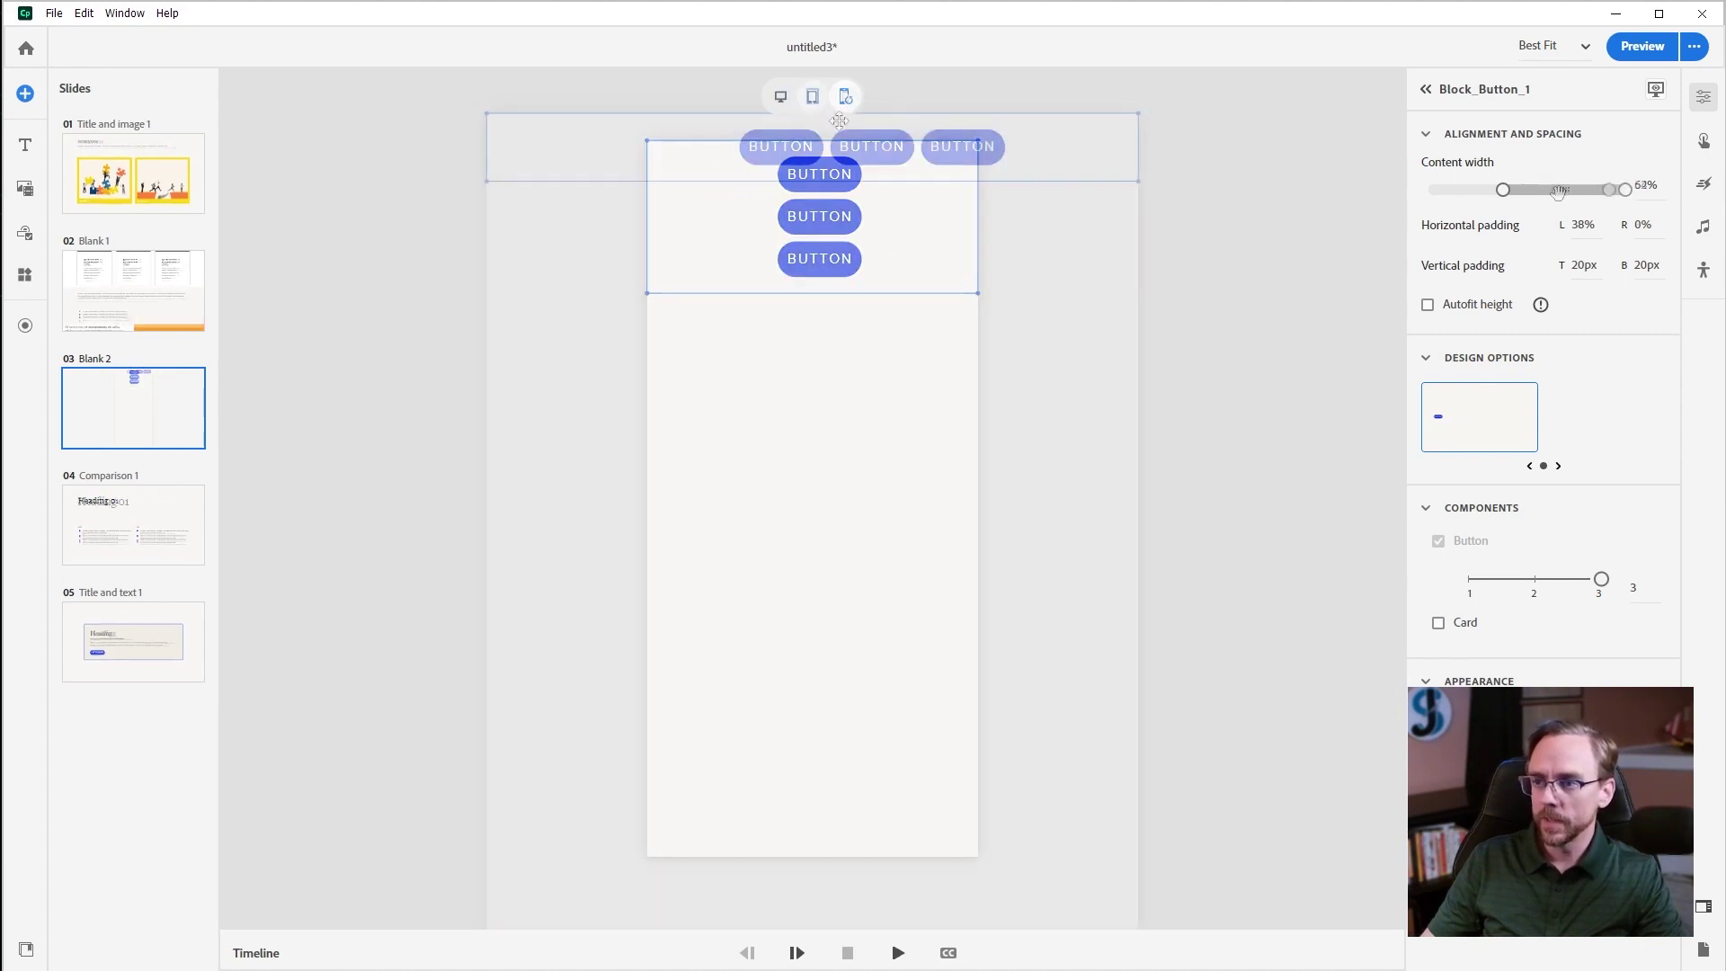
left_click_drag(1559, 192, 1541, 191)
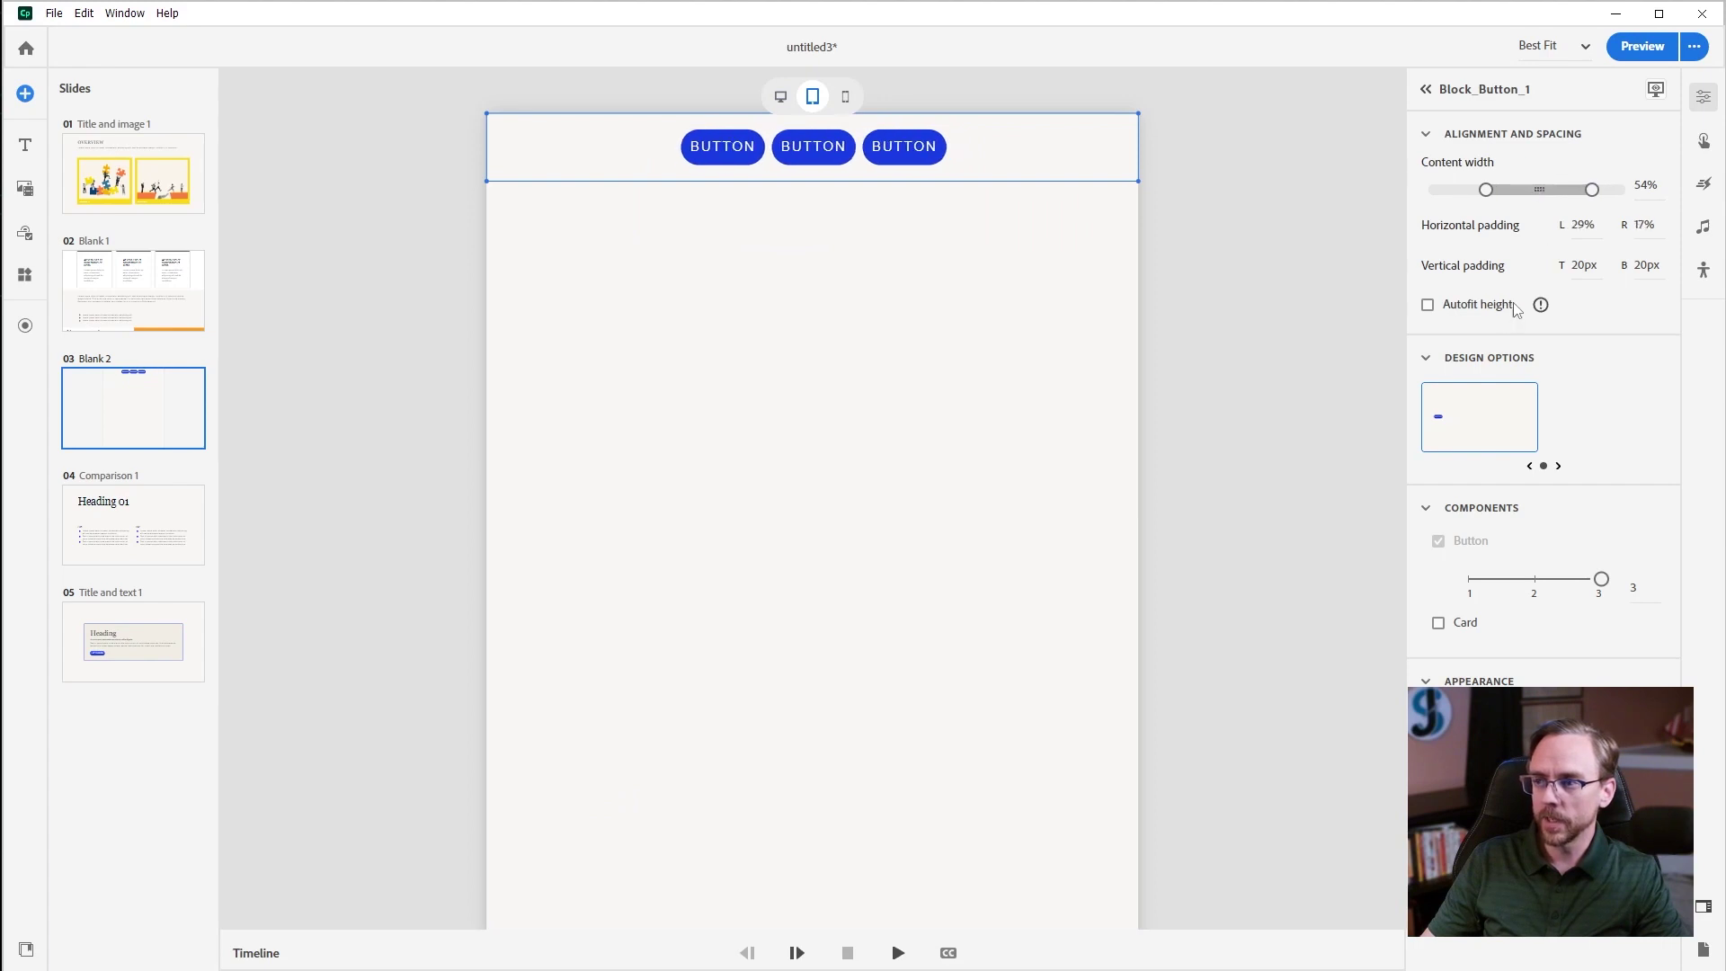
- Compare the button row between desktop and tablet widths
left_click(779, 96)
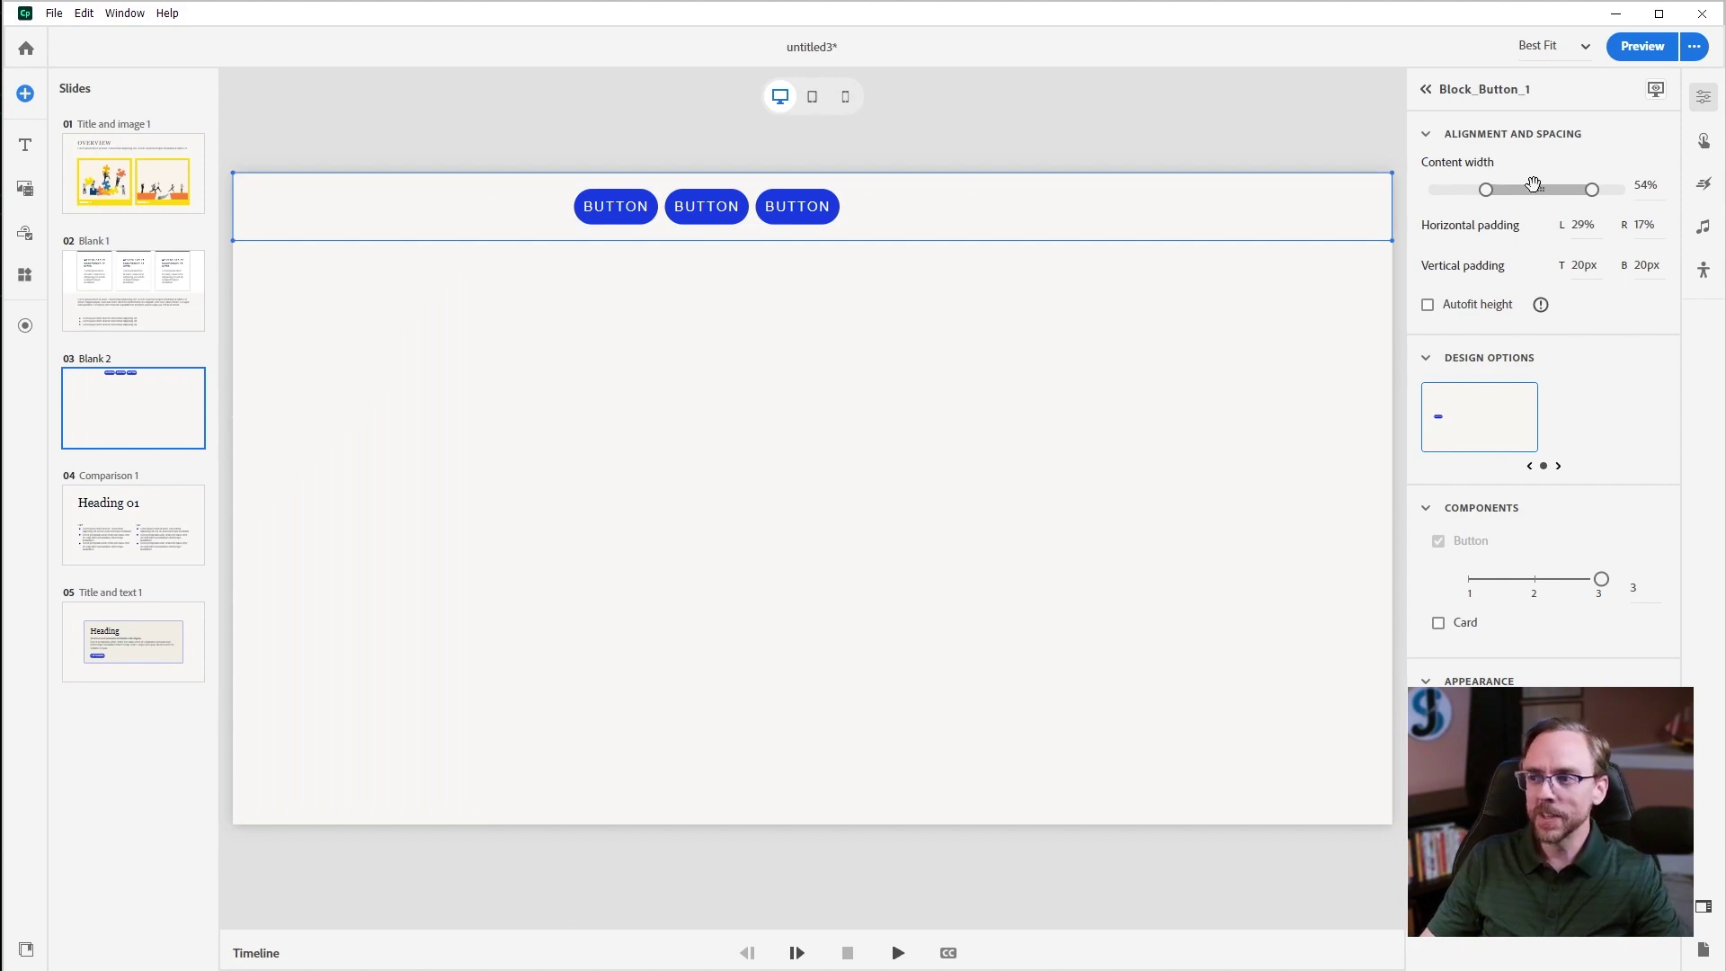
left_click(812, 96)
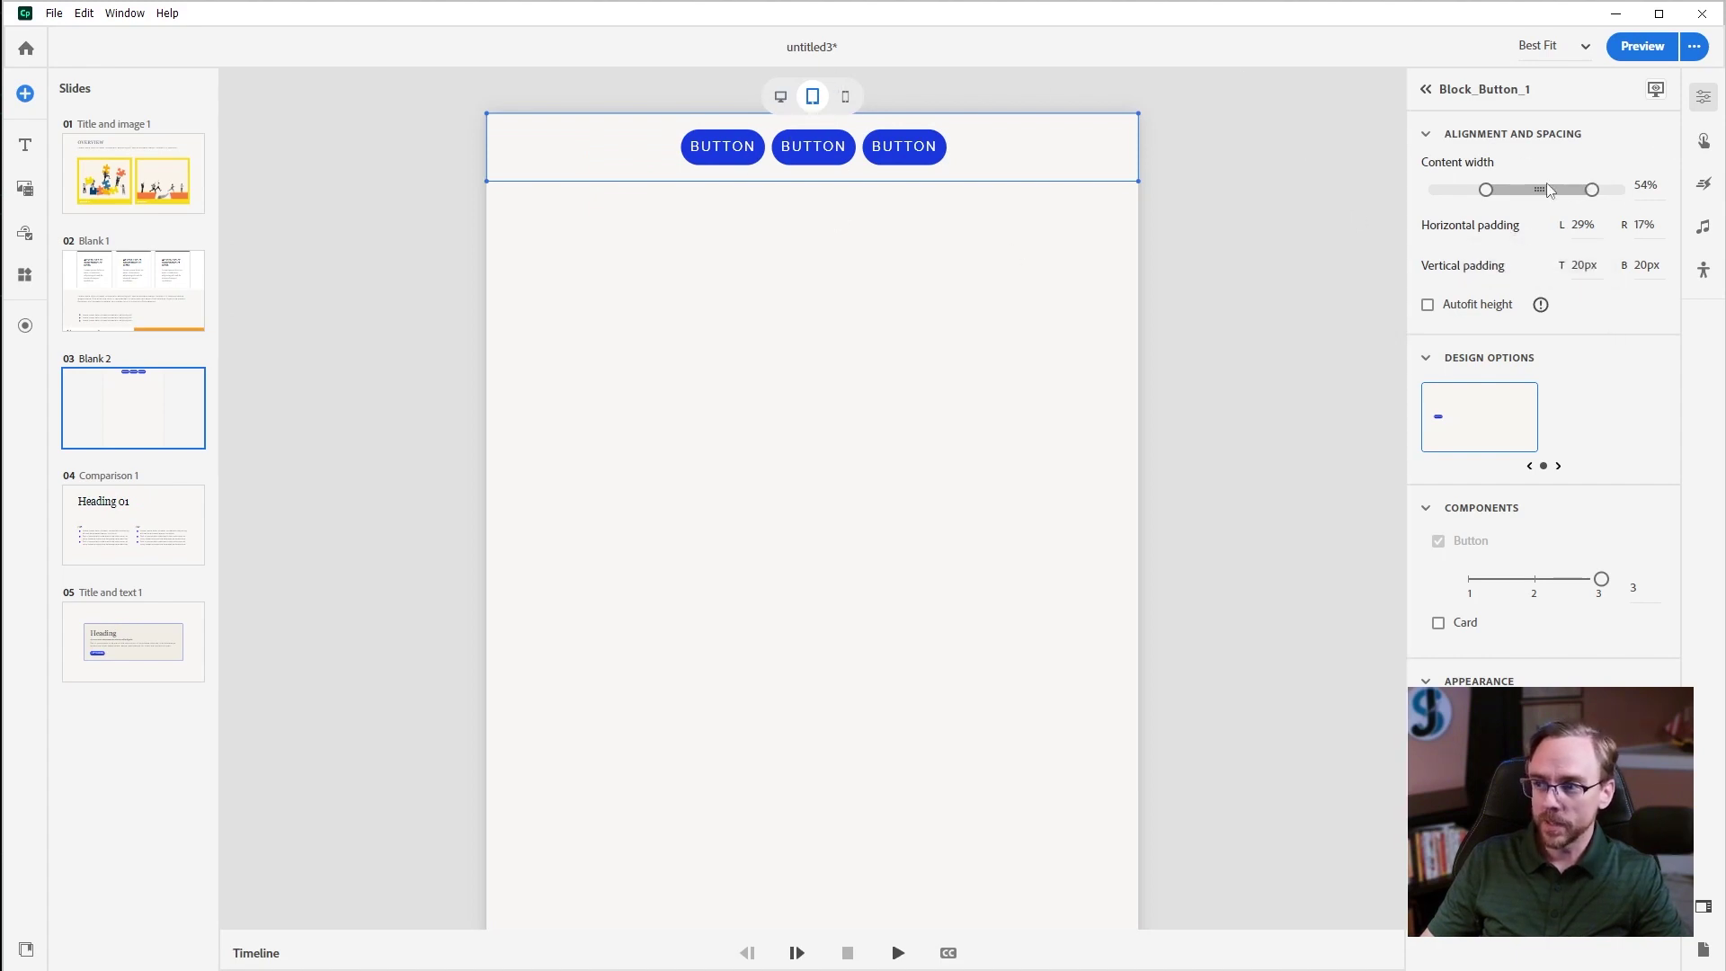
left_click(781, 97)
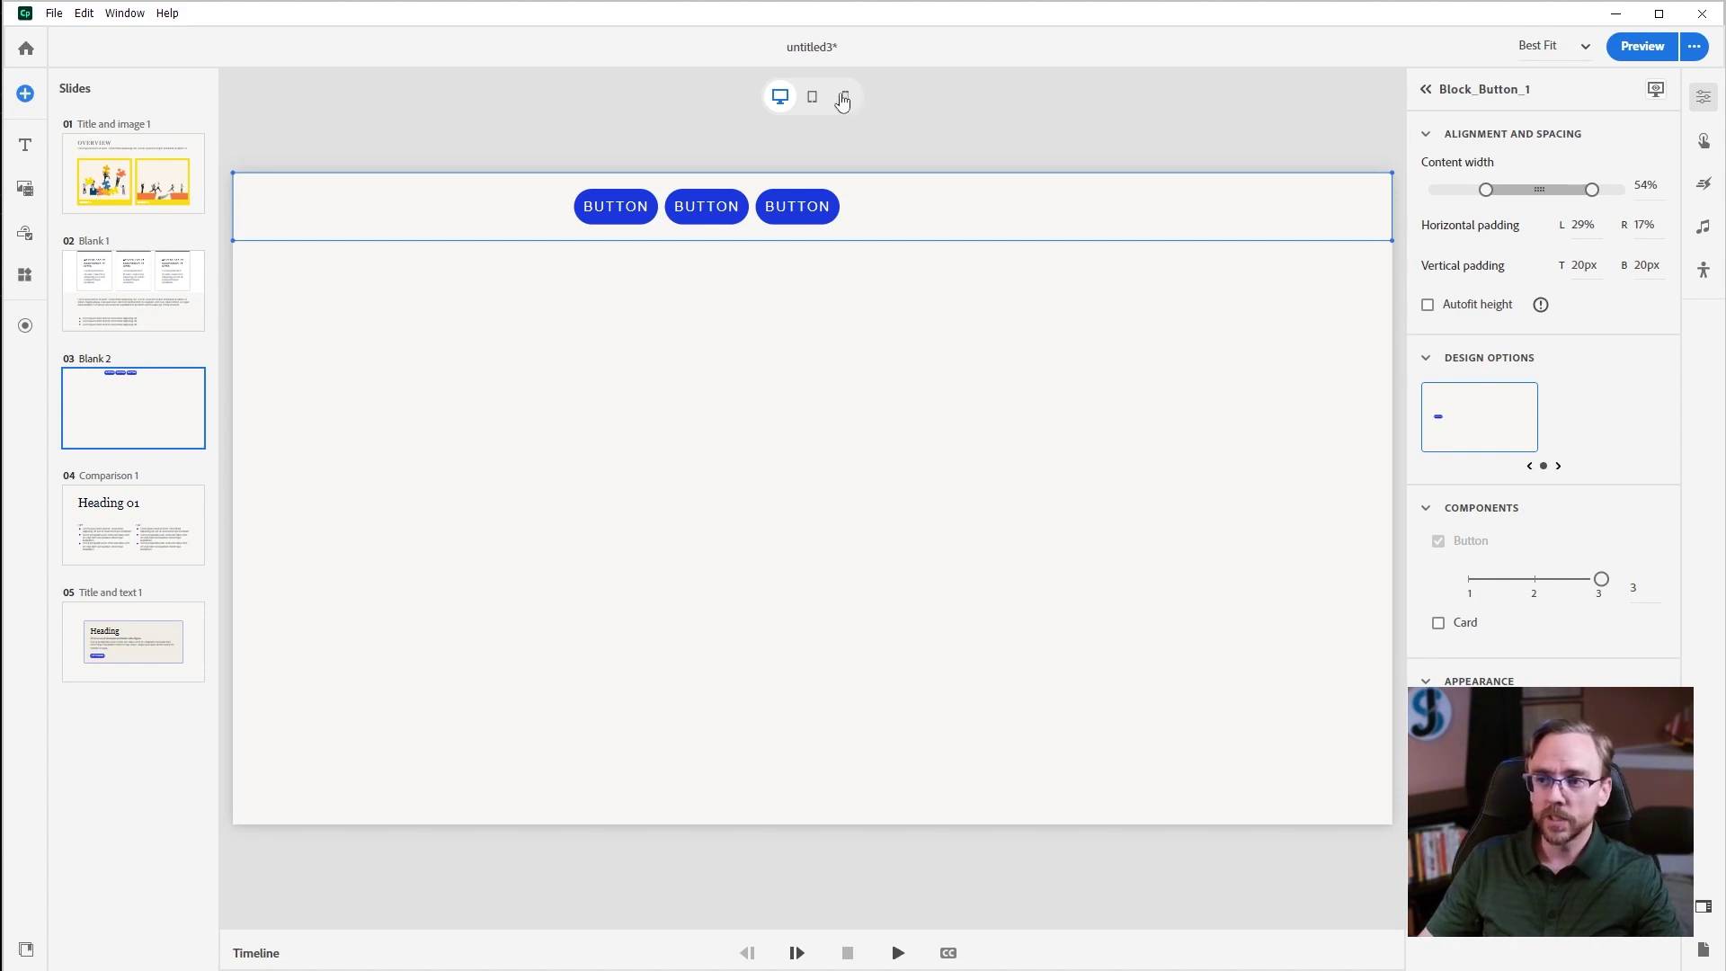
left_click(816, 101)
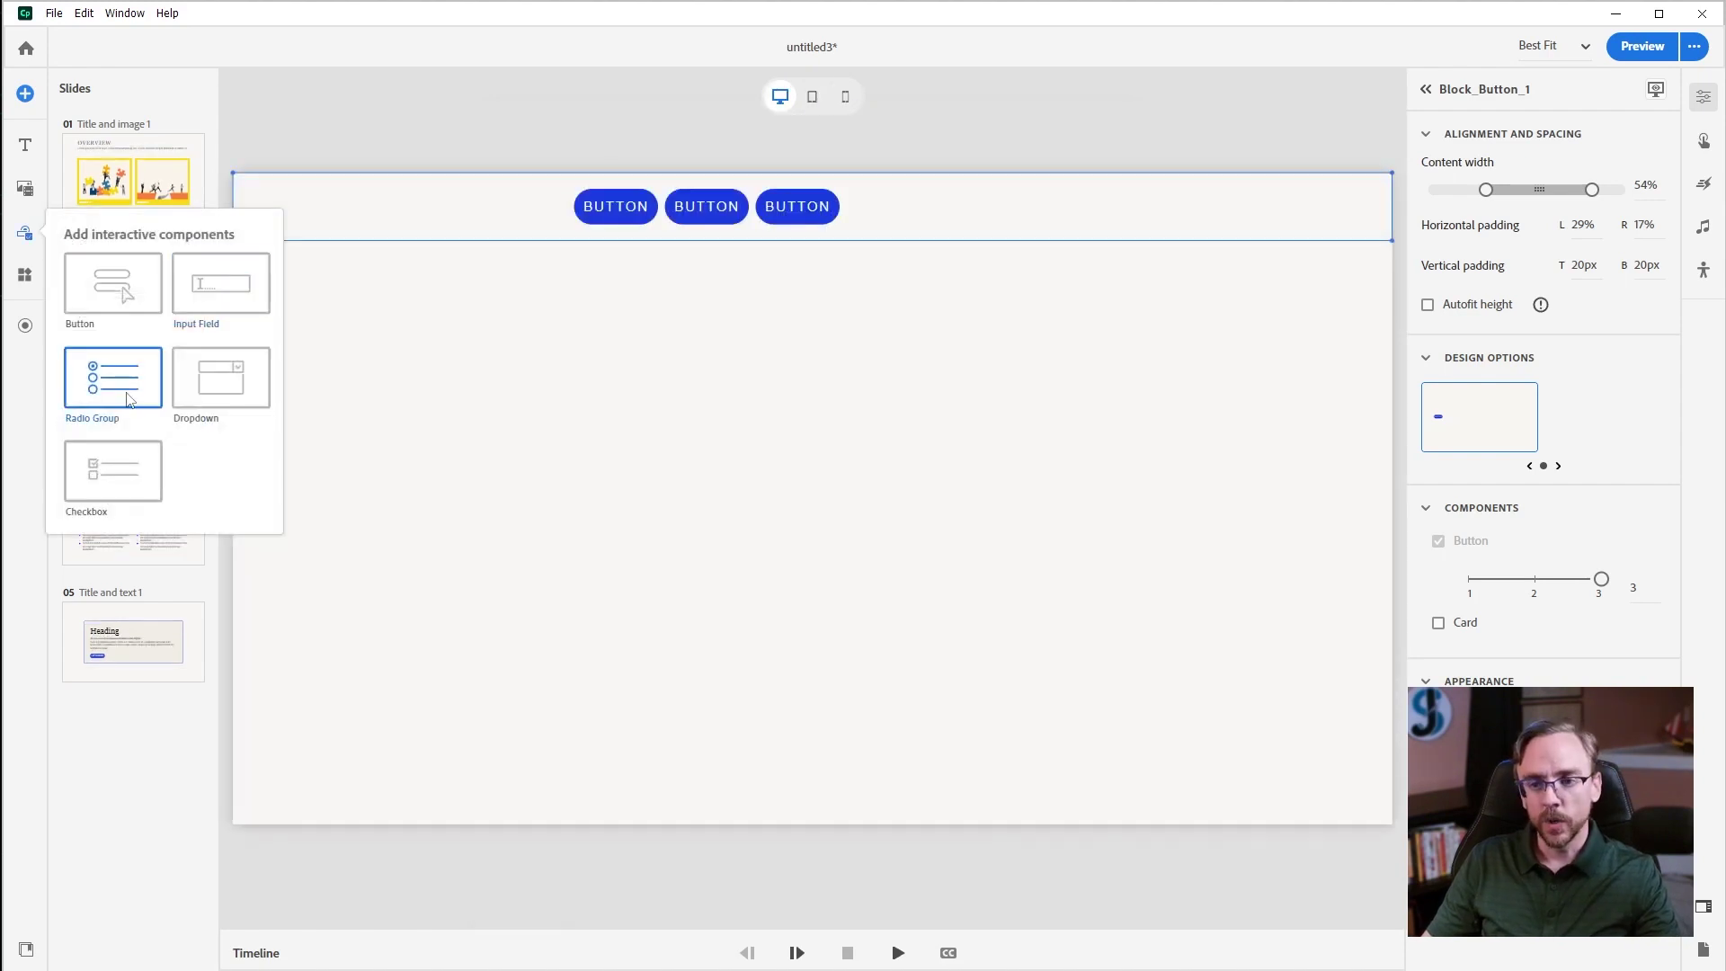
- Insert a Multiple choice question slide as slide 04, then go back to Blank 2
left_click(29, 99)
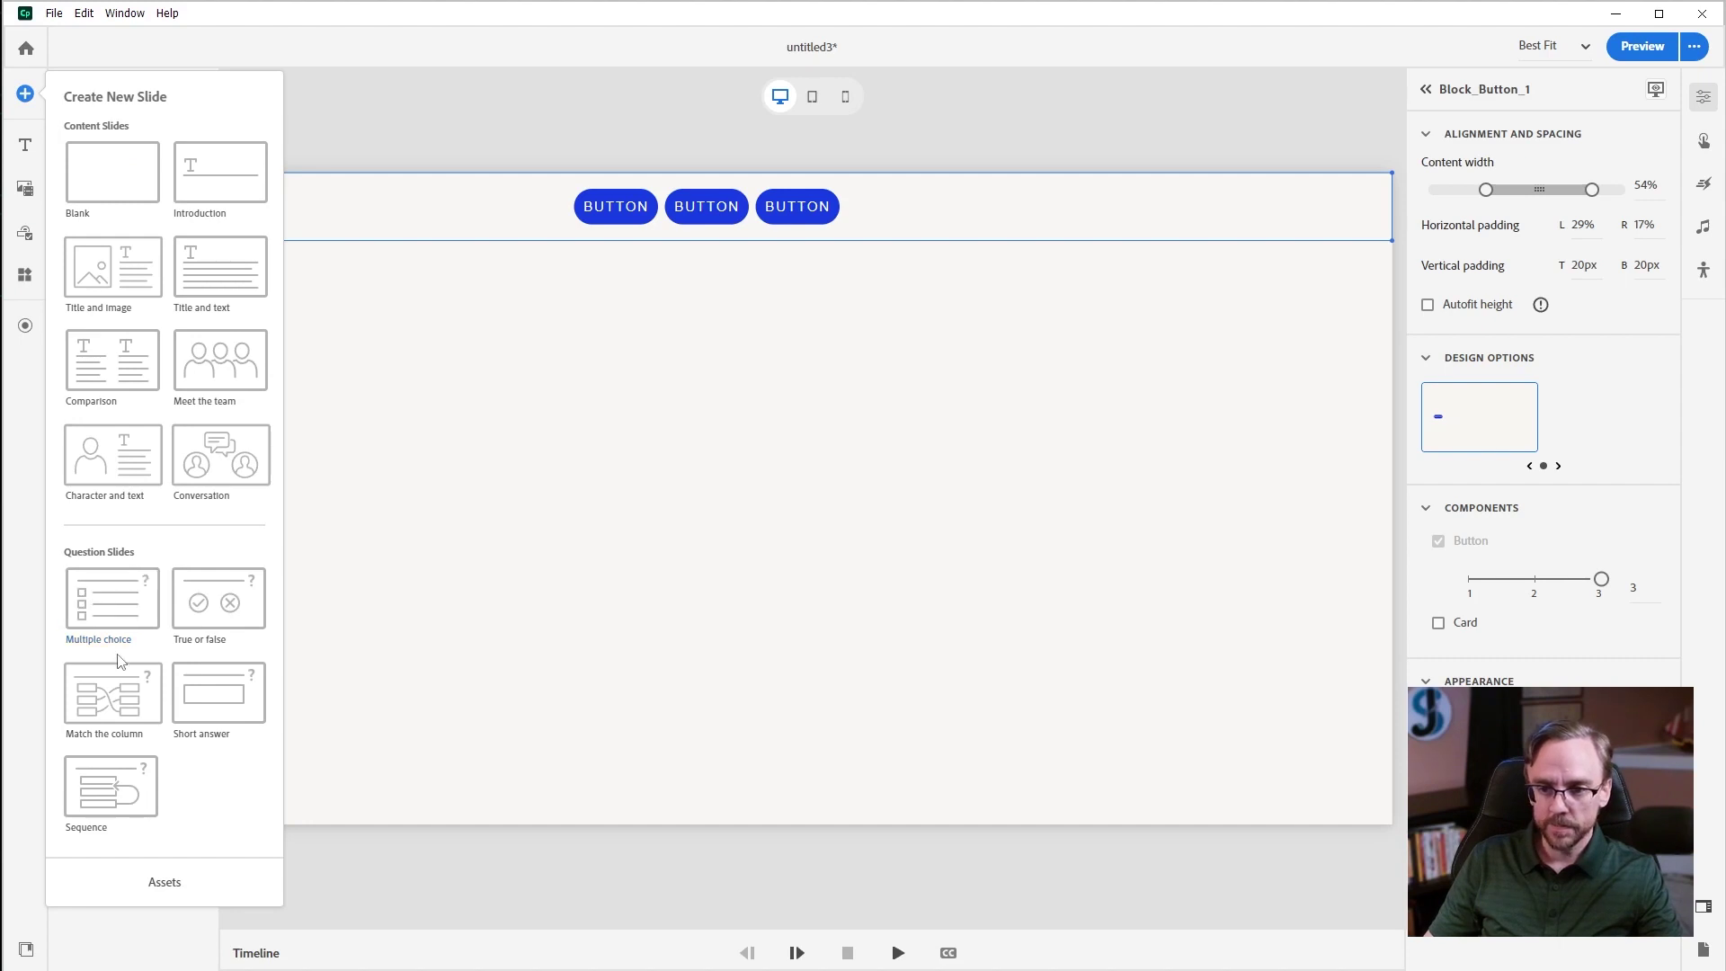
left_click(117, 602)
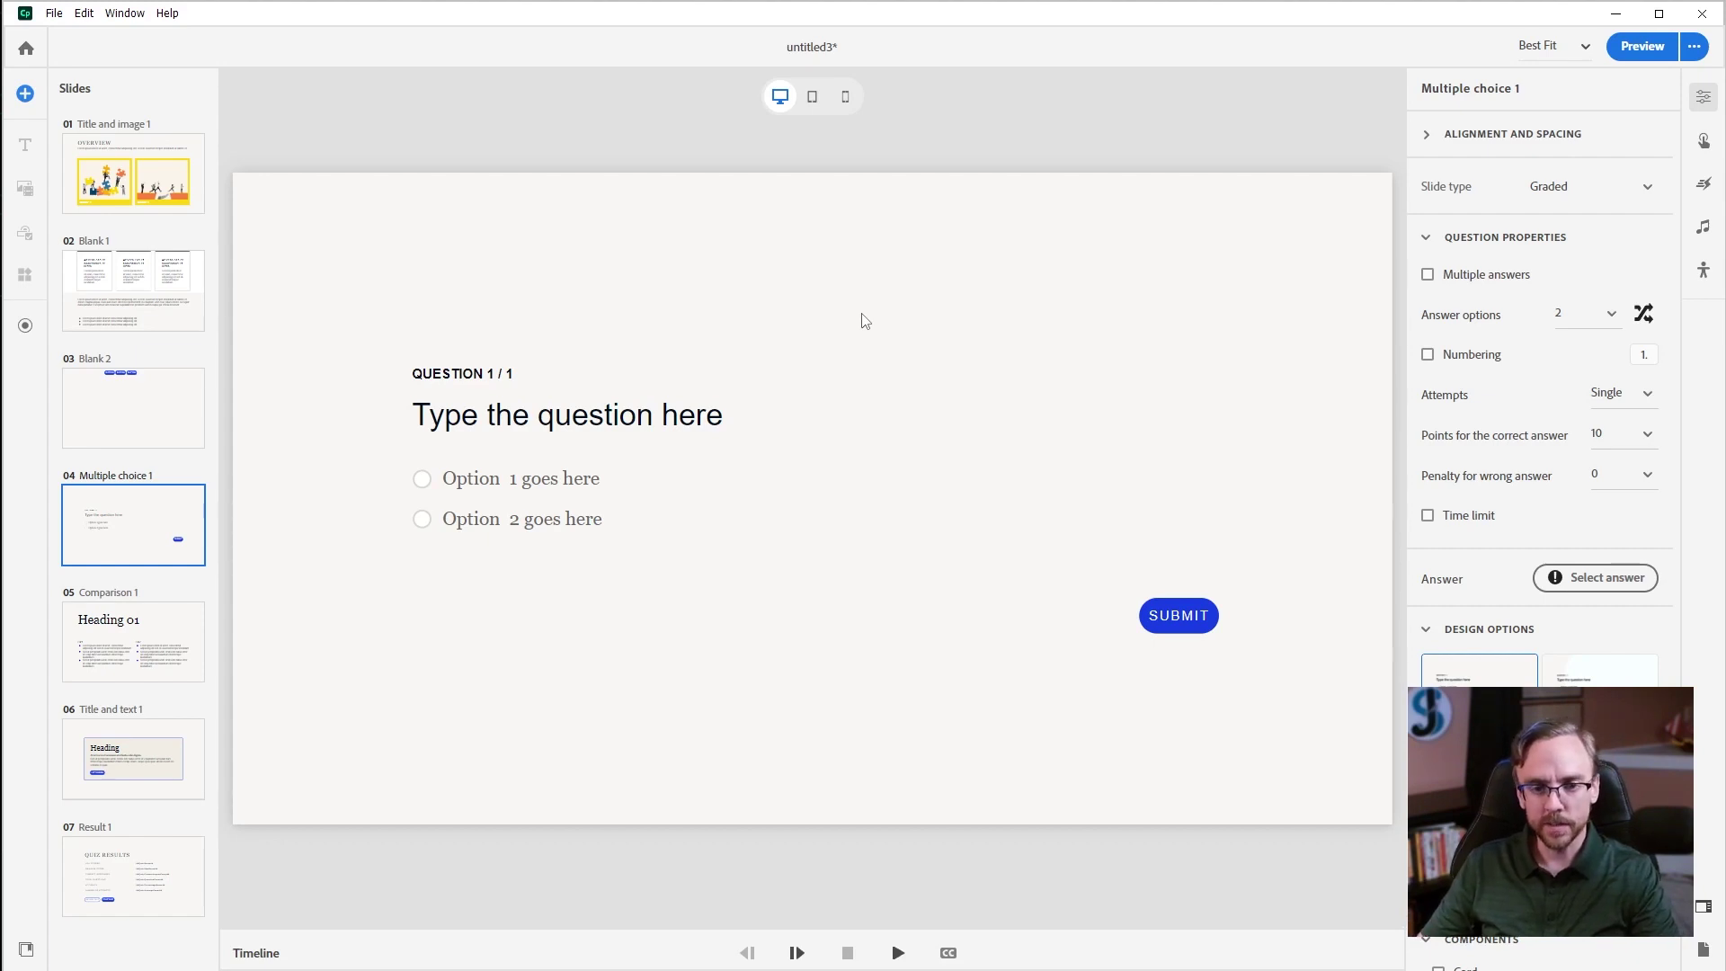
key("Up")
left_click(26, 237)
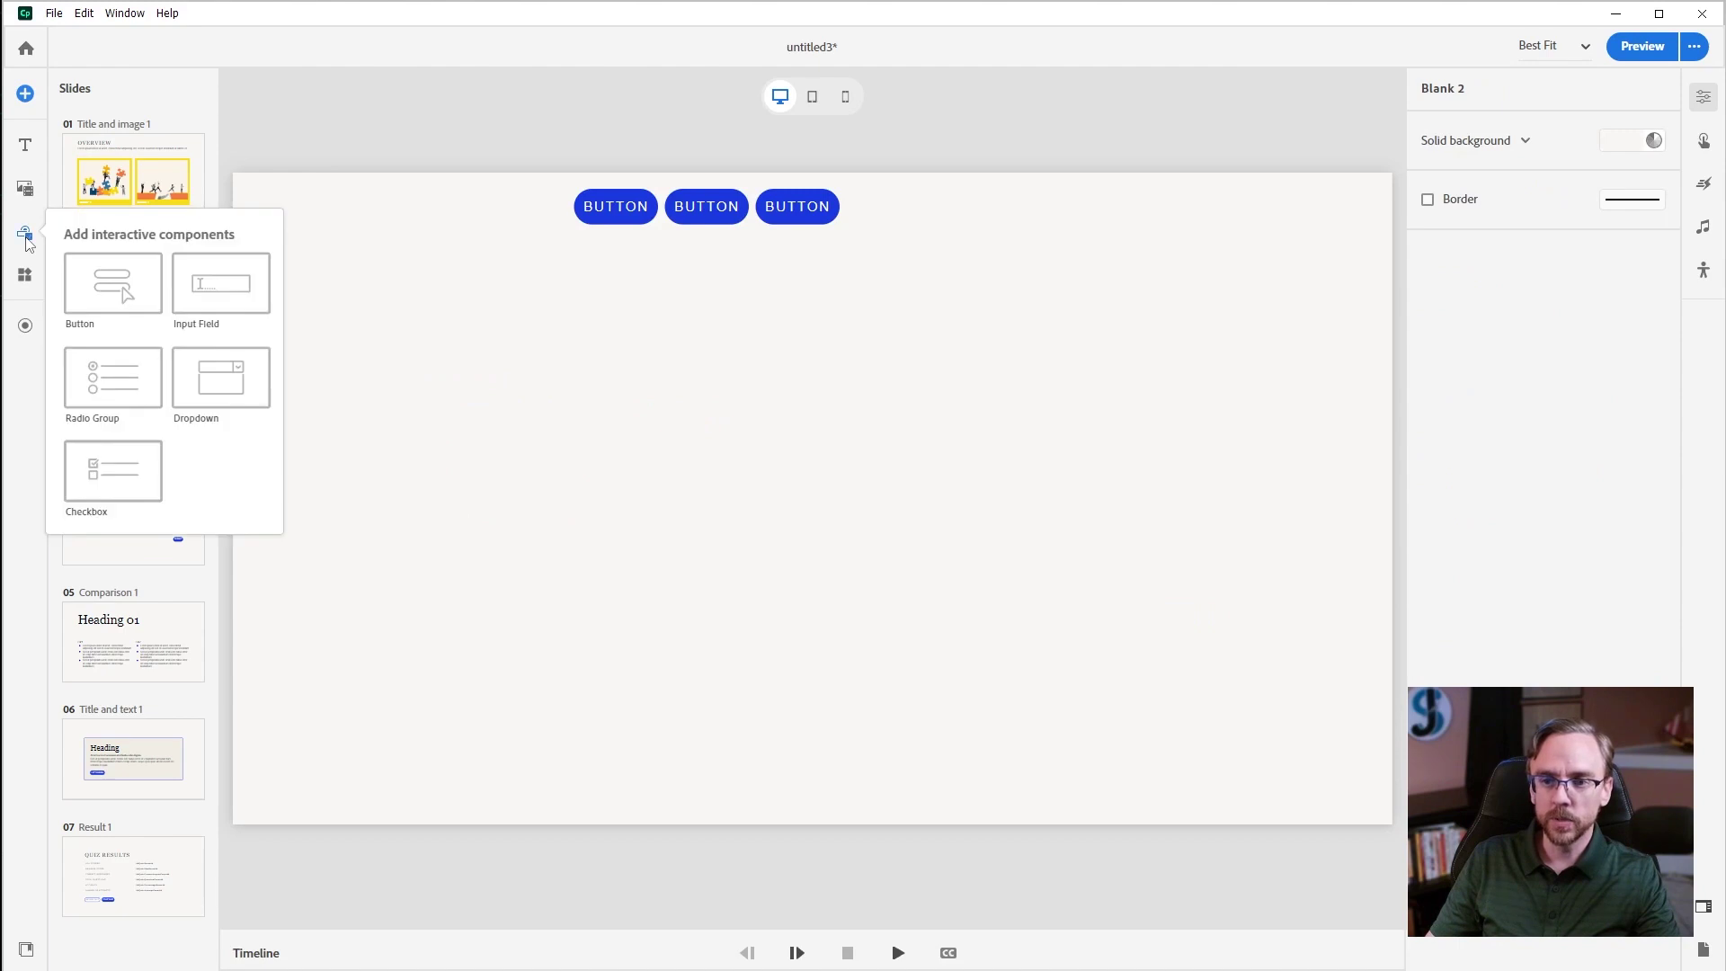
- Add a radio group labelled 'True or False. This statement is false.' with three choices: True, False, Option 3
left_click(127, 394)
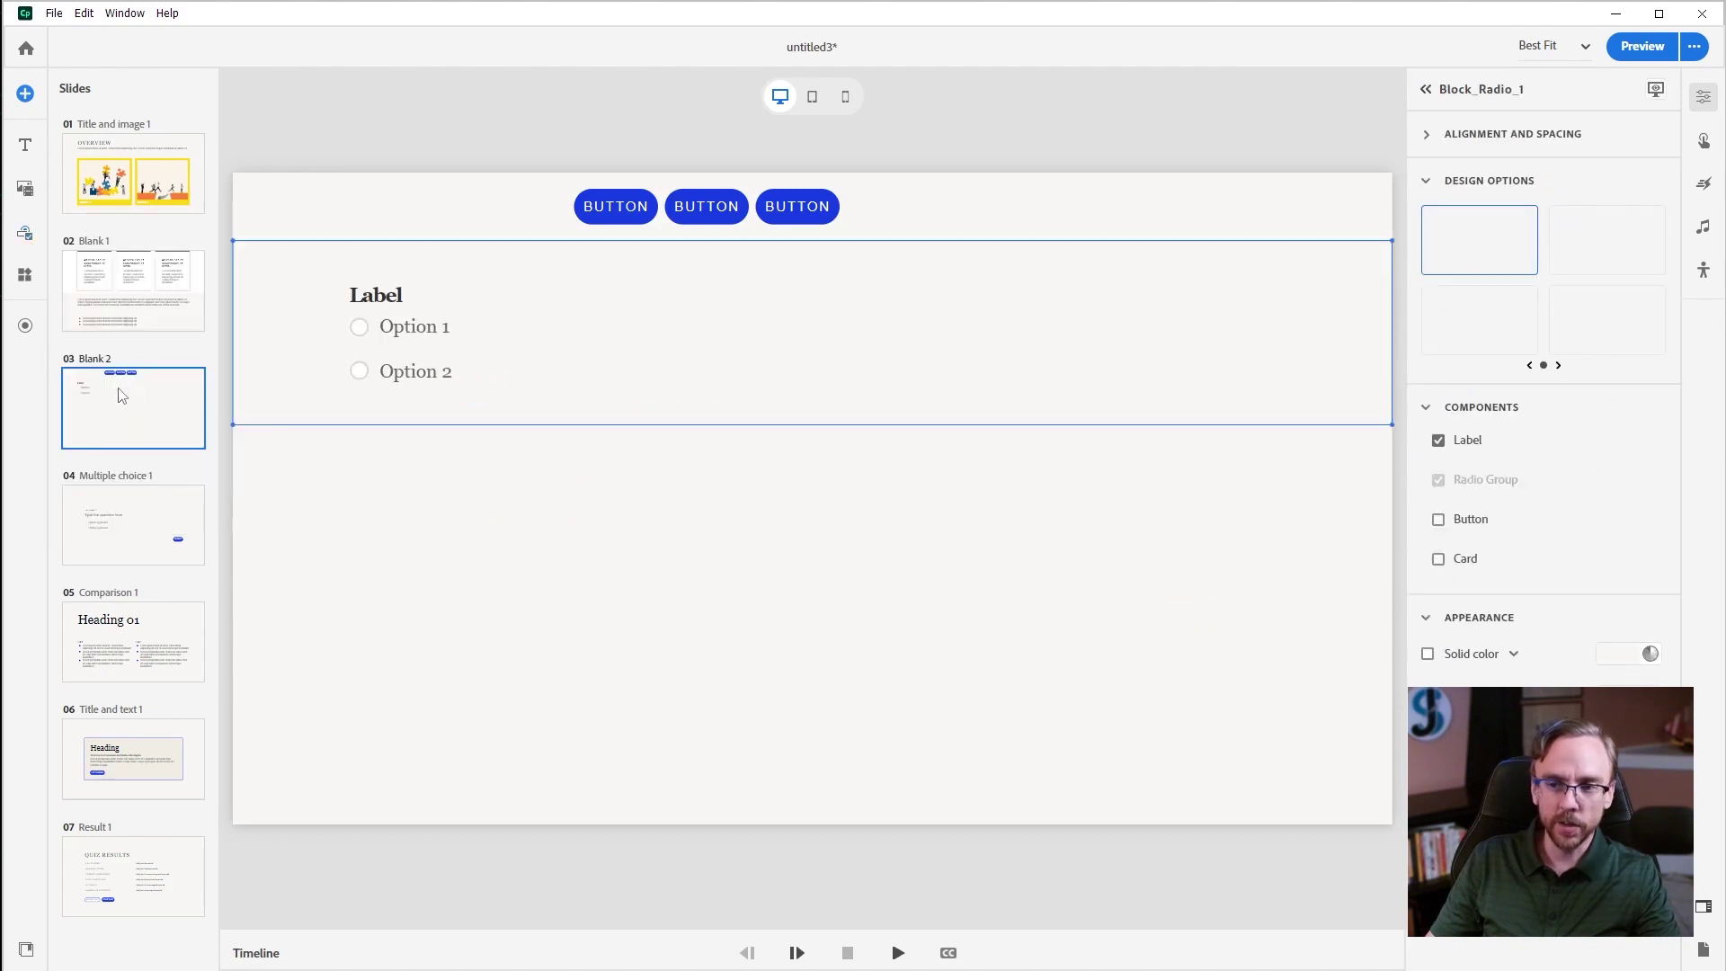
left_click(377, 303)
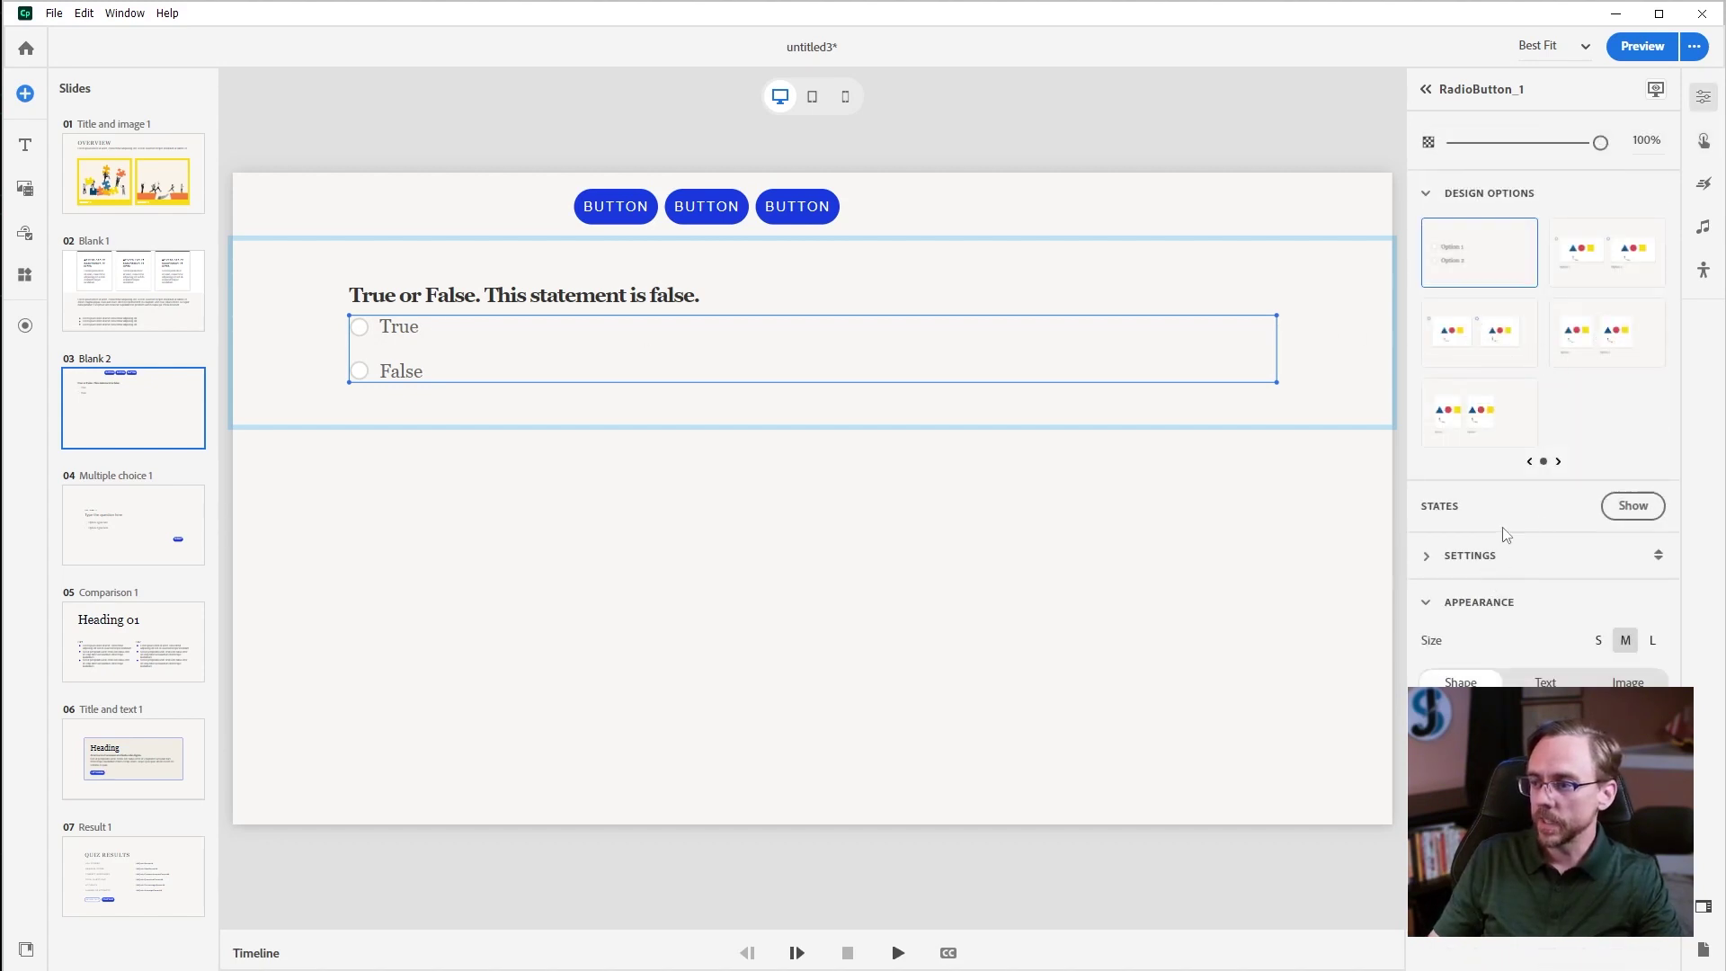
left_click(1428, 564)
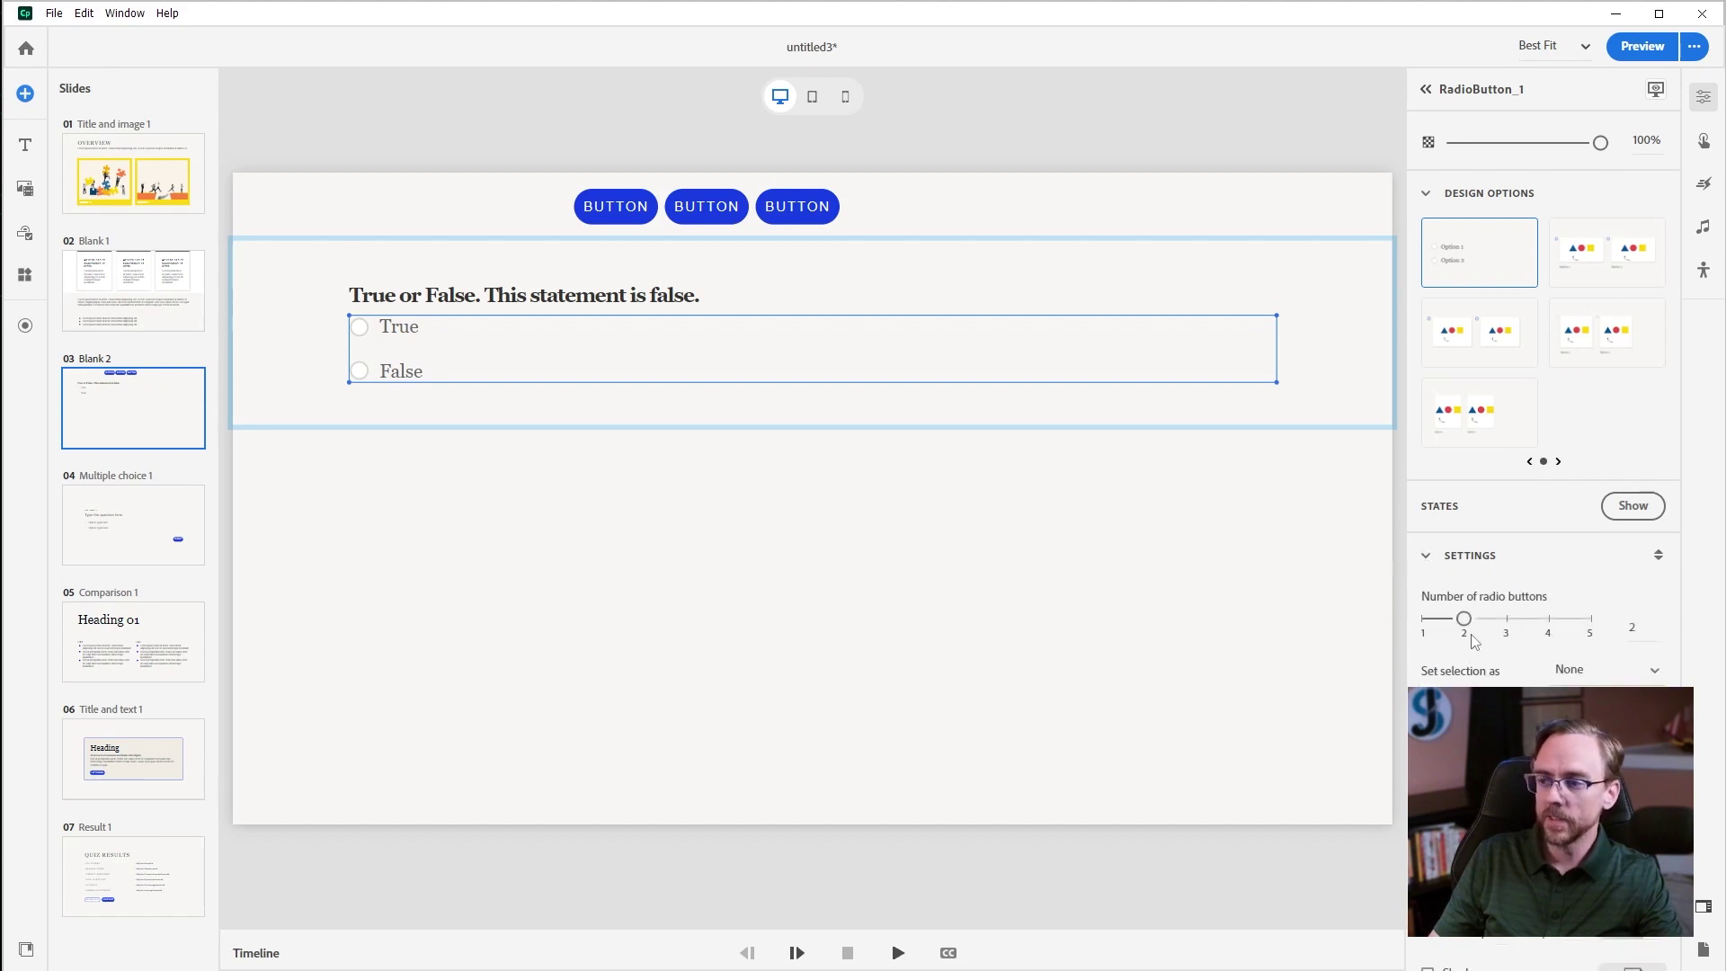
left_click_drag(1463, 621, 1589, 618)
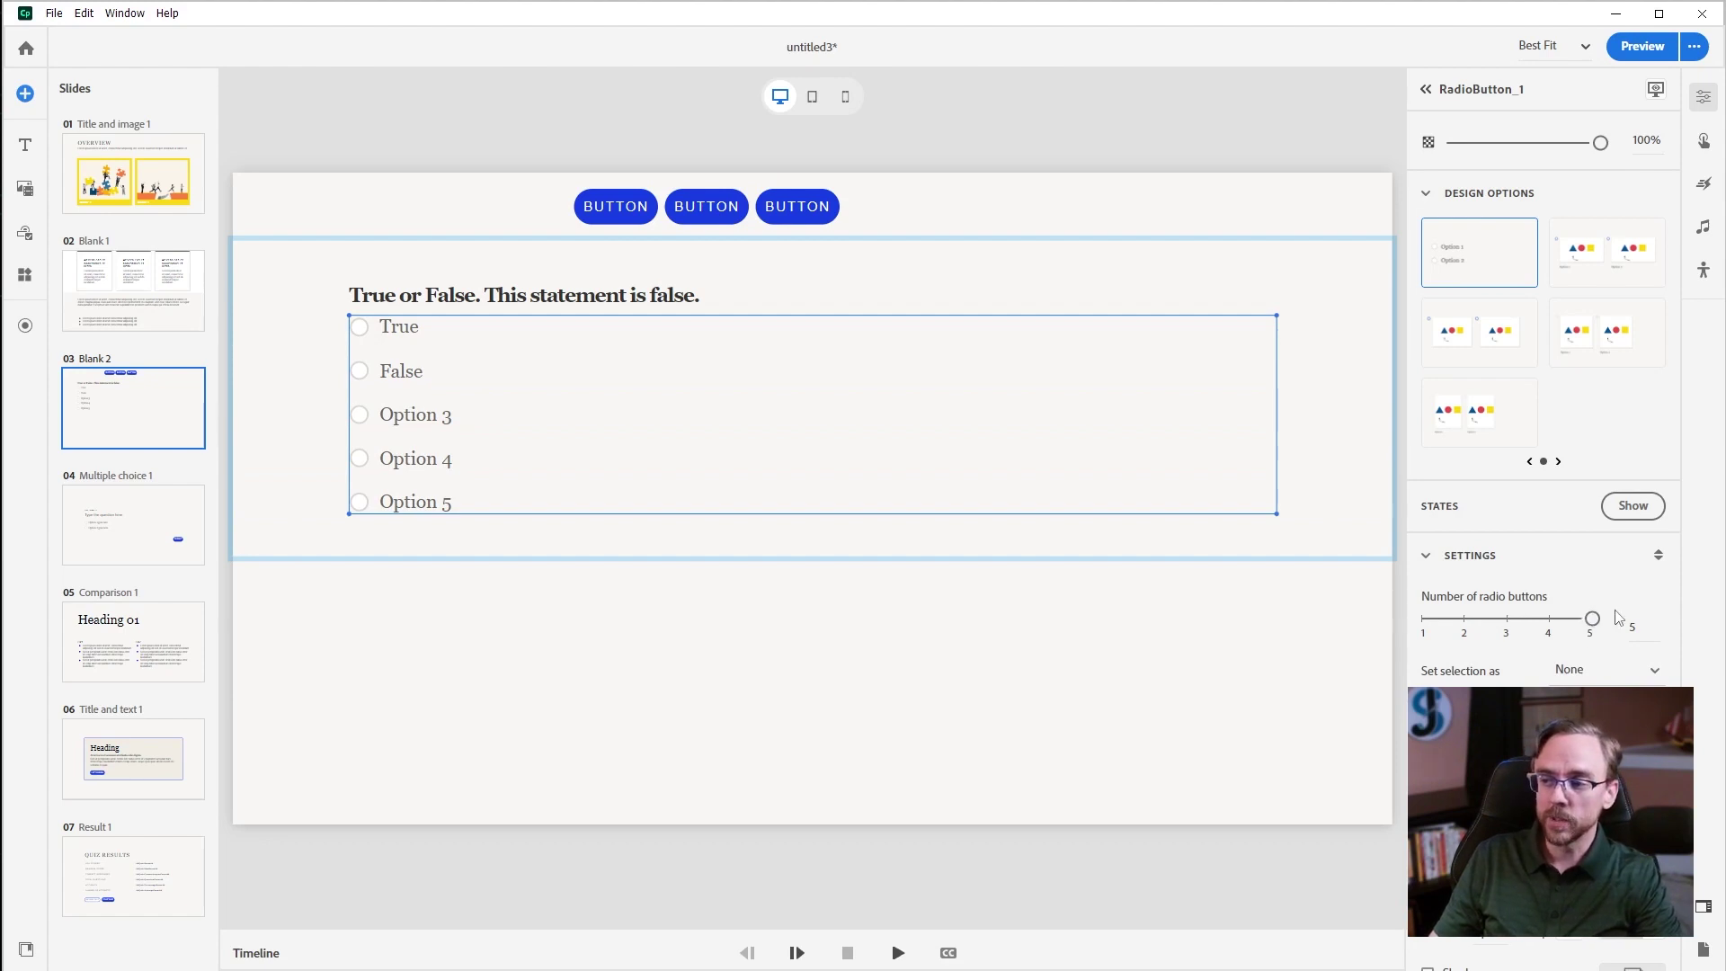
left_click(1643, 627)
key("Return")
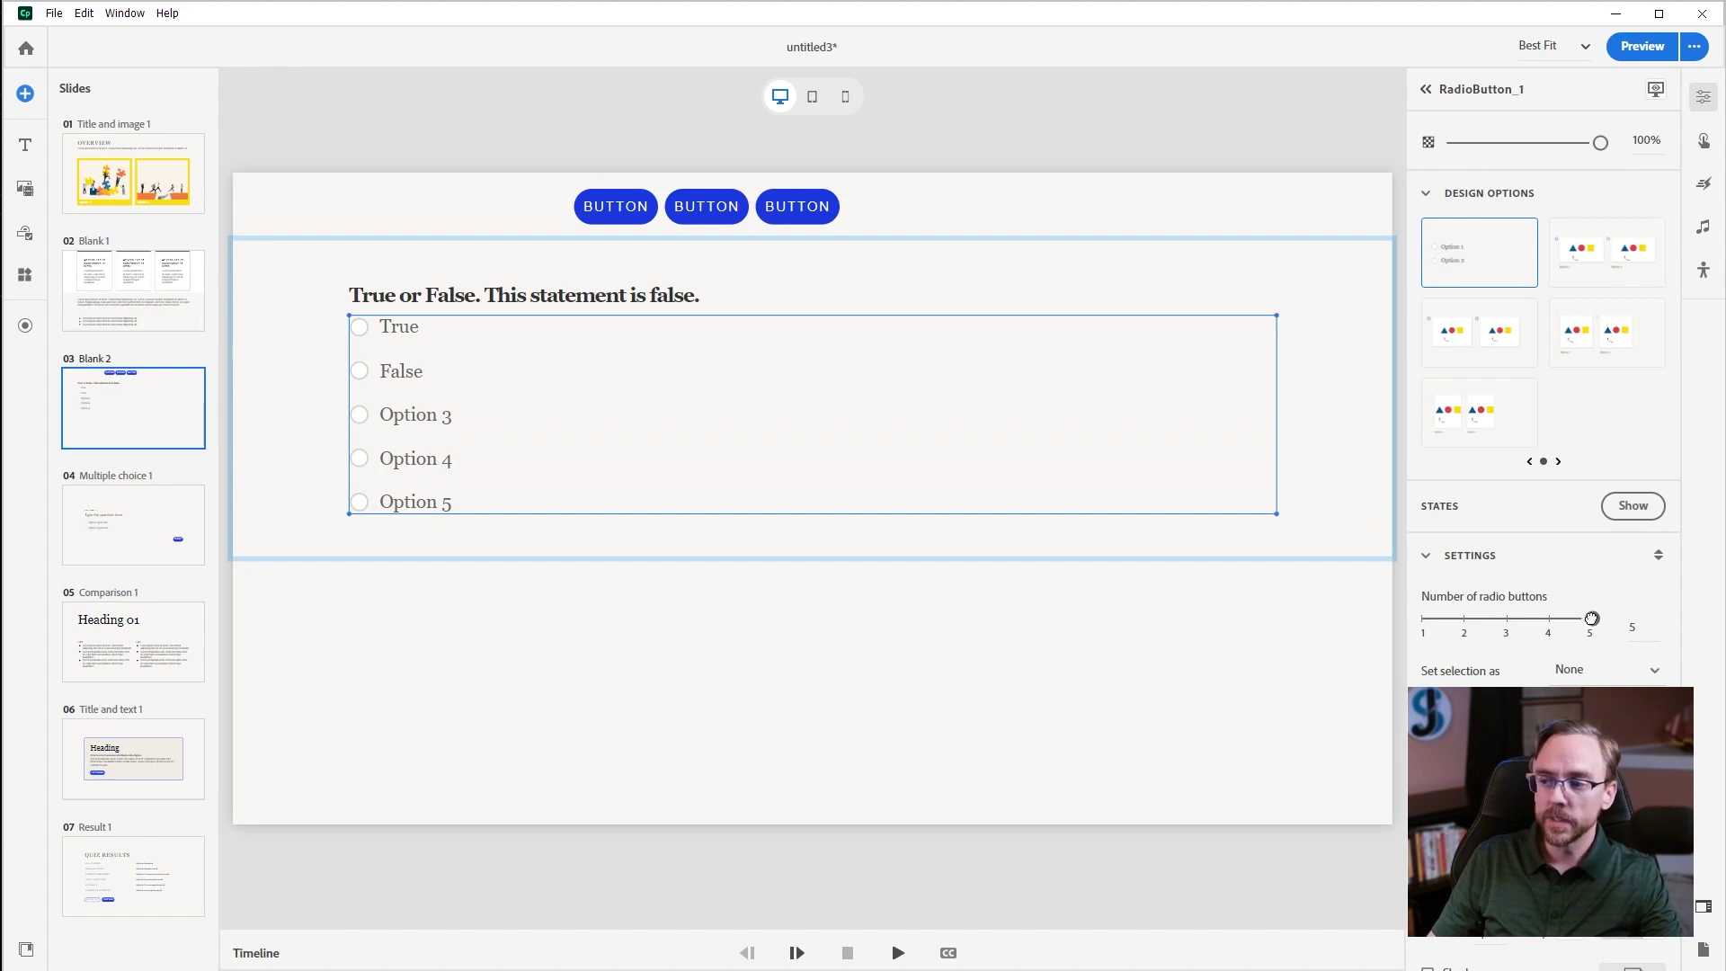
left_click_drag(1590, 618, 1506, 619)
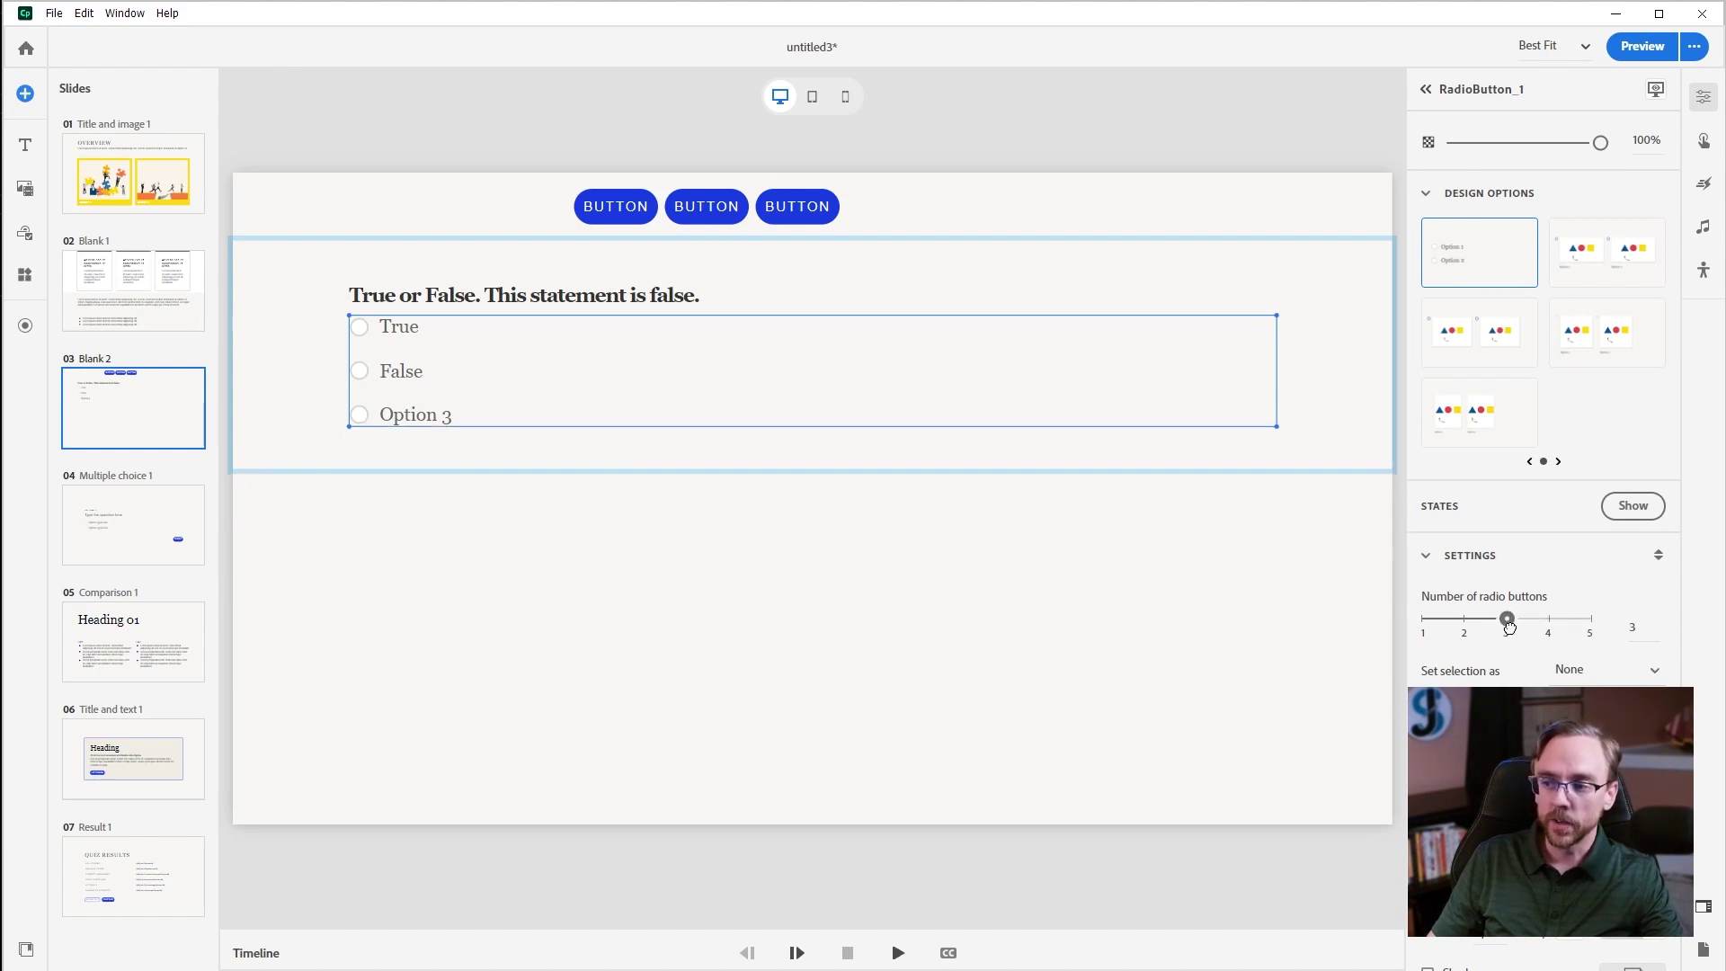
left_click(372, 109)
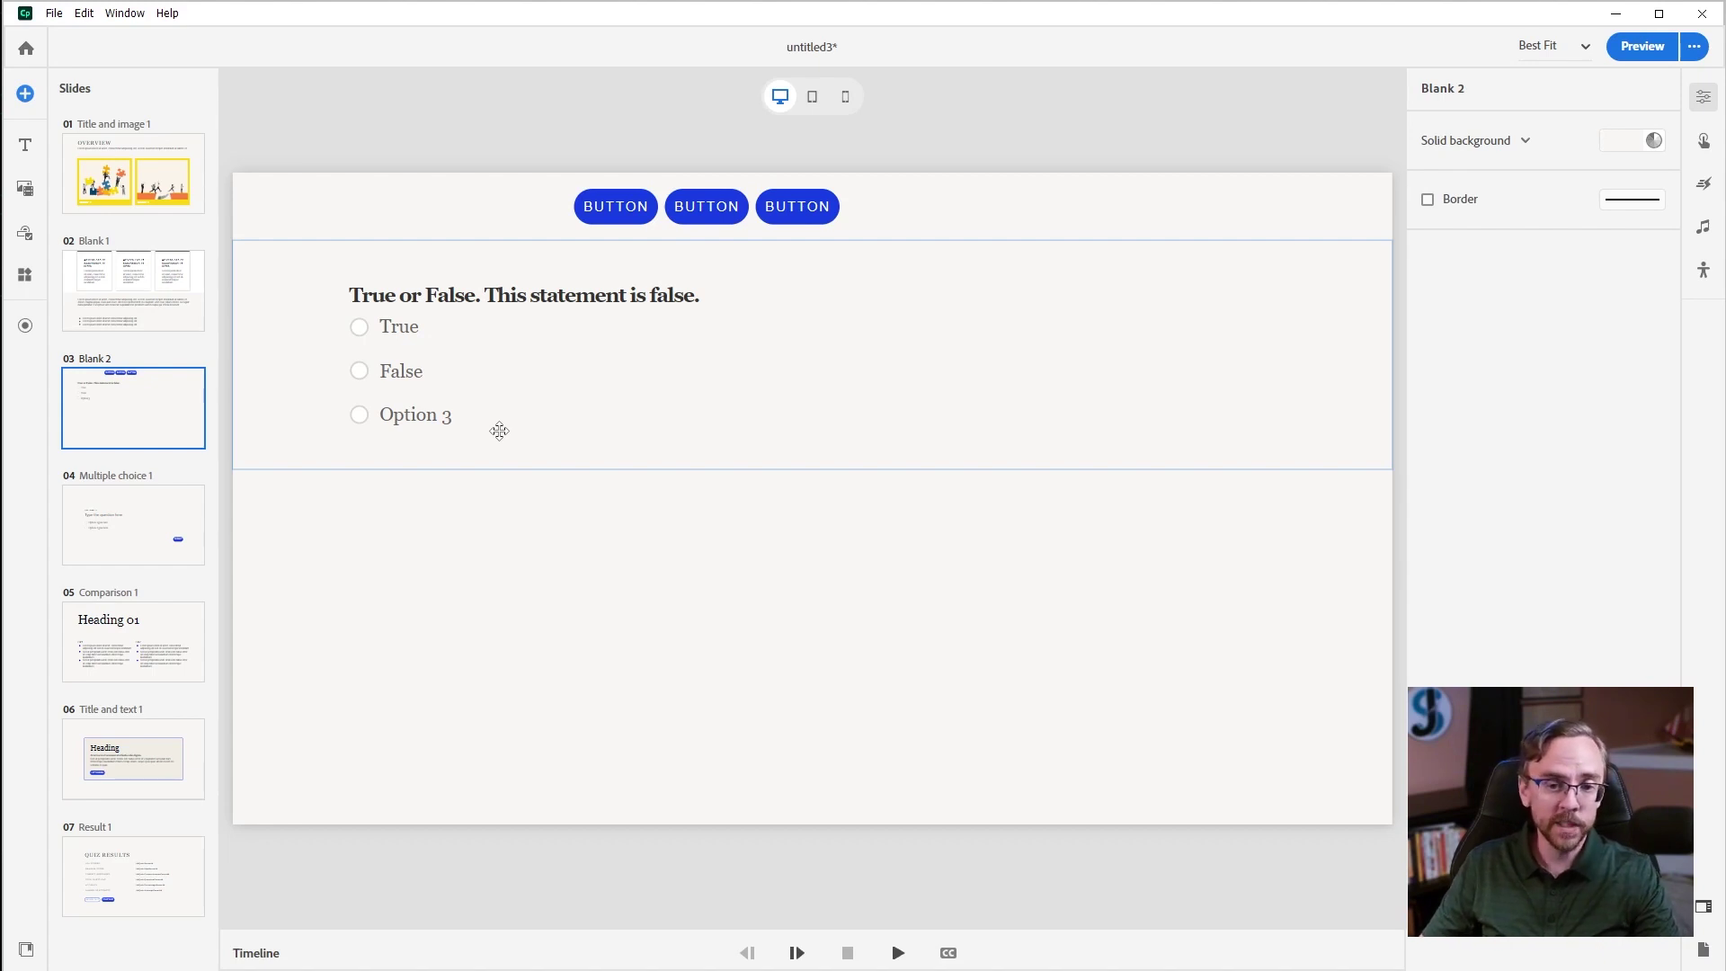
- Insert a Checkbox block from the interactive components below the True/False radio group
left_click(25, 237)
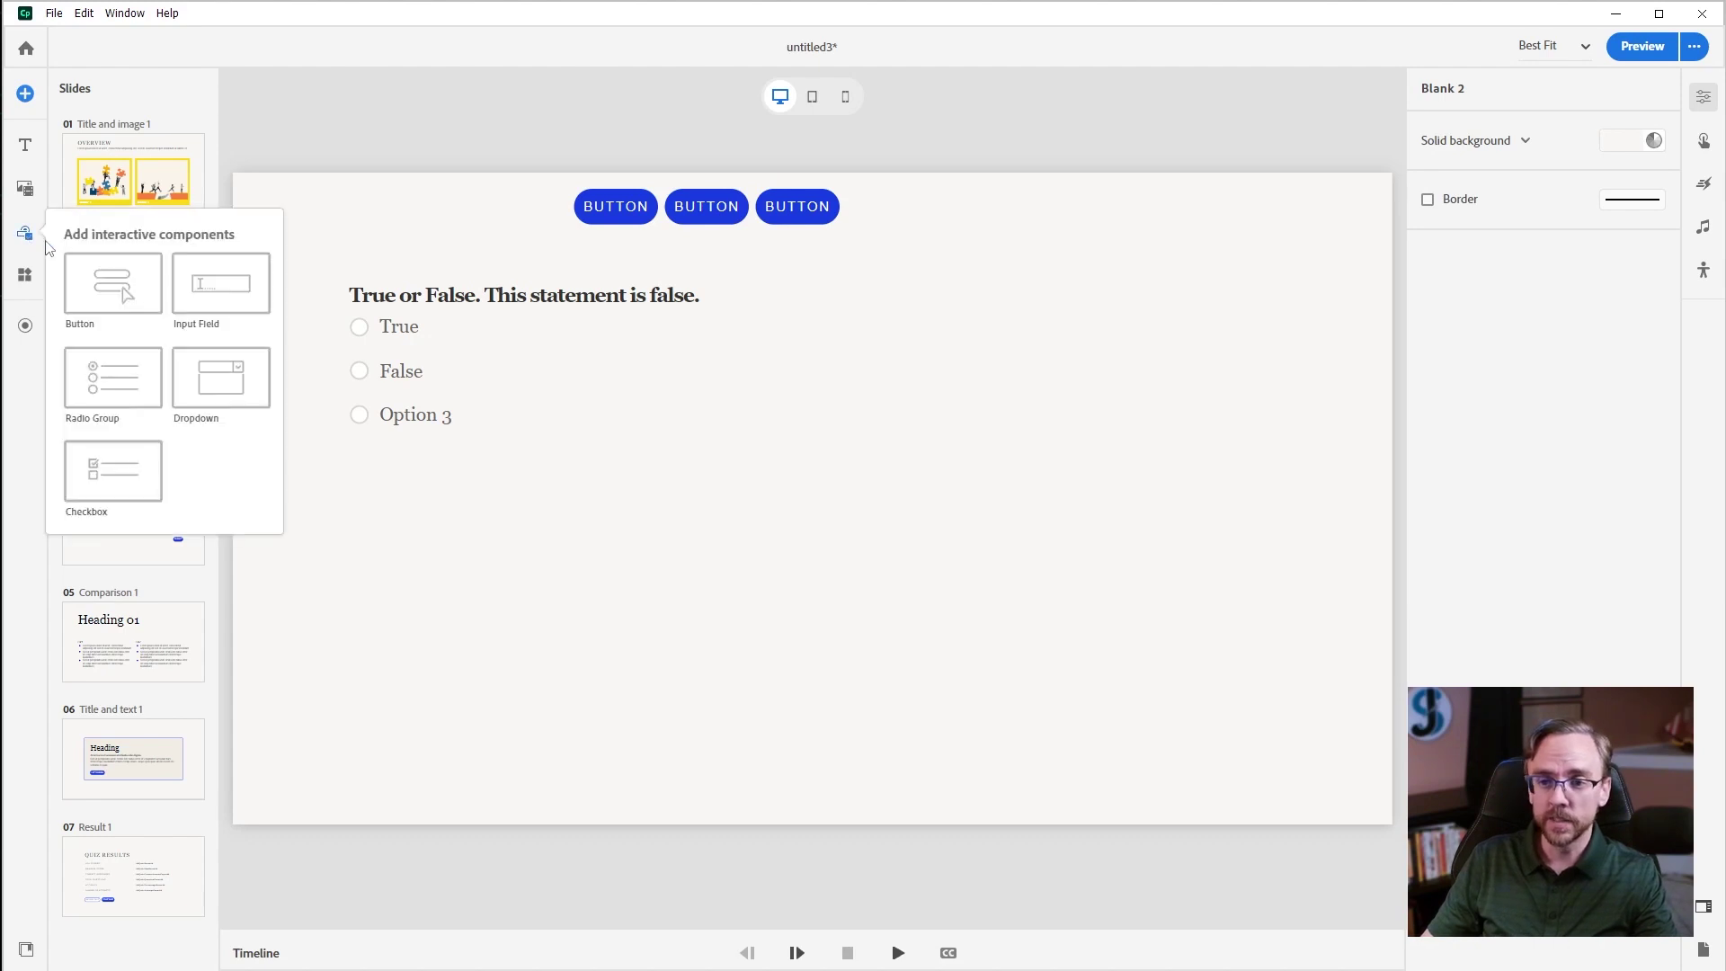
left_click(116, 492)
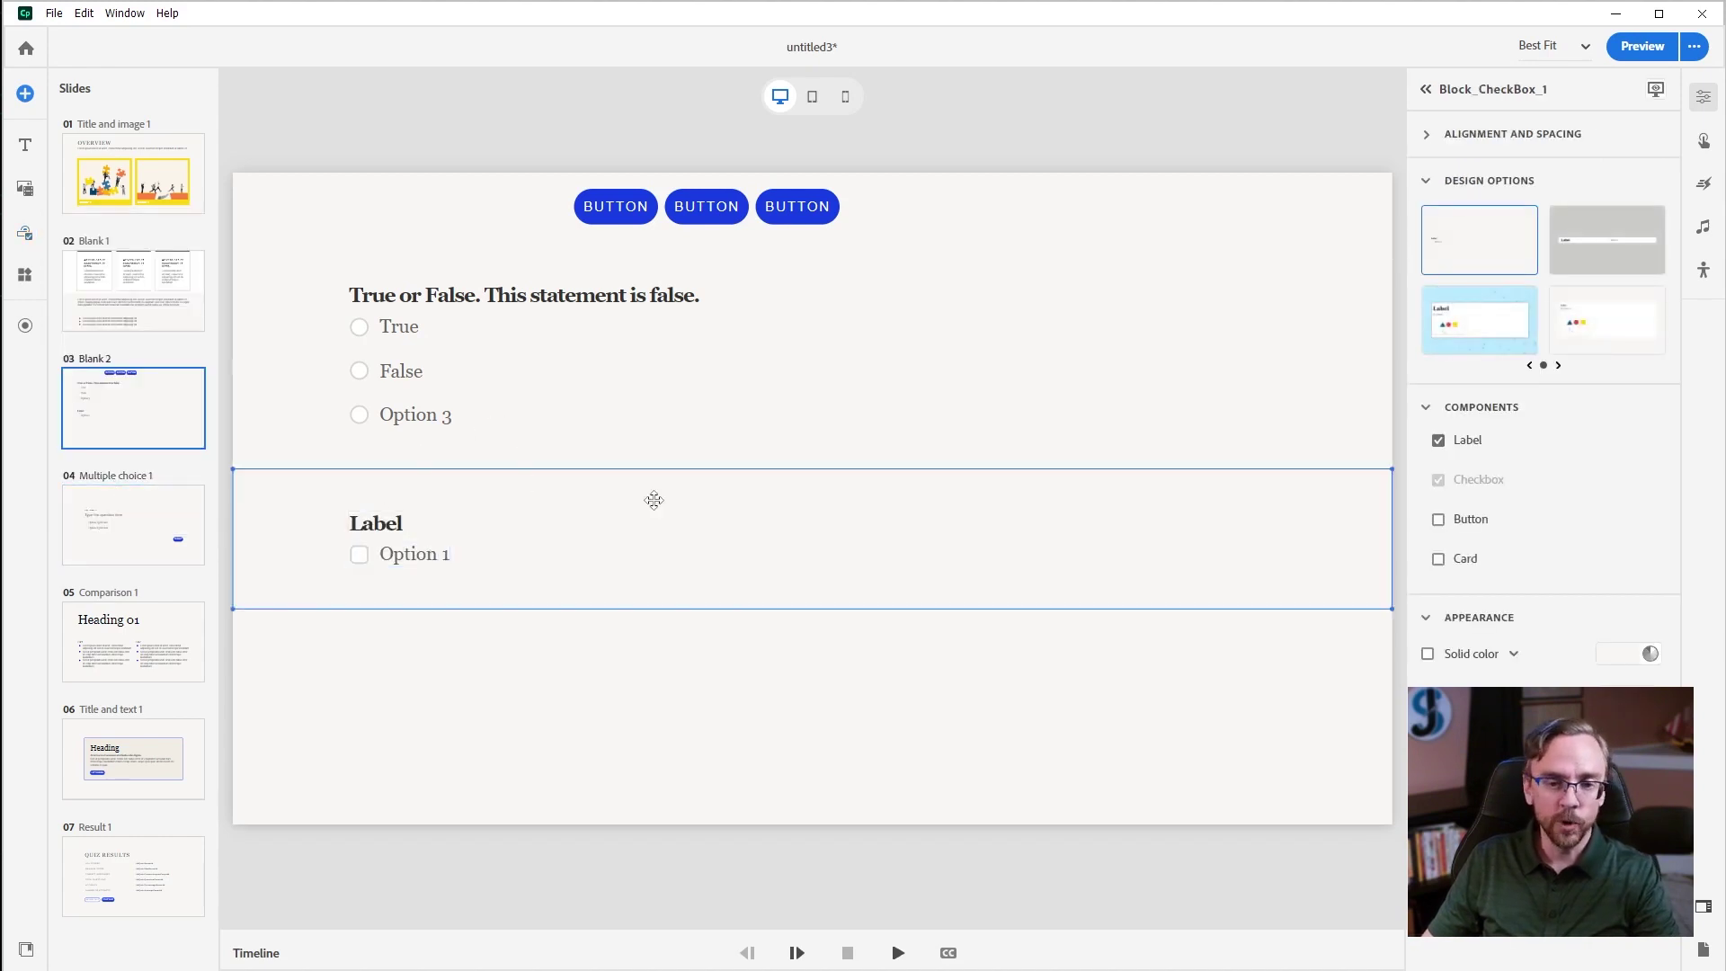
left_click(485, 382)
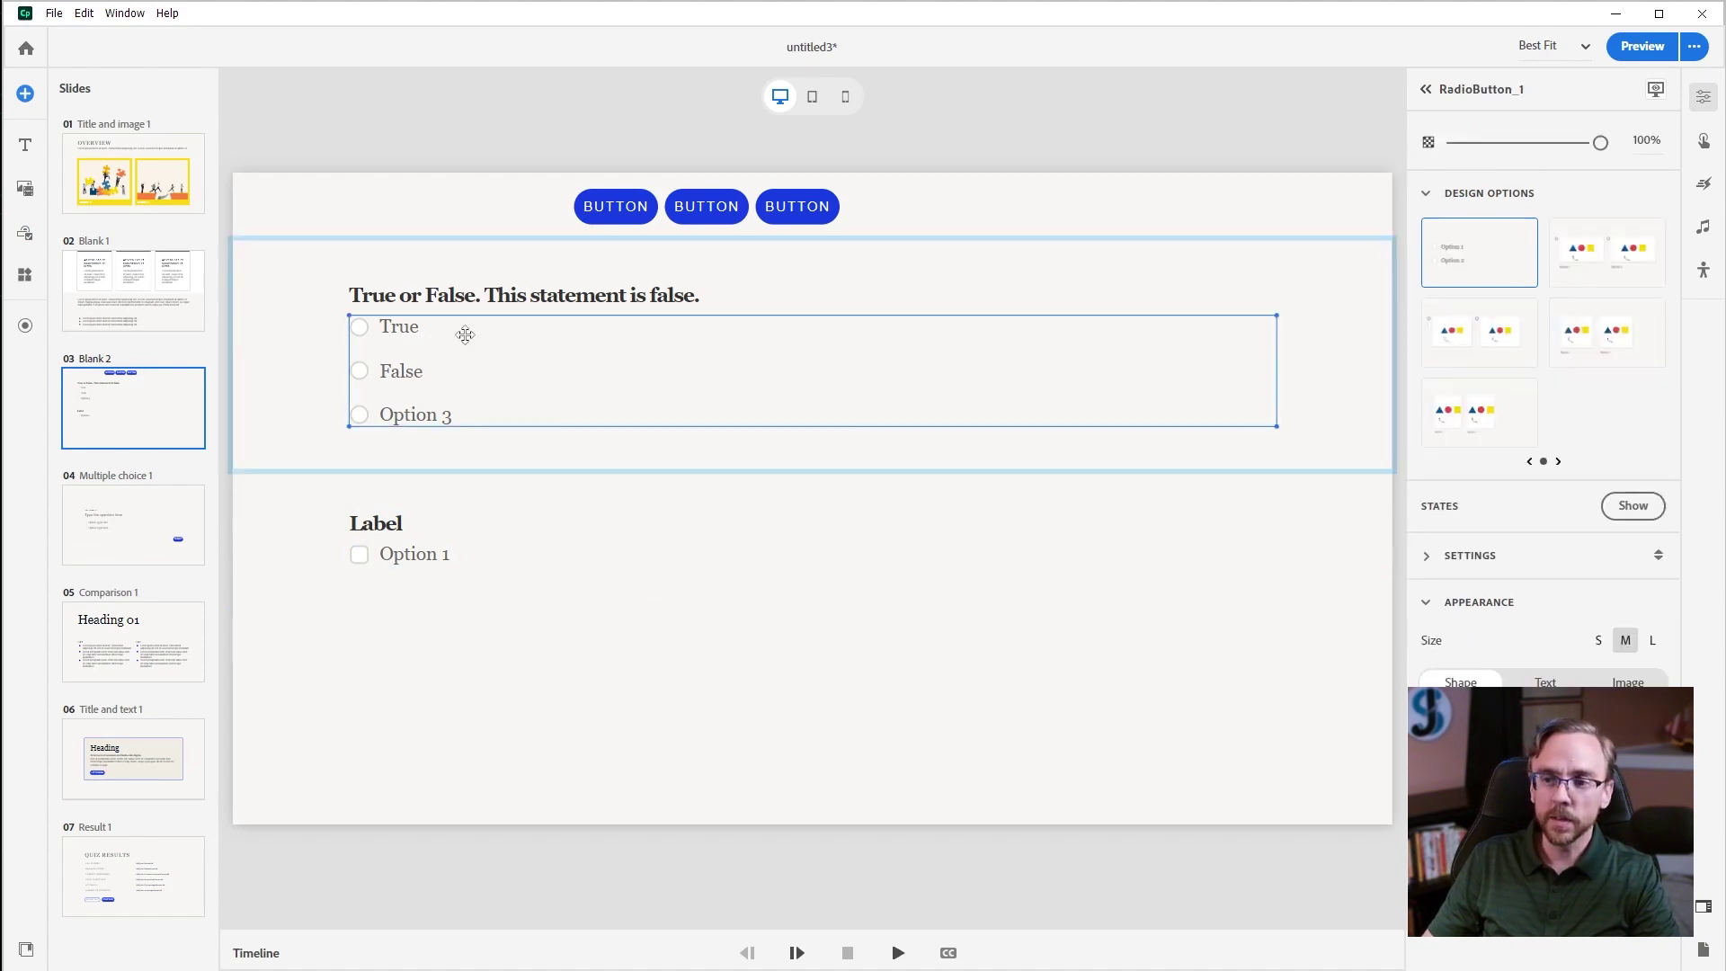
mouse_move(1508, 618)
left_mouse_down()
mouse_move(1589, 620)
mouse_move(1507, 619)
left_mouse_up()
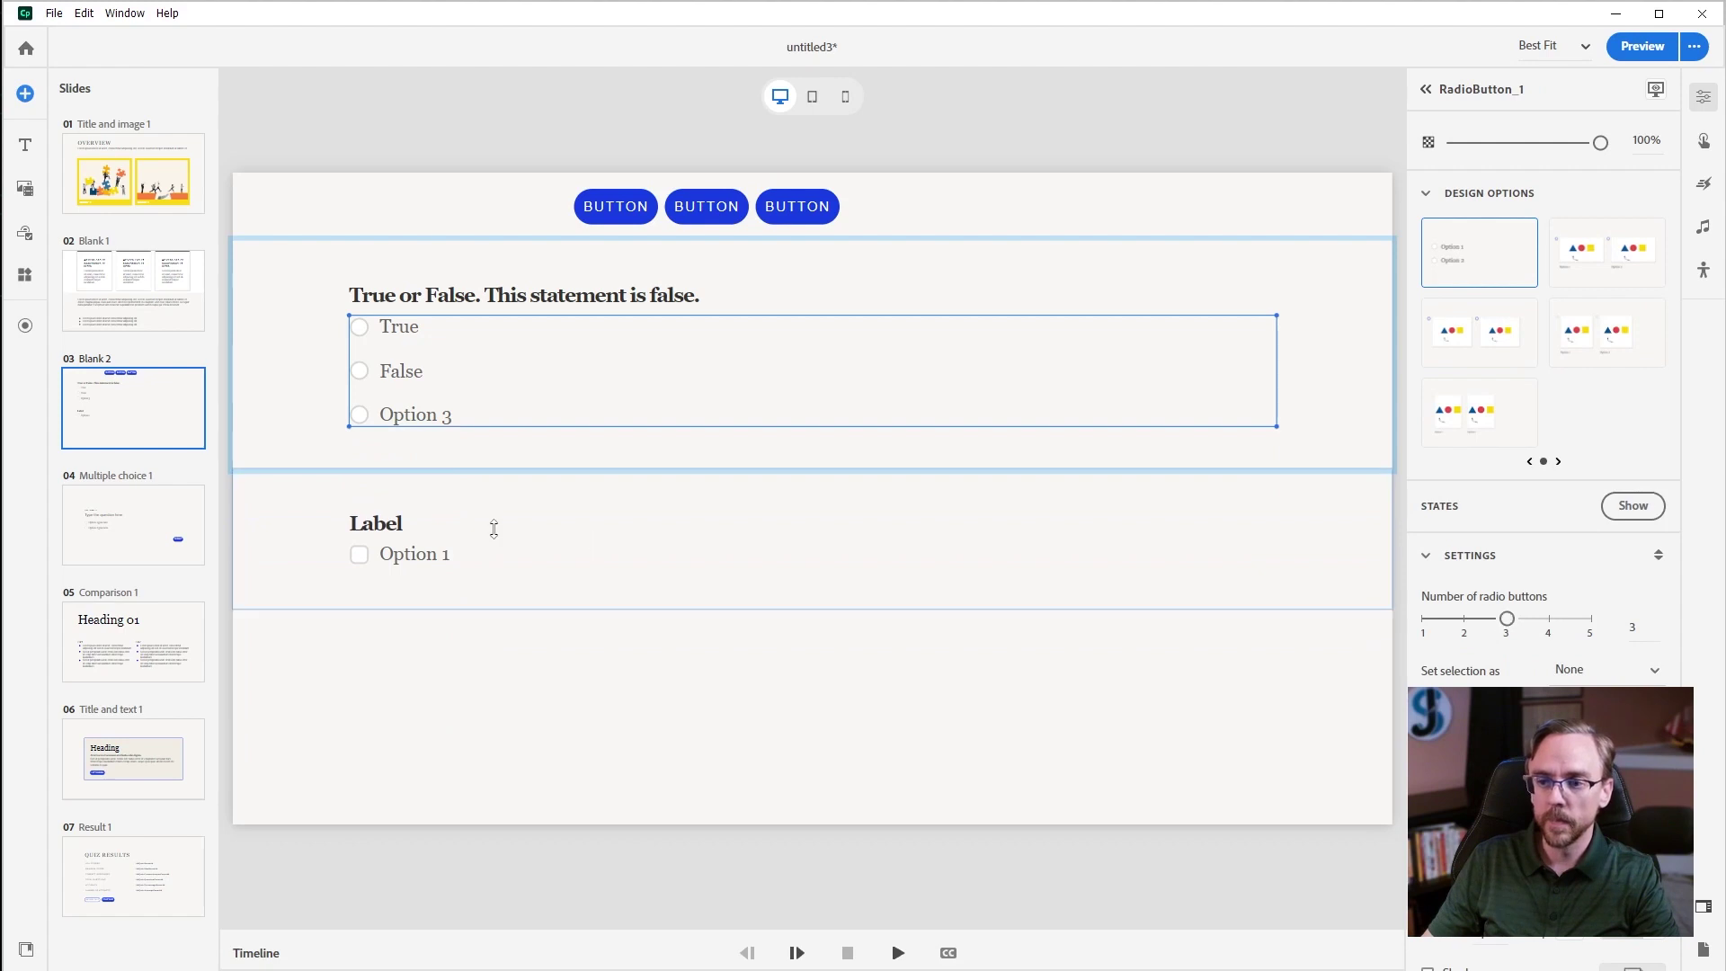
left_click(489, 557)
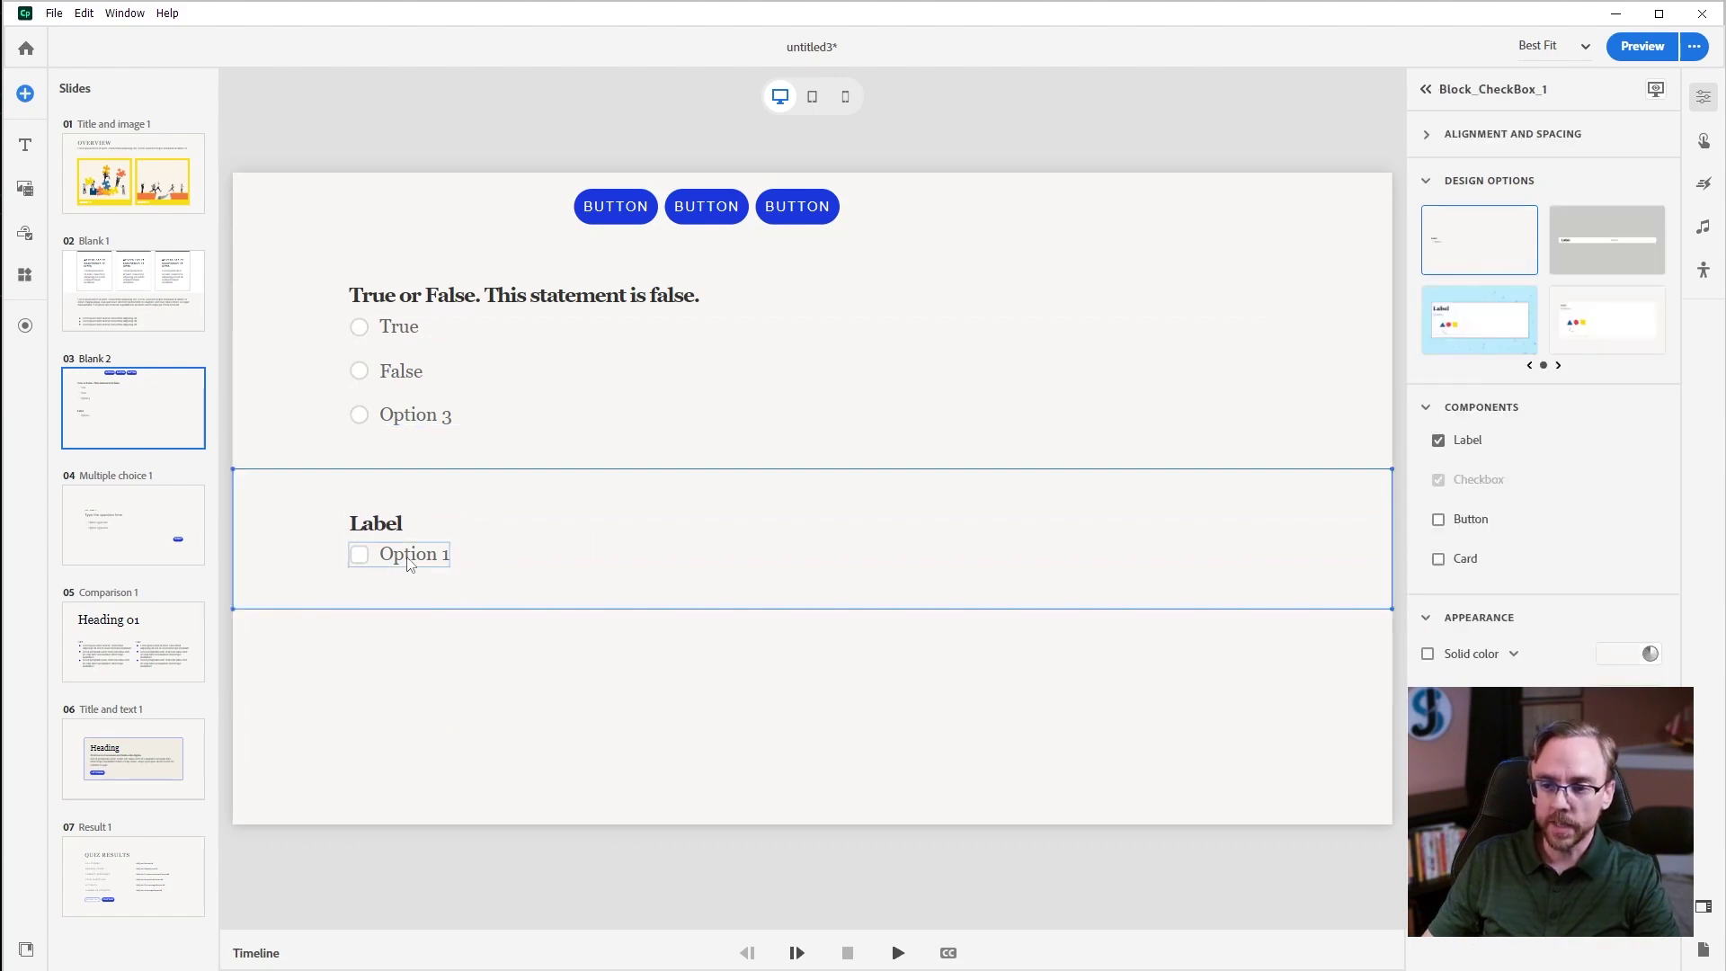
left_click(410, 561)
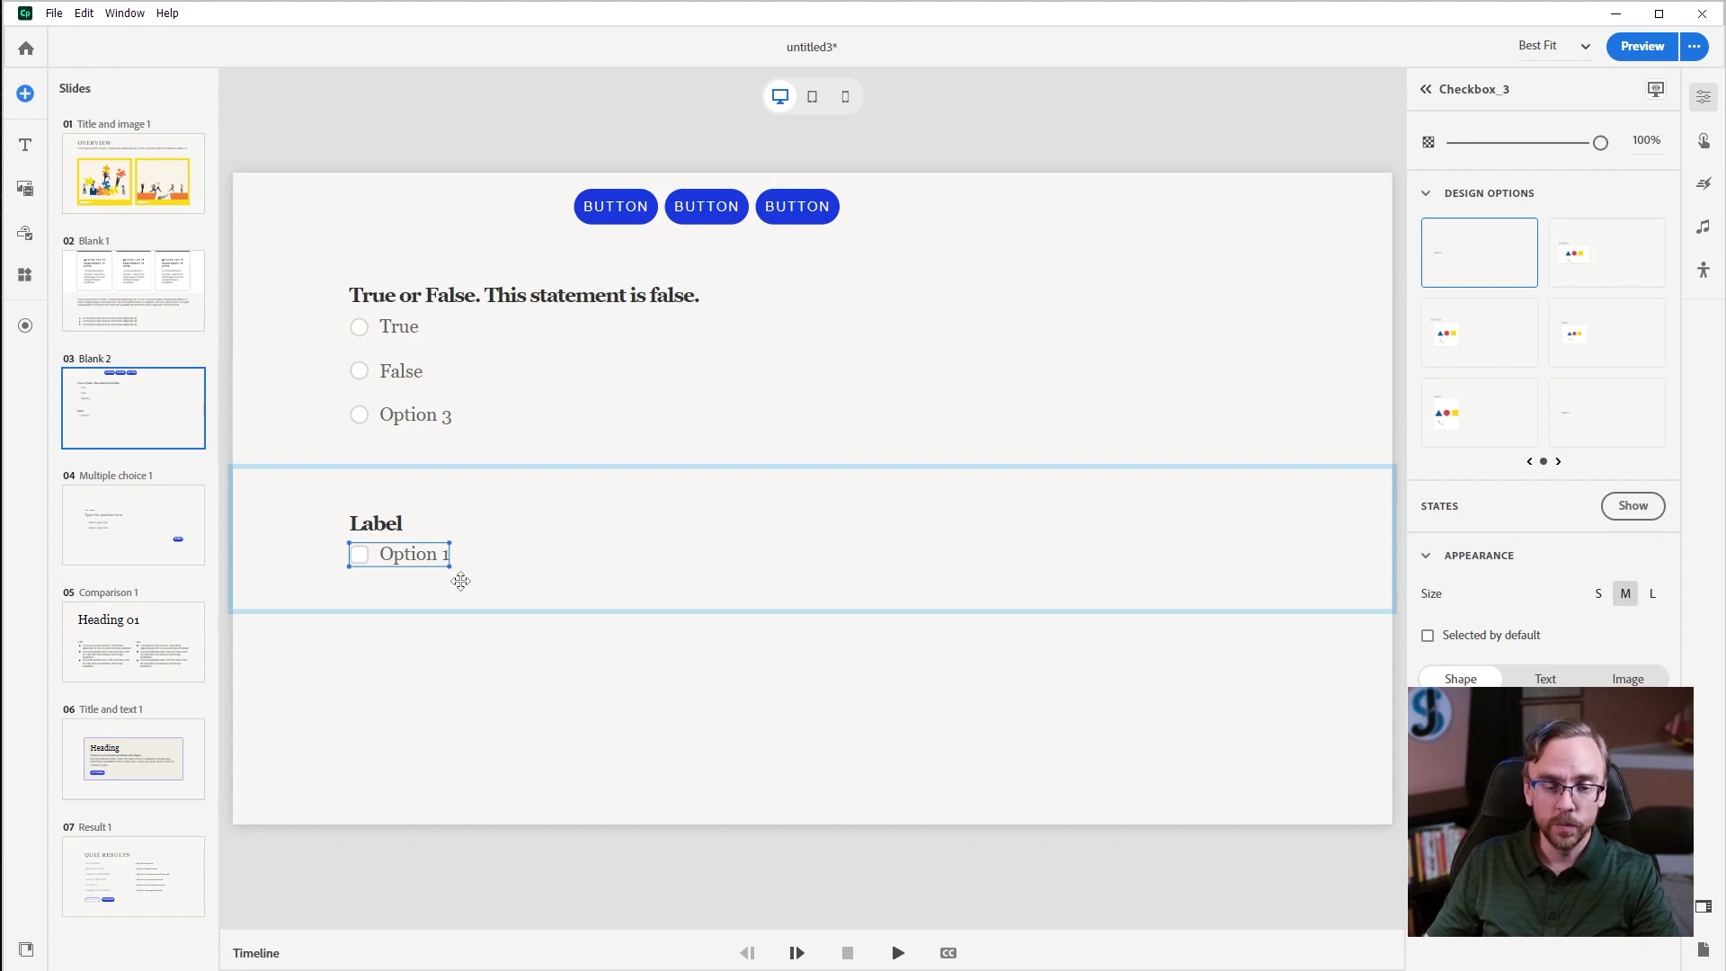
left_click(648, 586)
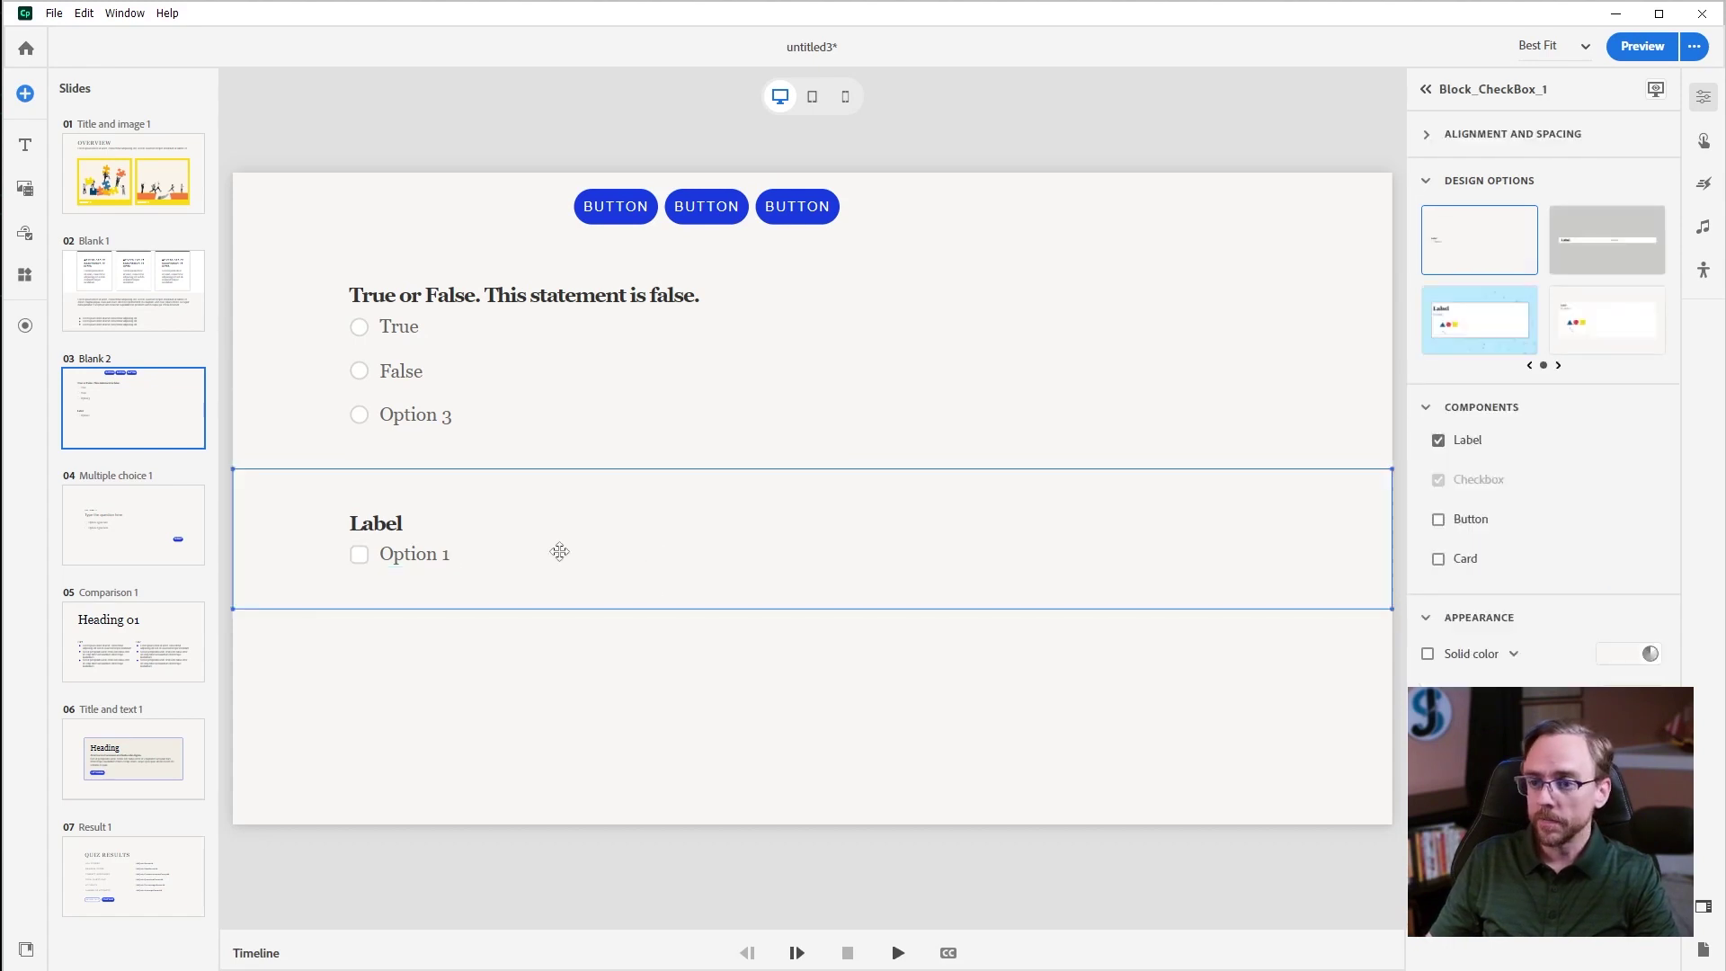
- Shrink the checkbox block and duplicate it twice, removing the Label heading from the copies
left_click_drag(834, 608, 834, 533)
right_click(824, 504)
left_click(874, 607)
left_click(1437, 441)
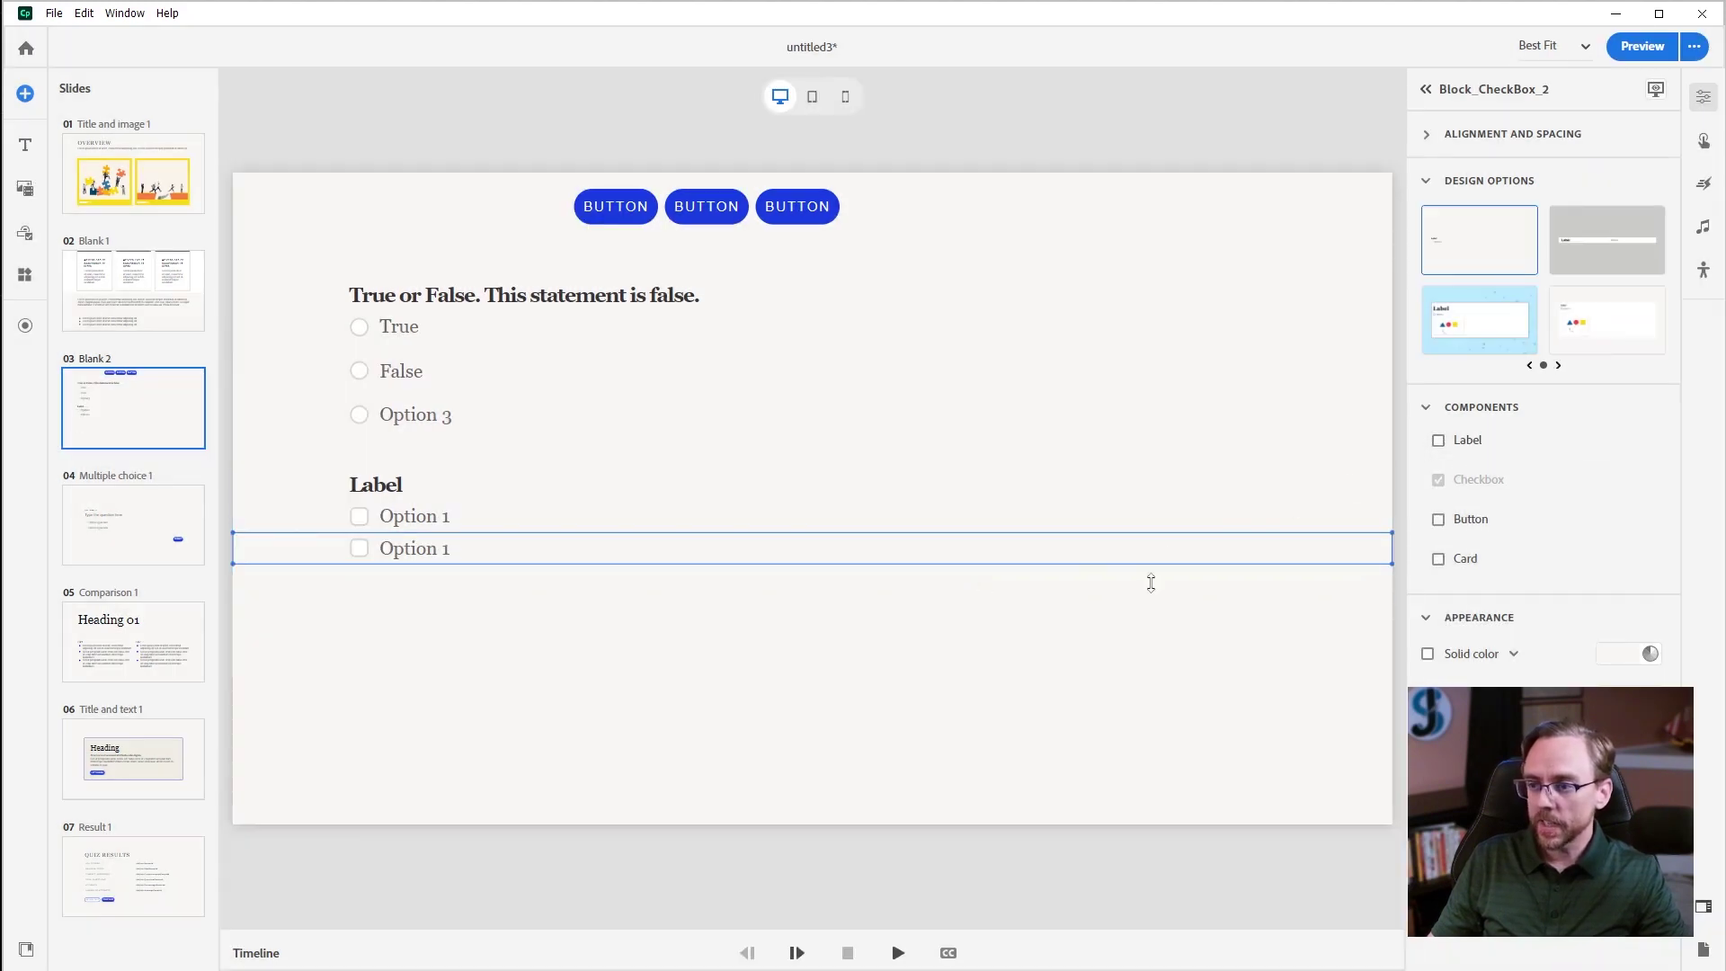
right_click(1219, 550)
left_click(1245, 646)
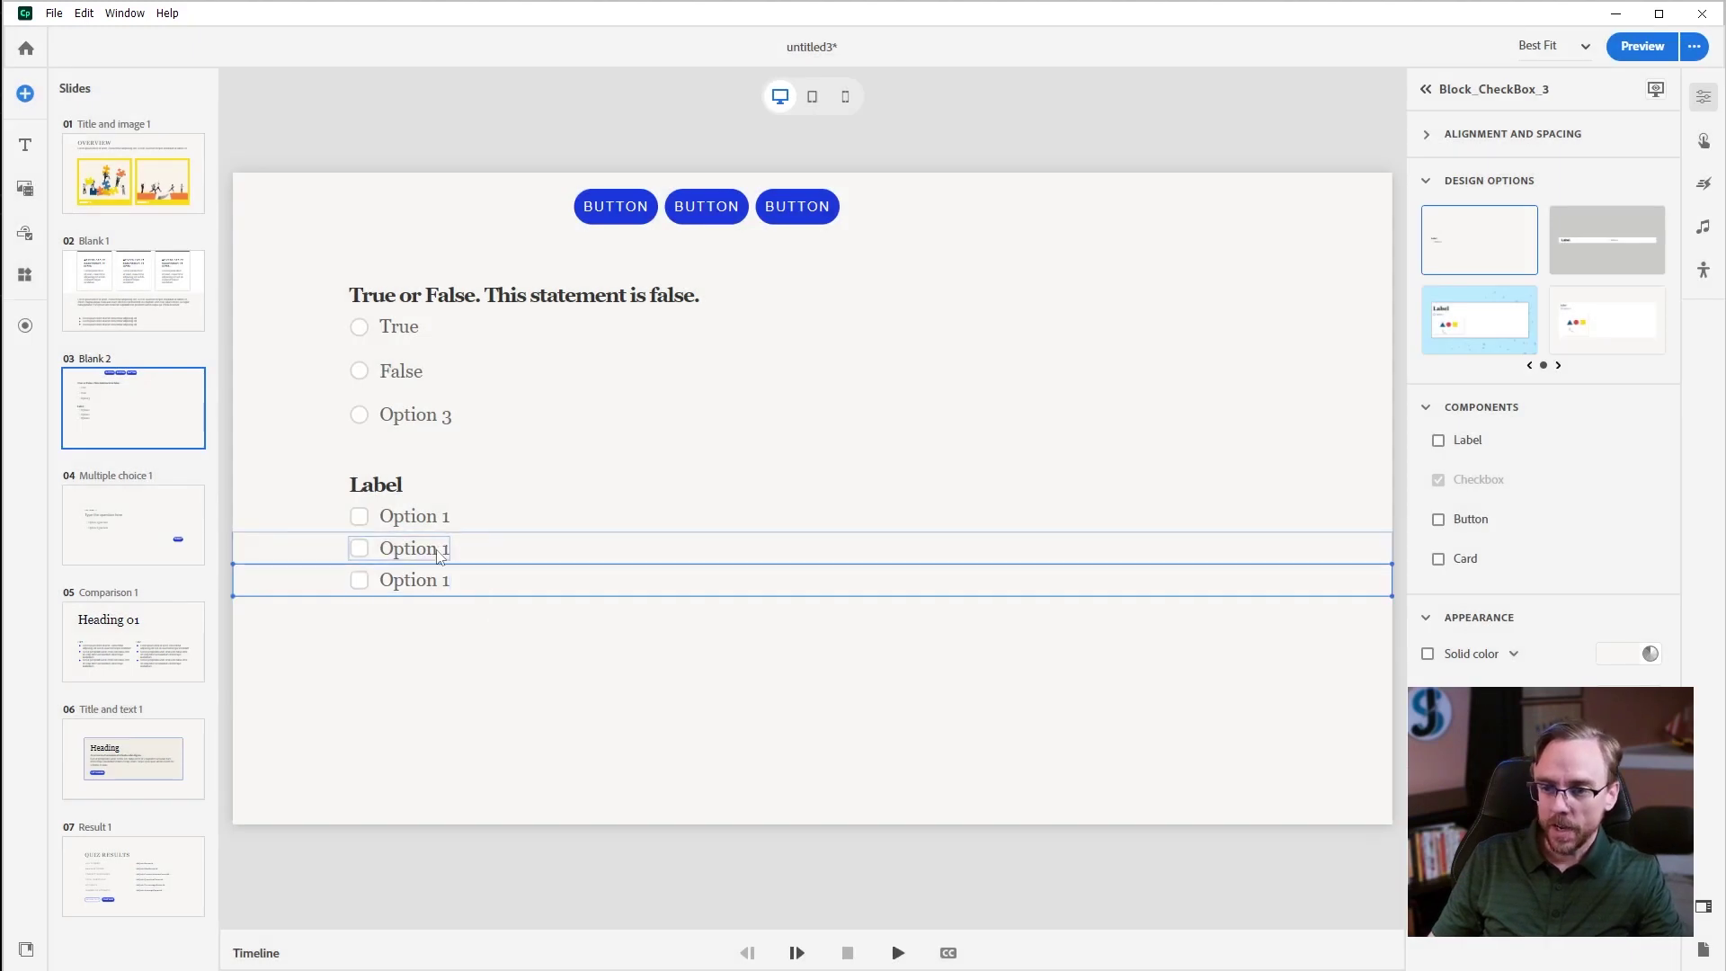
- Relabel the copied checkboxes Option 2 and Option 3, then preview the project
double_click(443, 552)
left_click(442, 552)
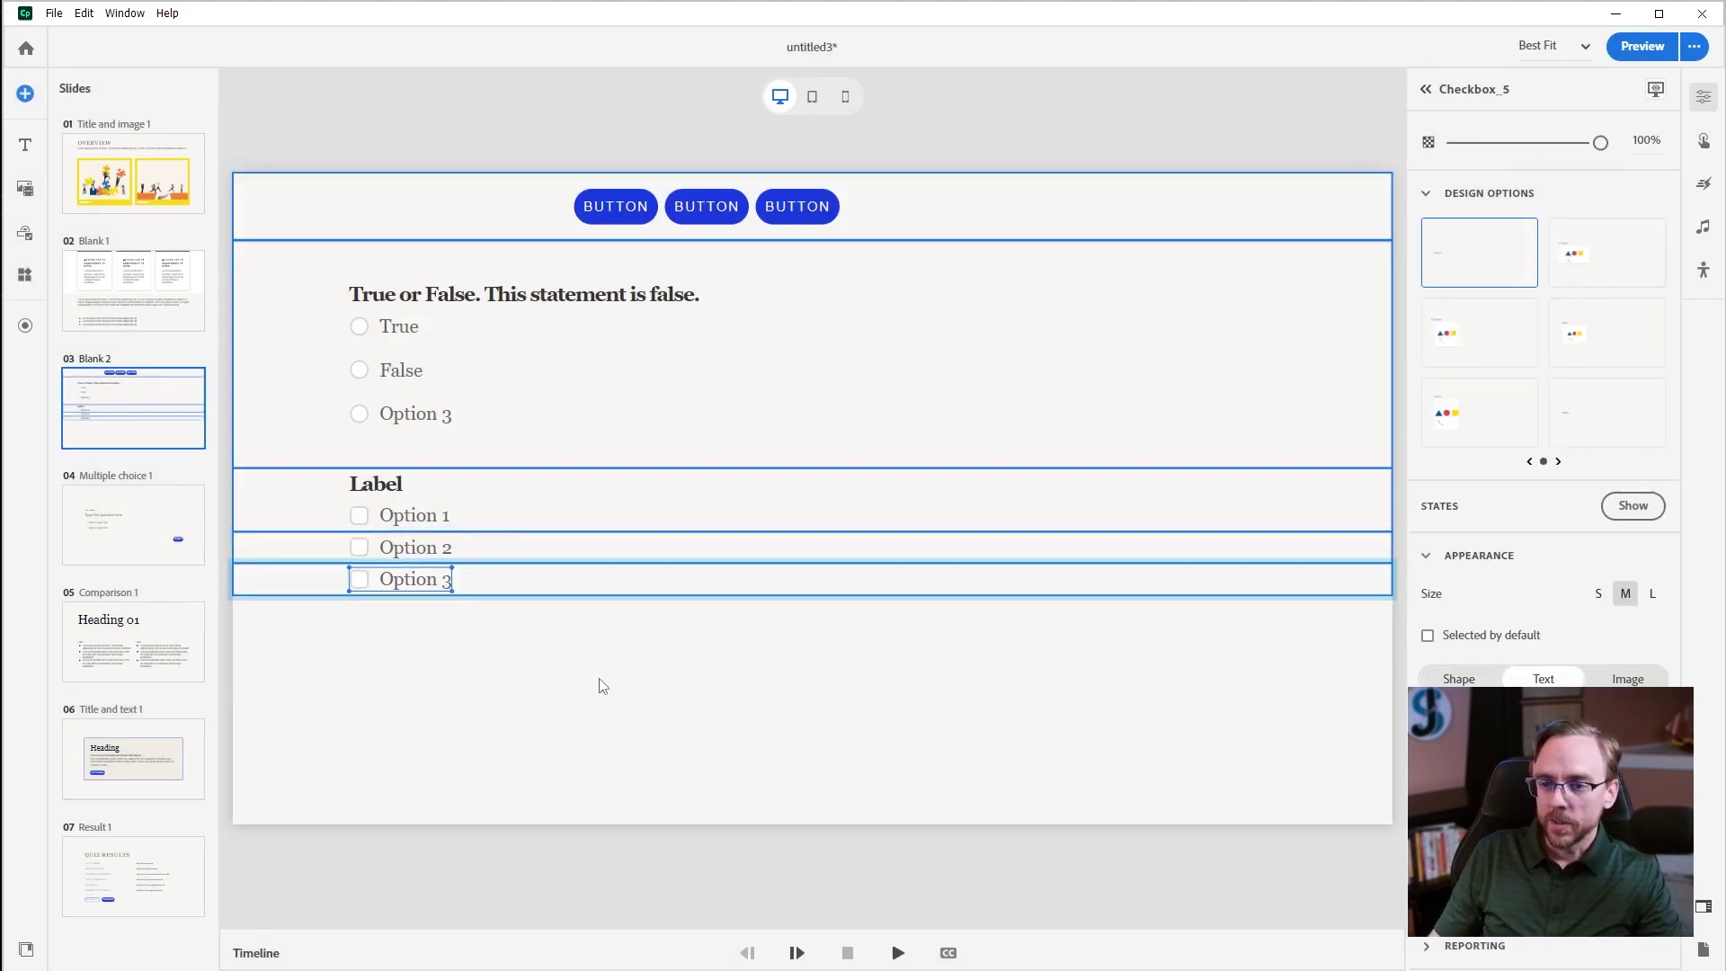
left_click(542, 673)
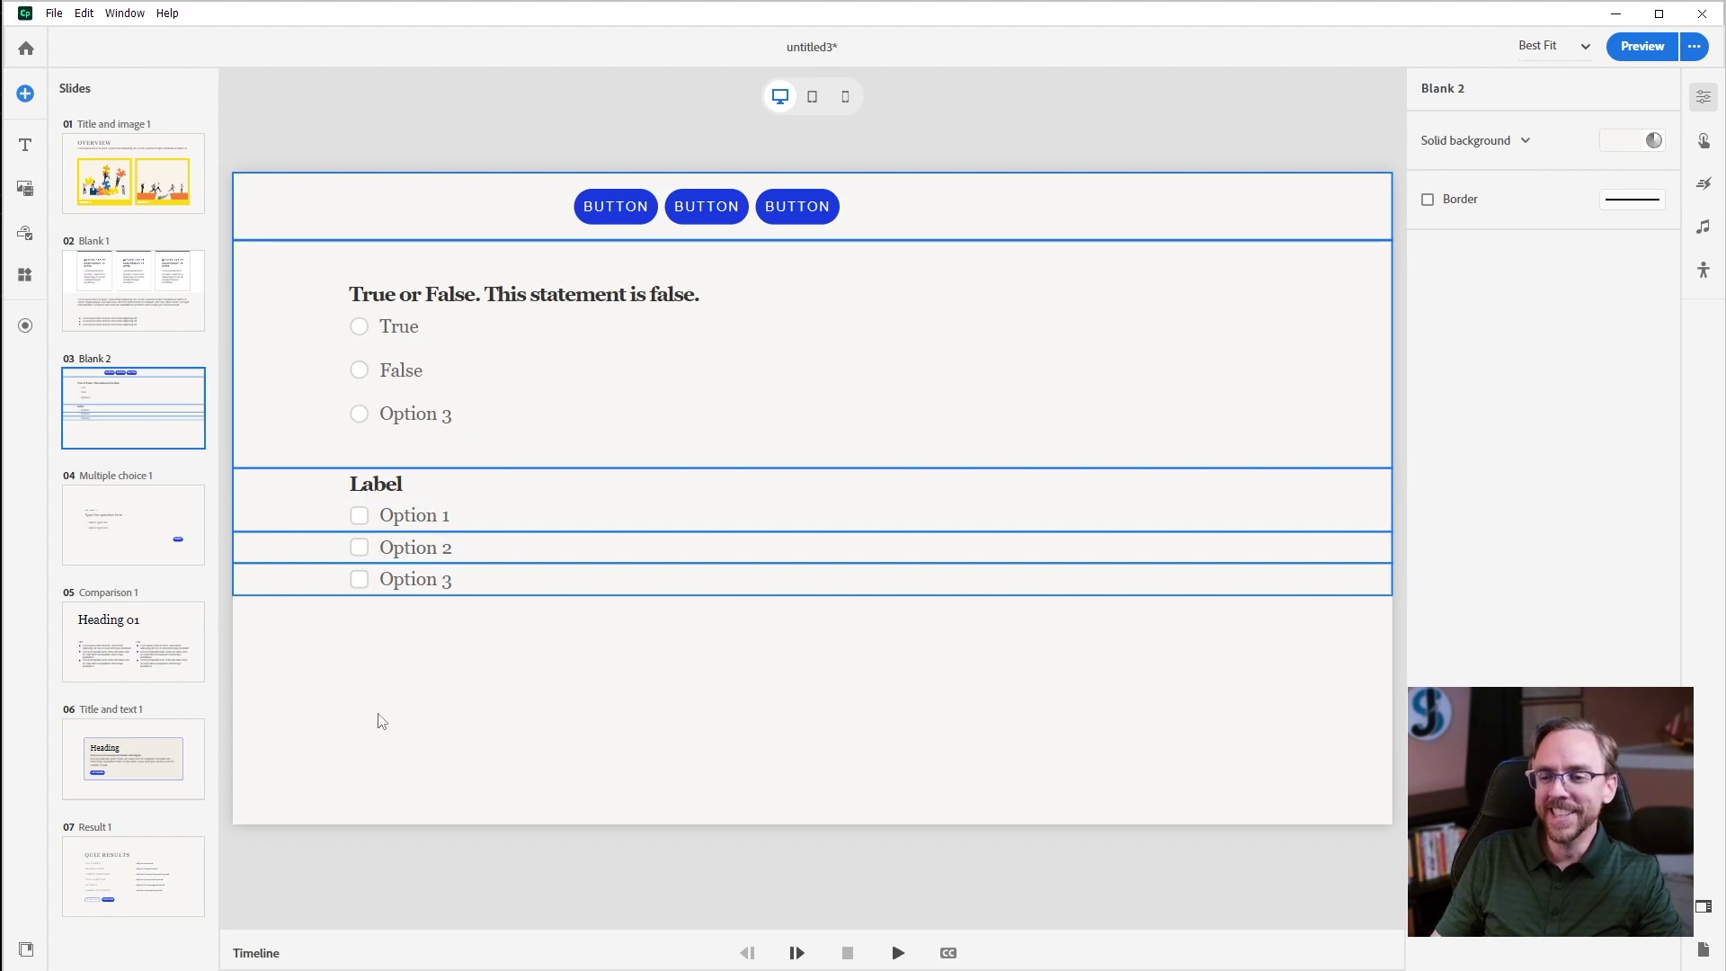
left_click(445, 580)
left_click(437, 683)
left_click(1642, 53)
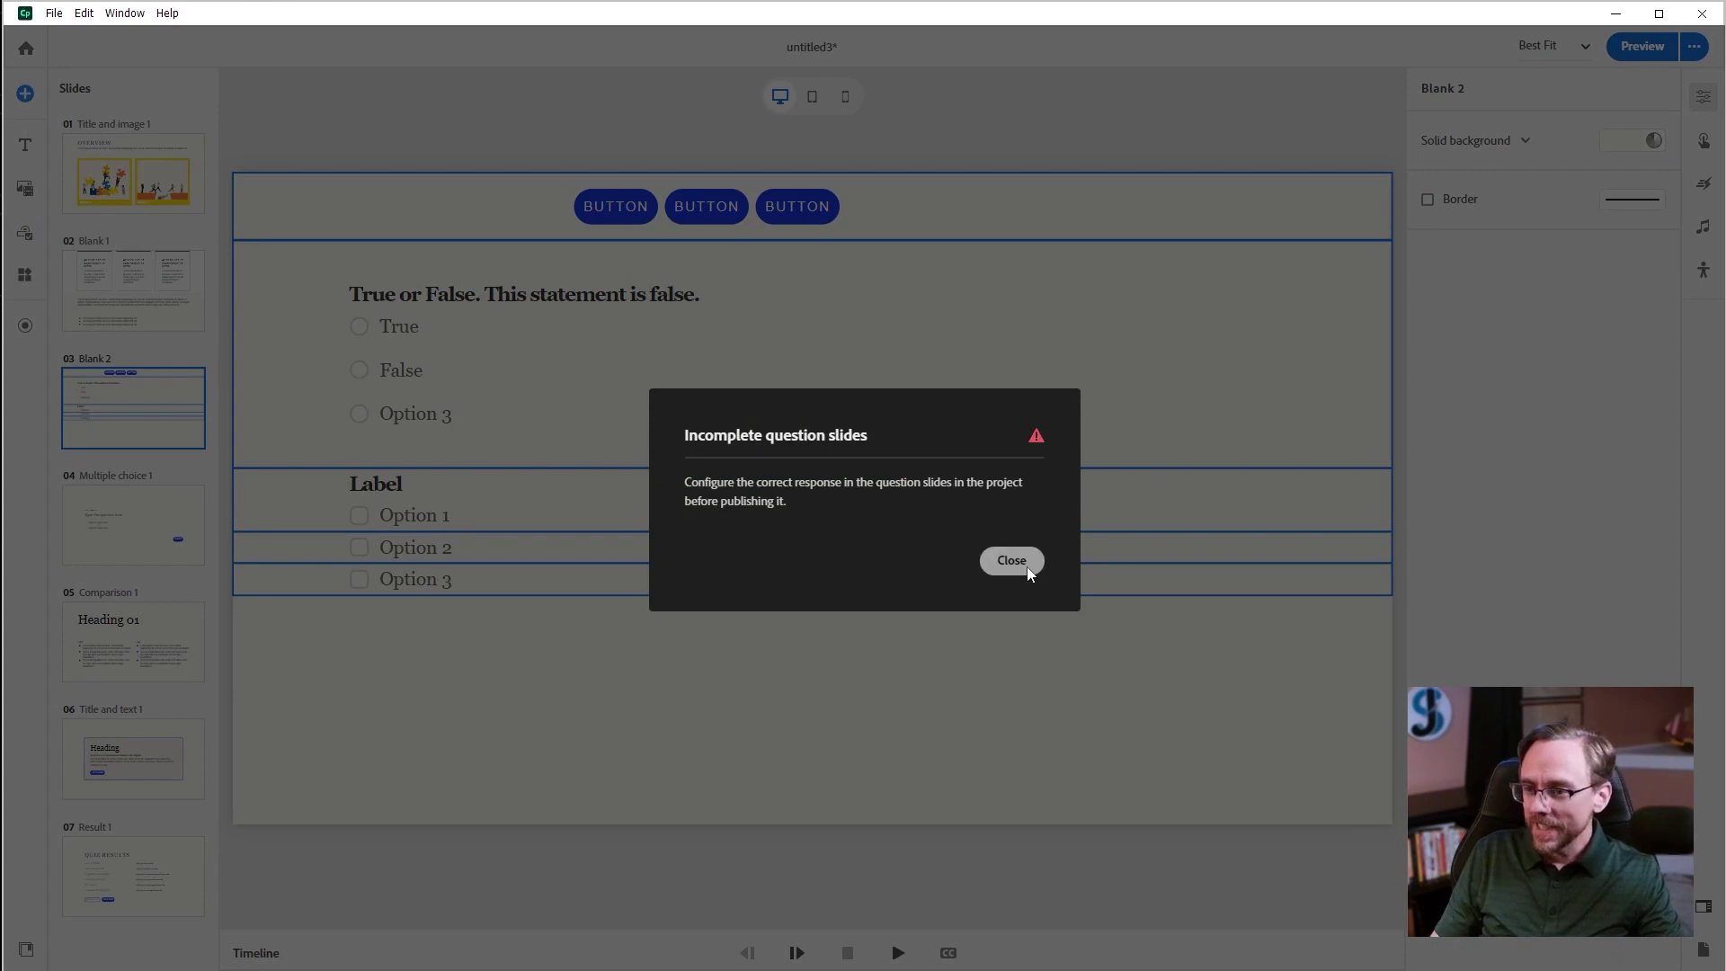
- Dismiss the incomplete question warning and bring up the multiple-choice question's settings
left_click(1010, 560)
left_click(435, 480)
left_click(425, 521)
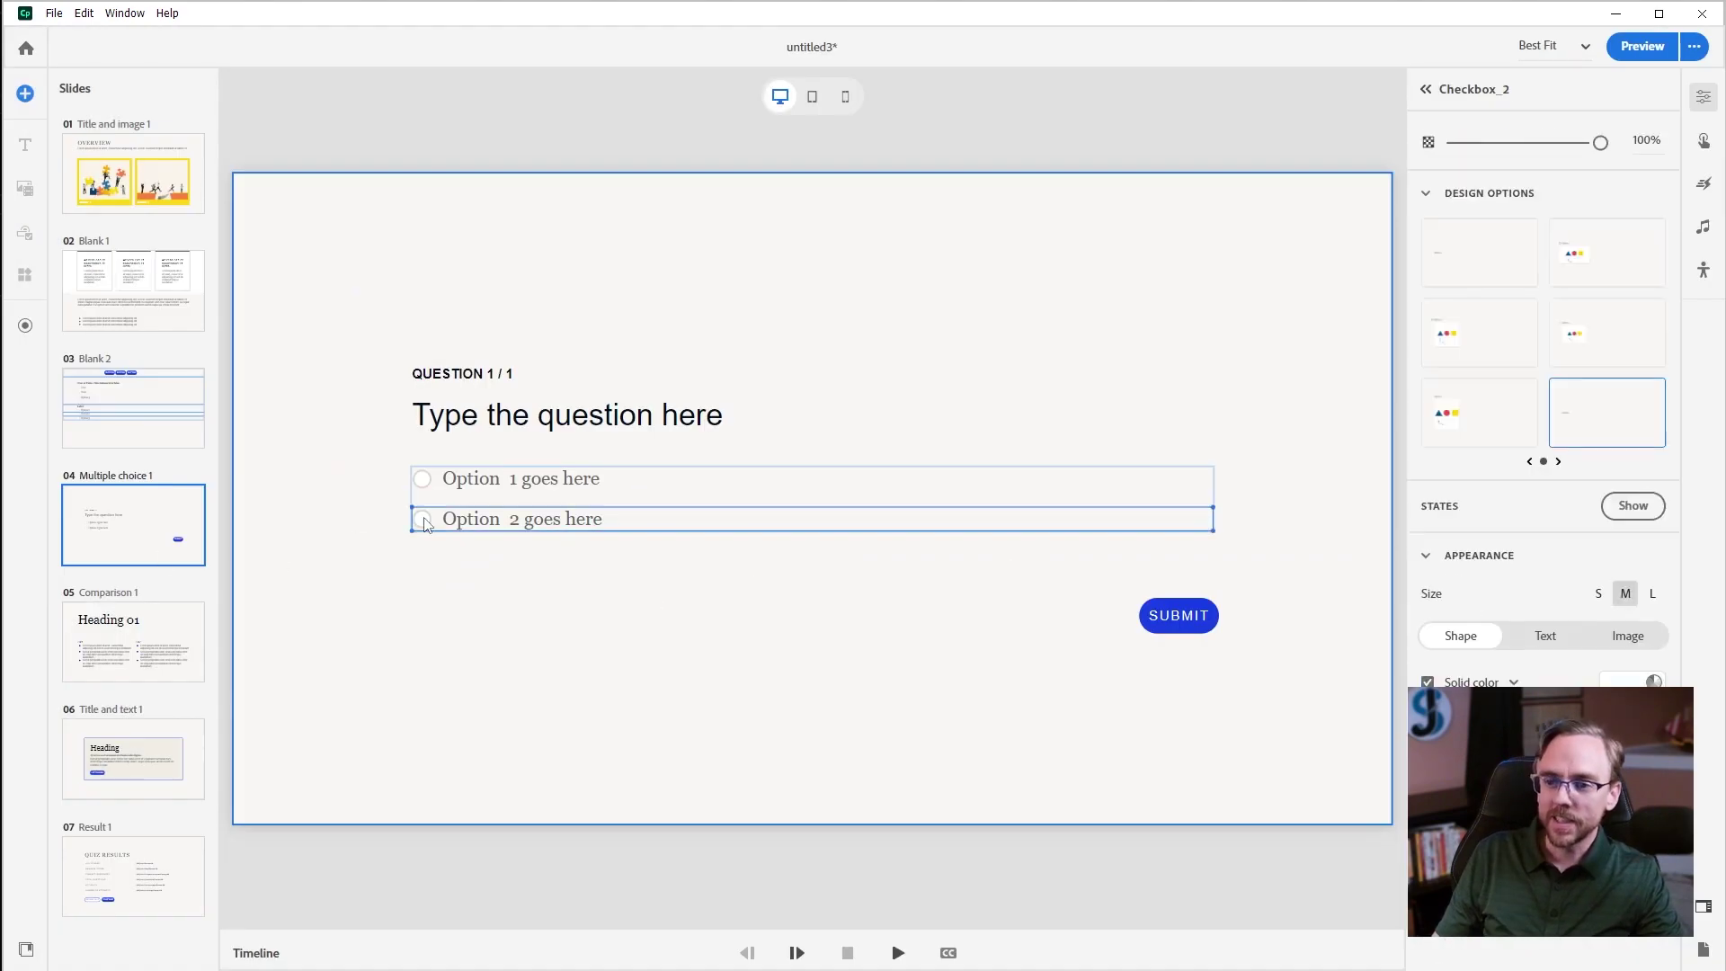
left_click(425, 482)
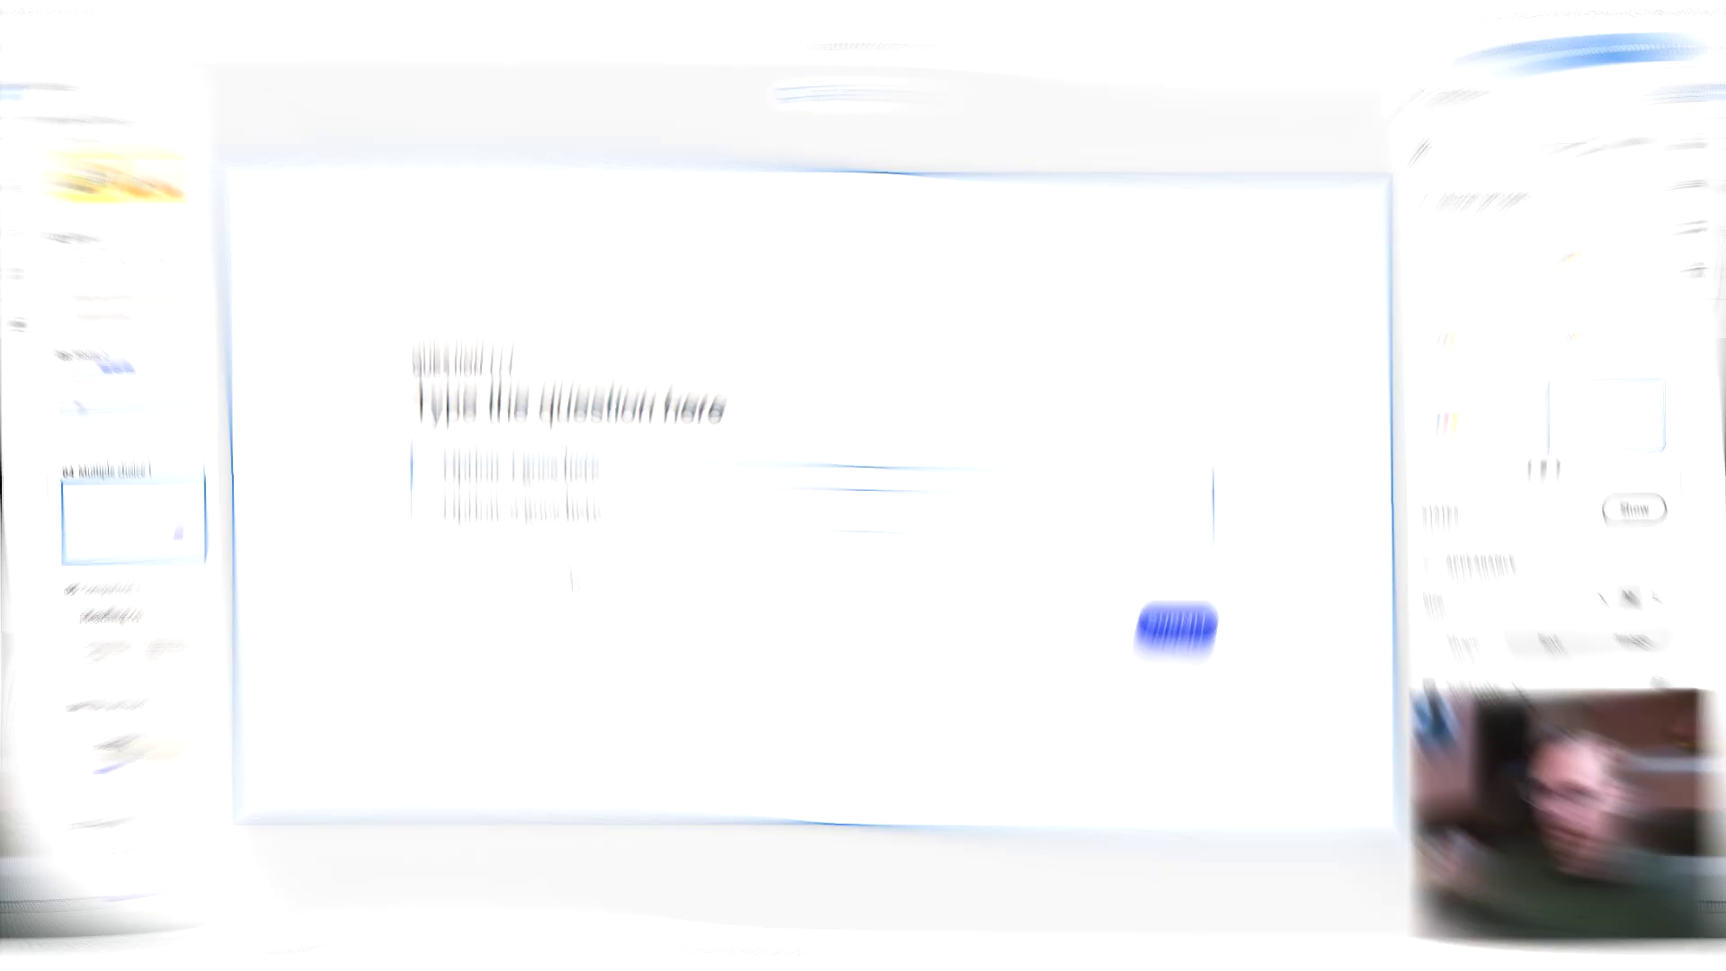
left_click(1019, 305)
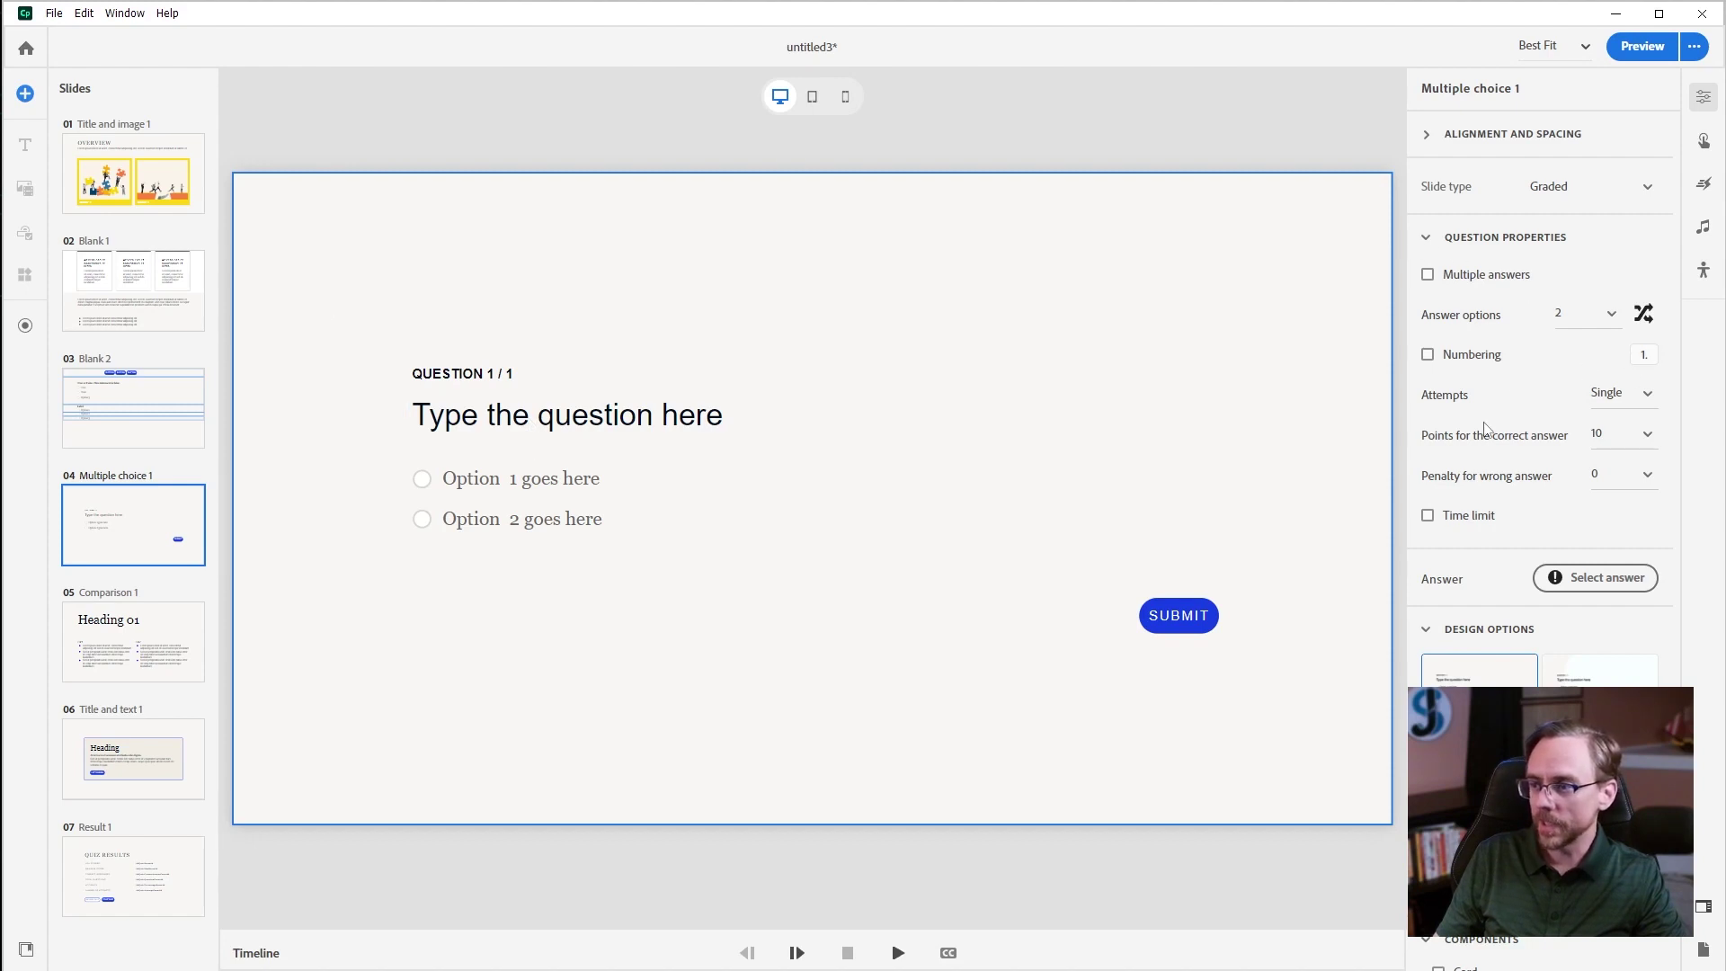
- Set Option 2 as the correct answer, replacing the initially chosen Option 1
left_click(1606, 581)
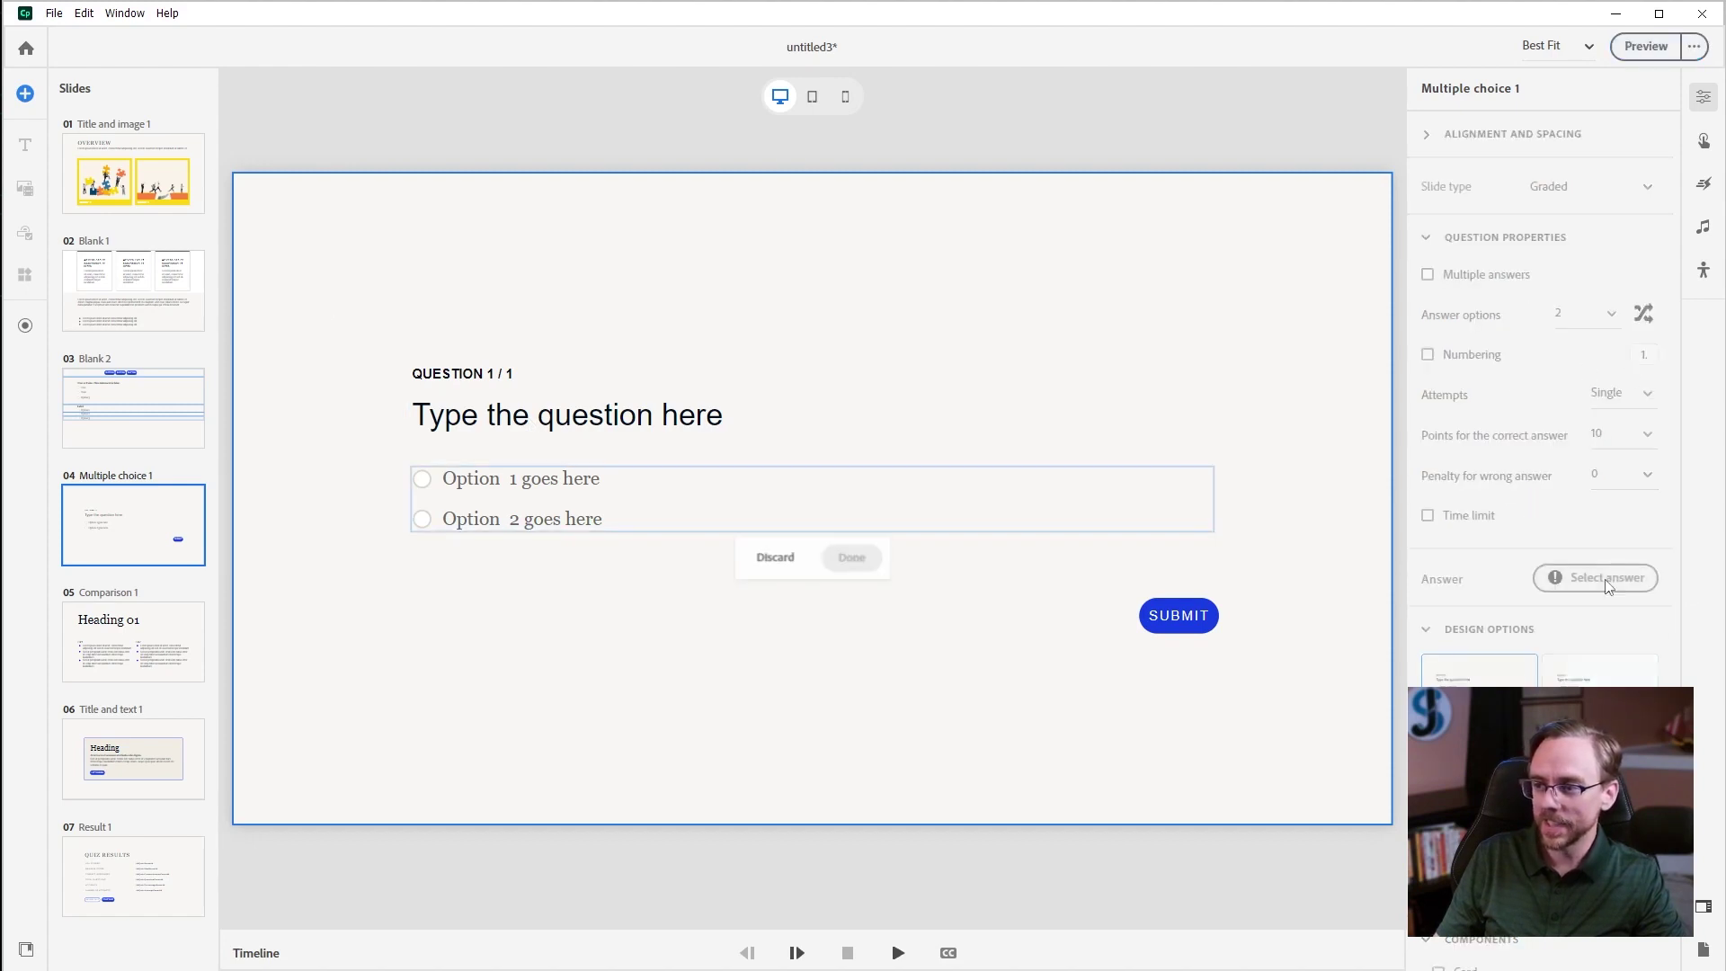
left_click(423, 480)
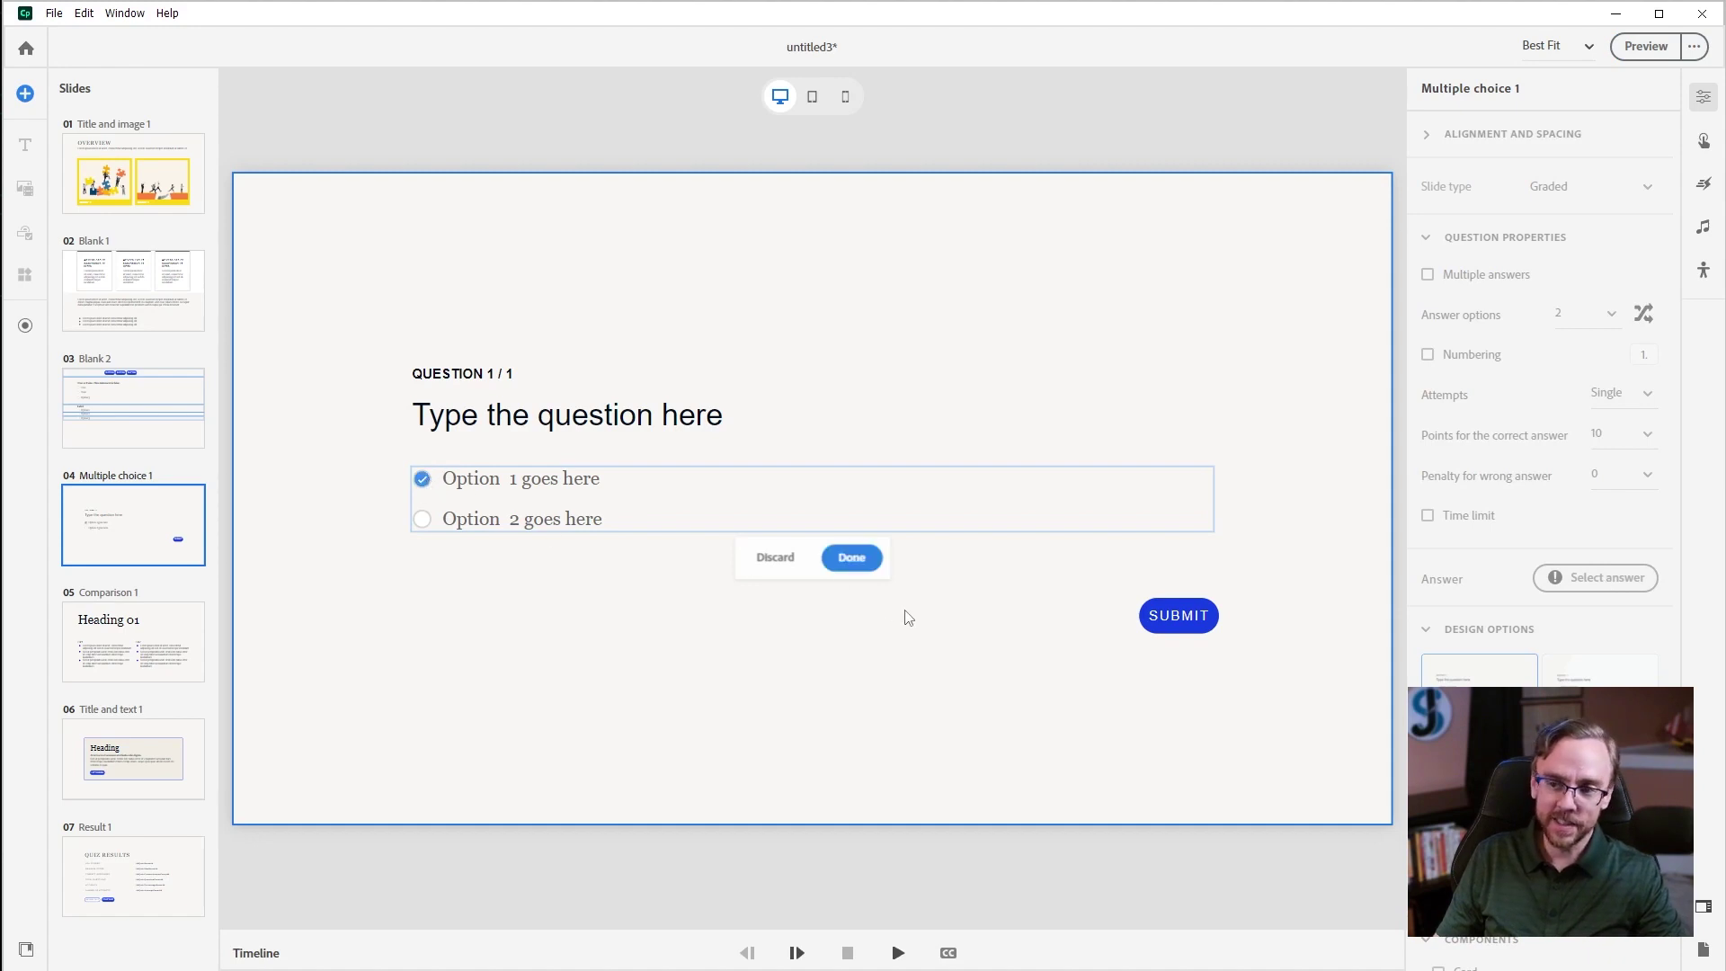
left_click(849, 559)
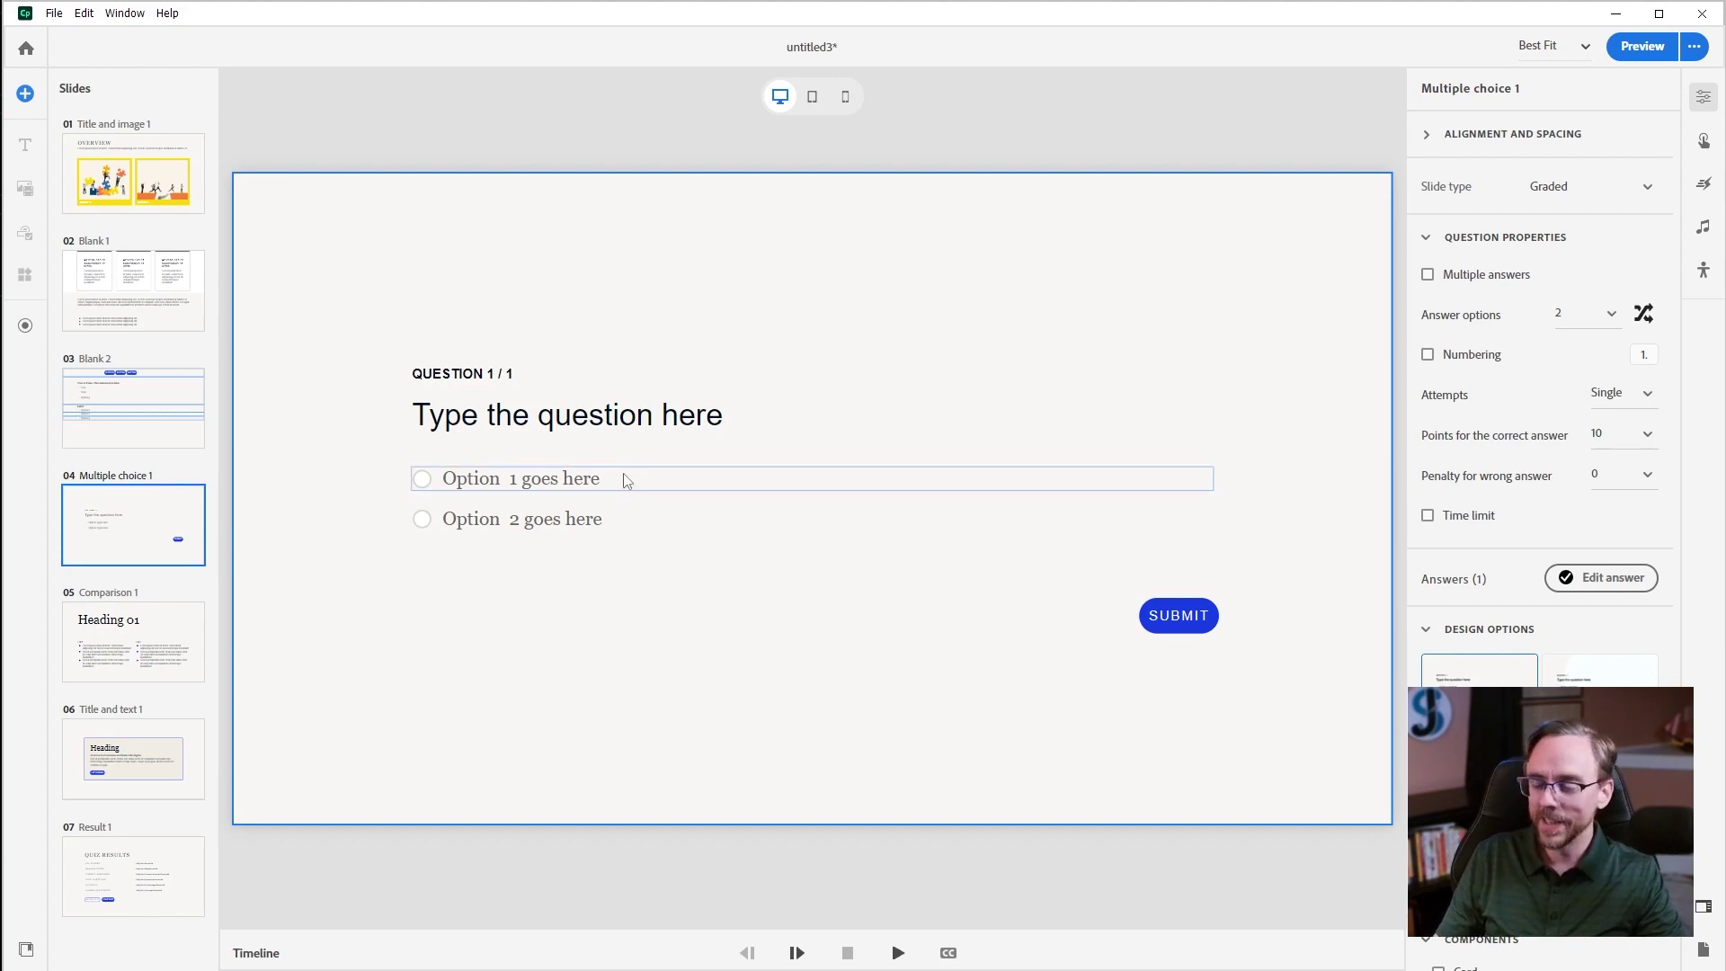
left_click(1599, 578)
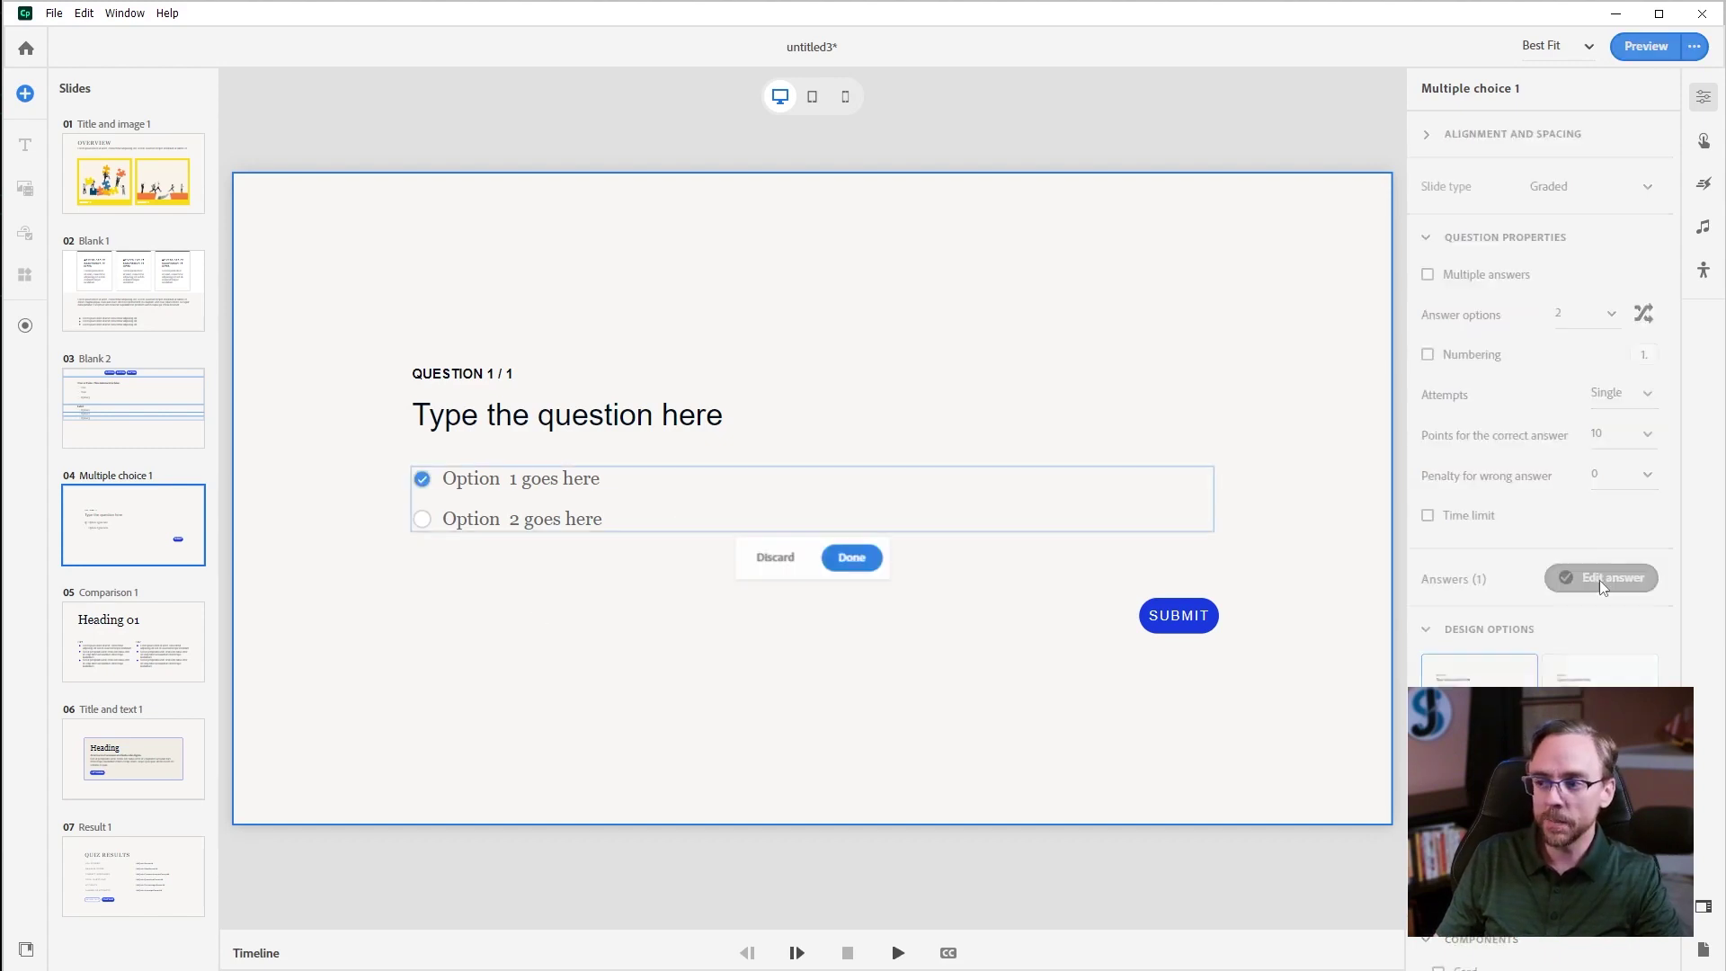
left_click(423, 520)
left_click(851, 559)
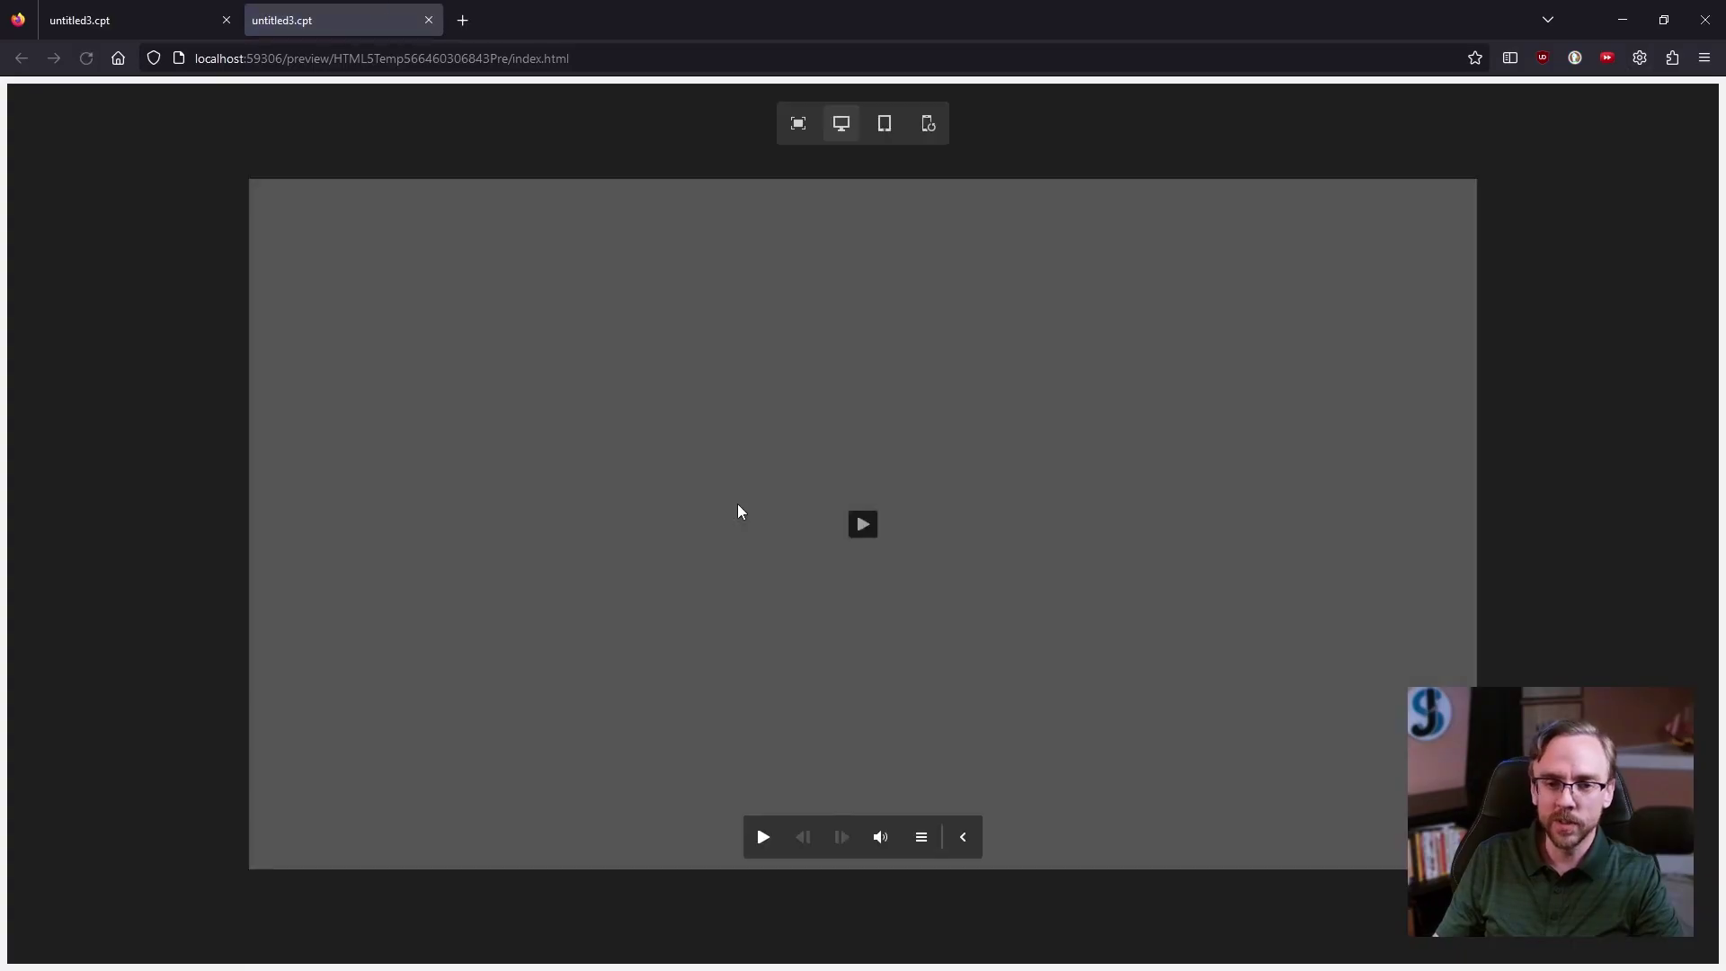
- Play the preview and switch the True/False answer between True and False
left_click(862, 523)
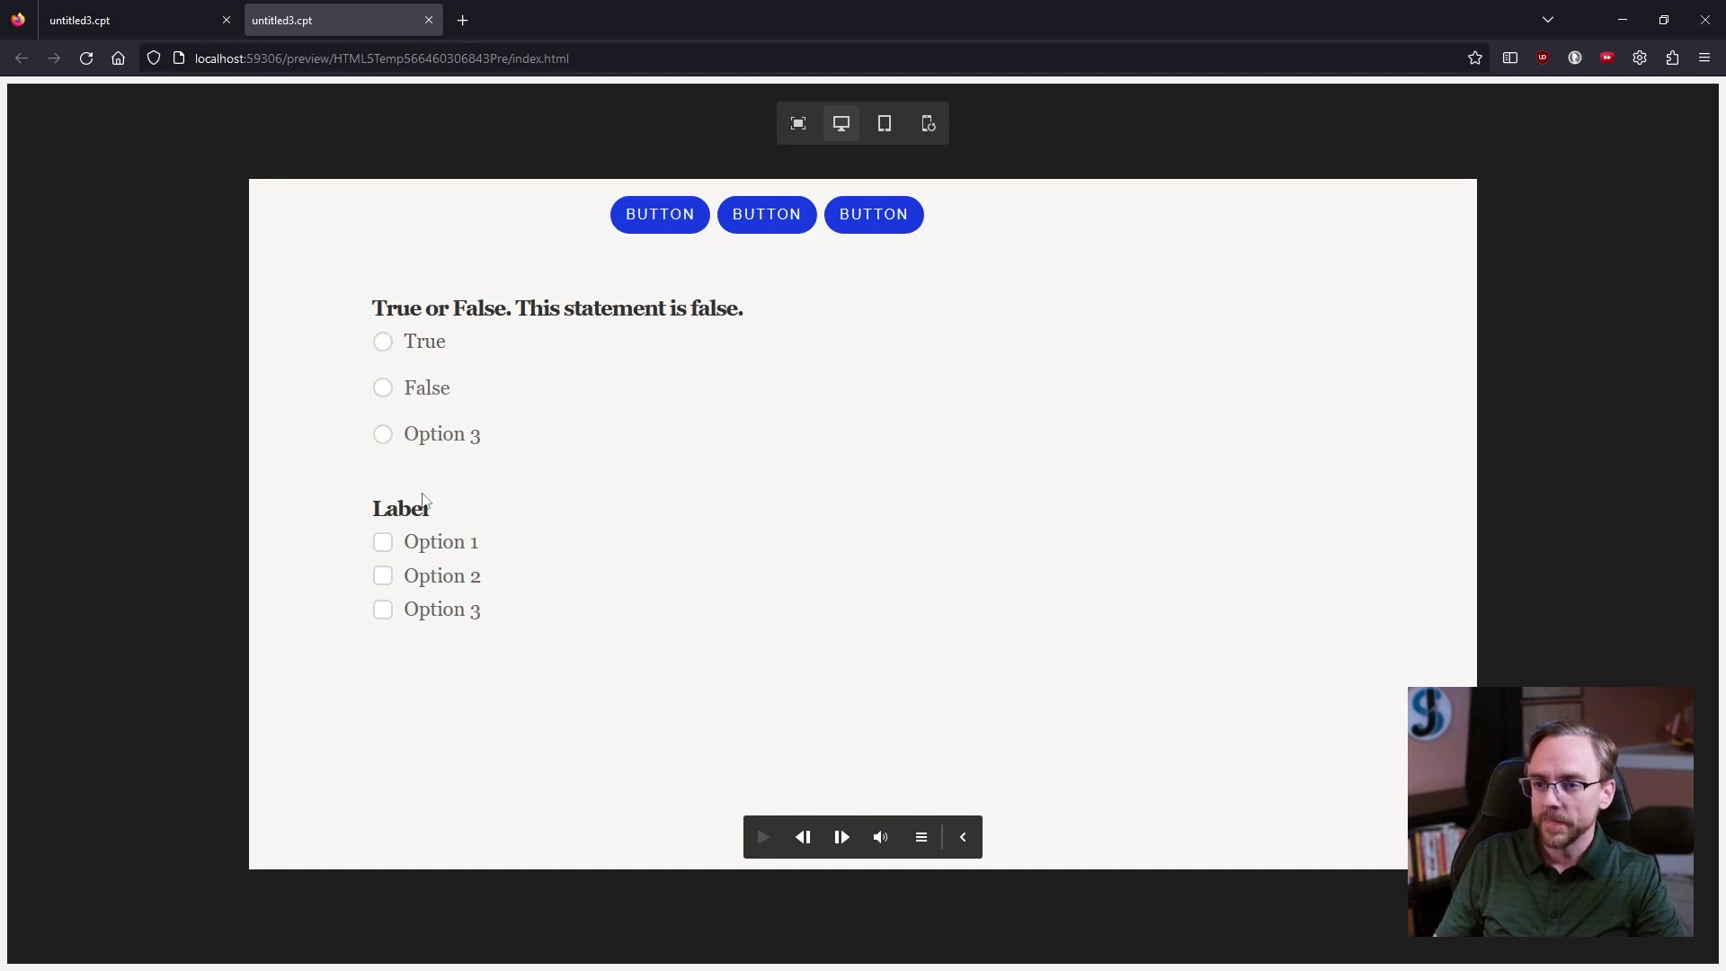
left_click(384, 346)
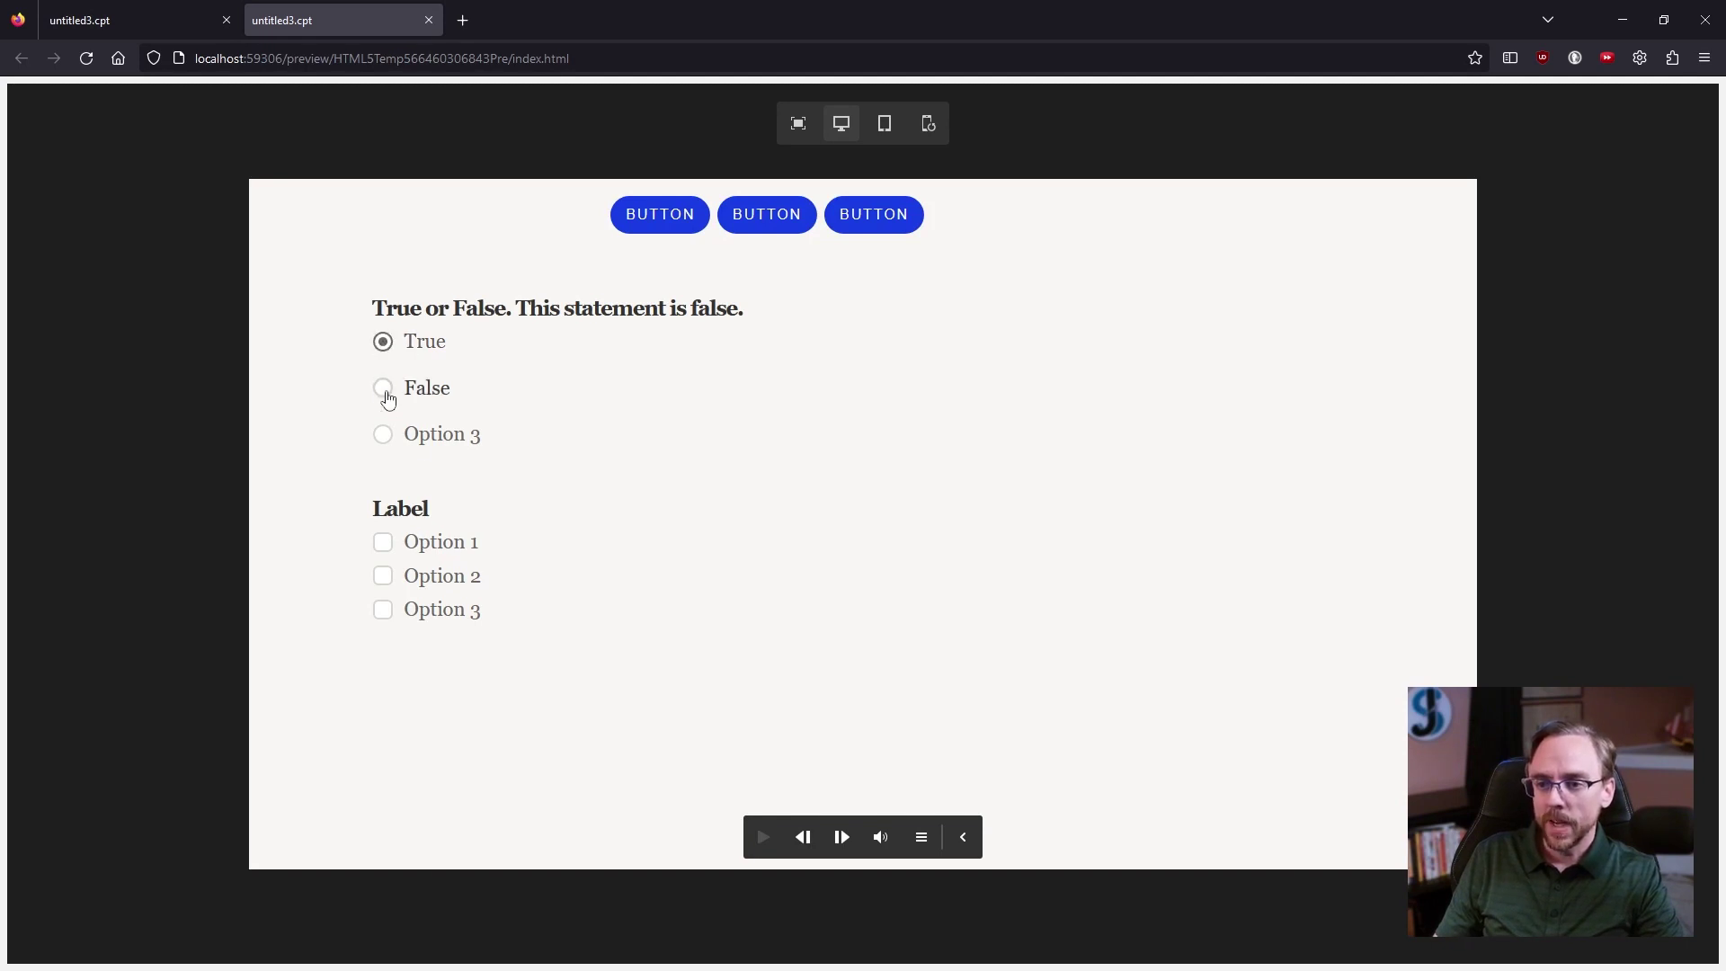
left_click(384, 389)
left_click(383, 342)
- Tick and untick the Option 1, 2 and 3 checkboxes to confirm they respond
left_click(383, 542)
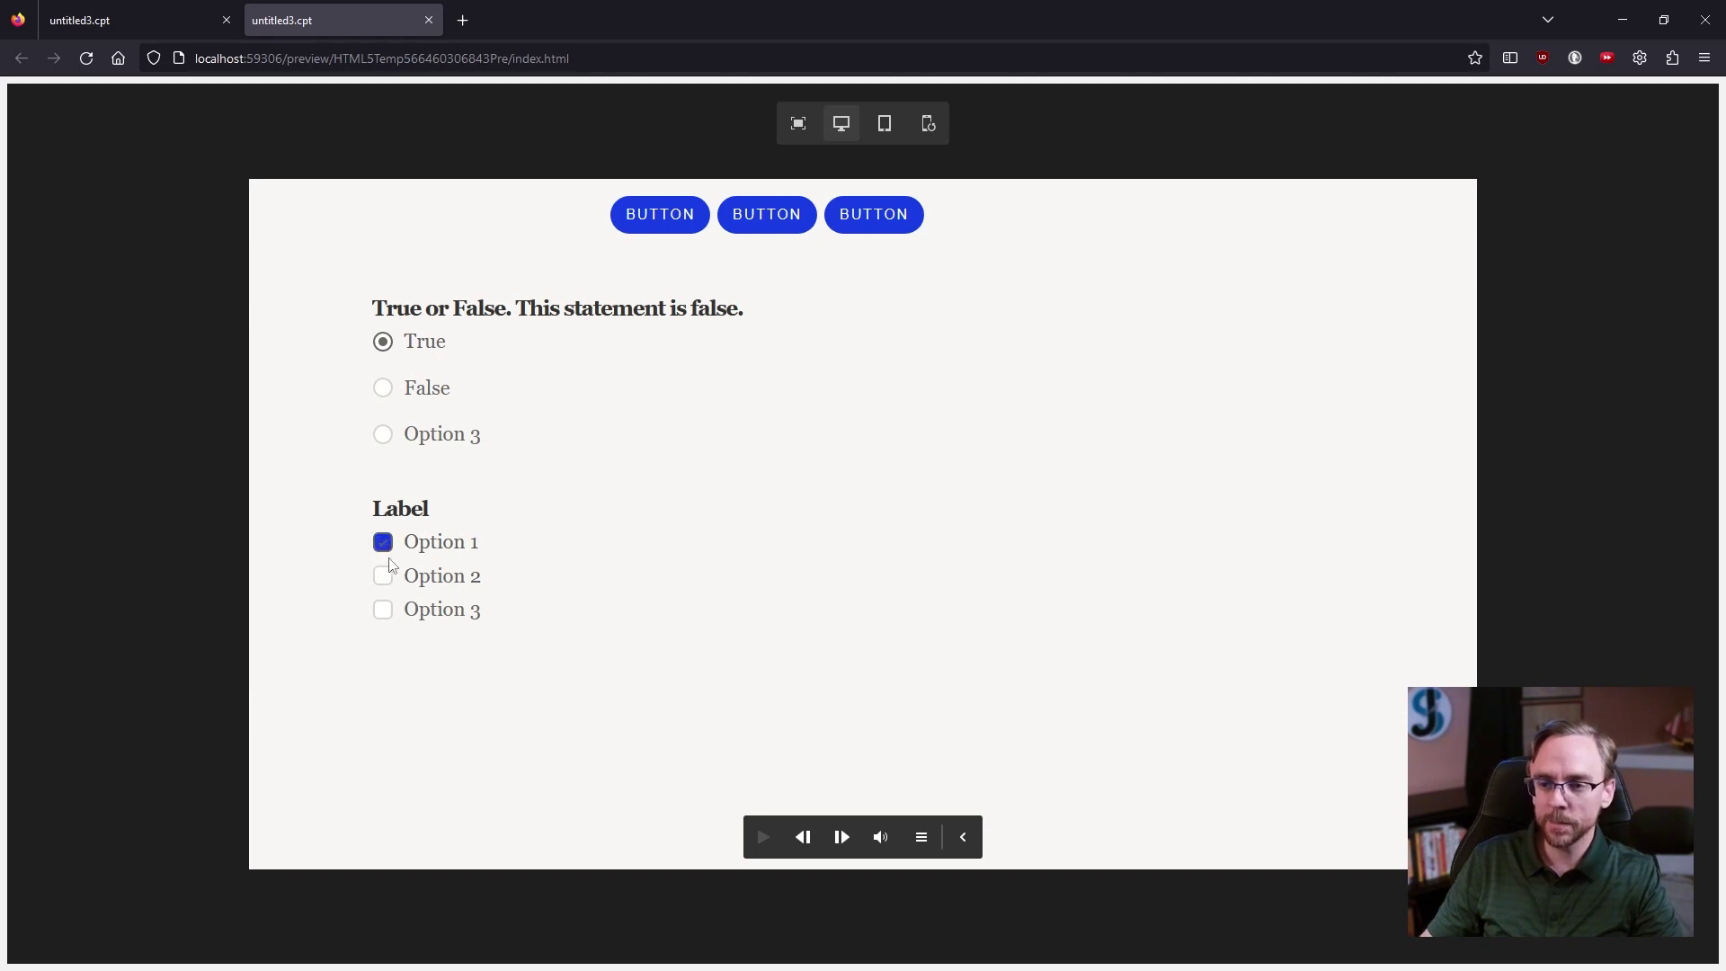
left_click(383, 577)
left_click(383, 543)
left_click(385, 579)
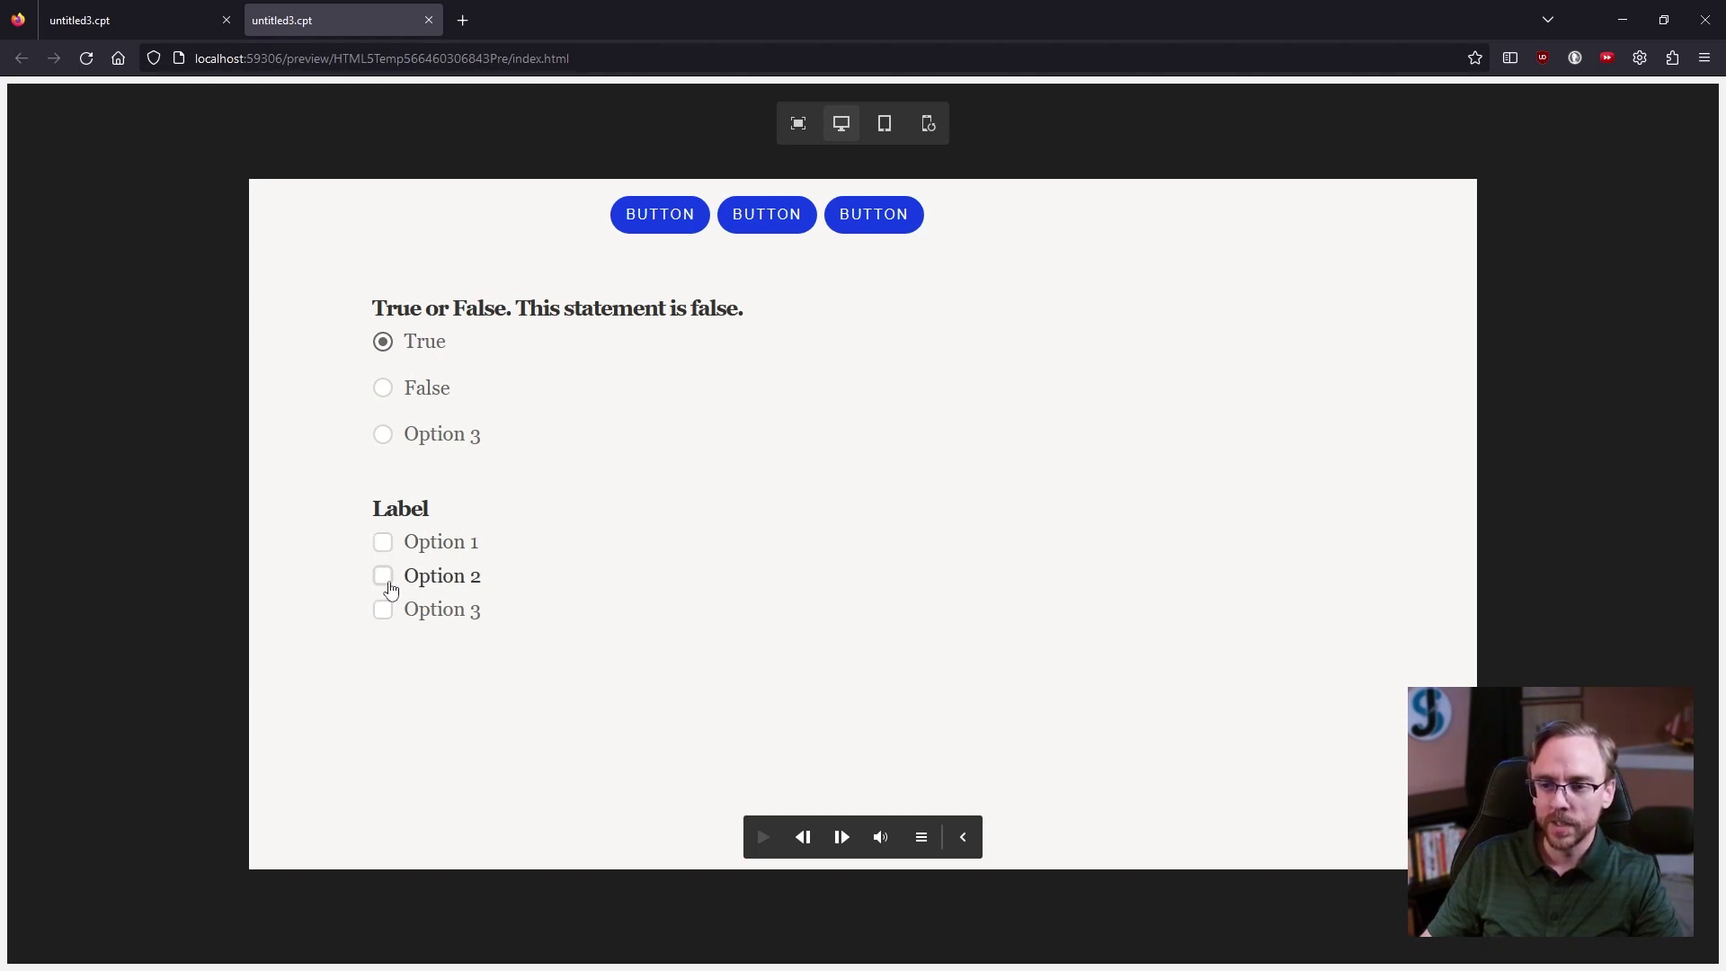
left_click(384, 579)
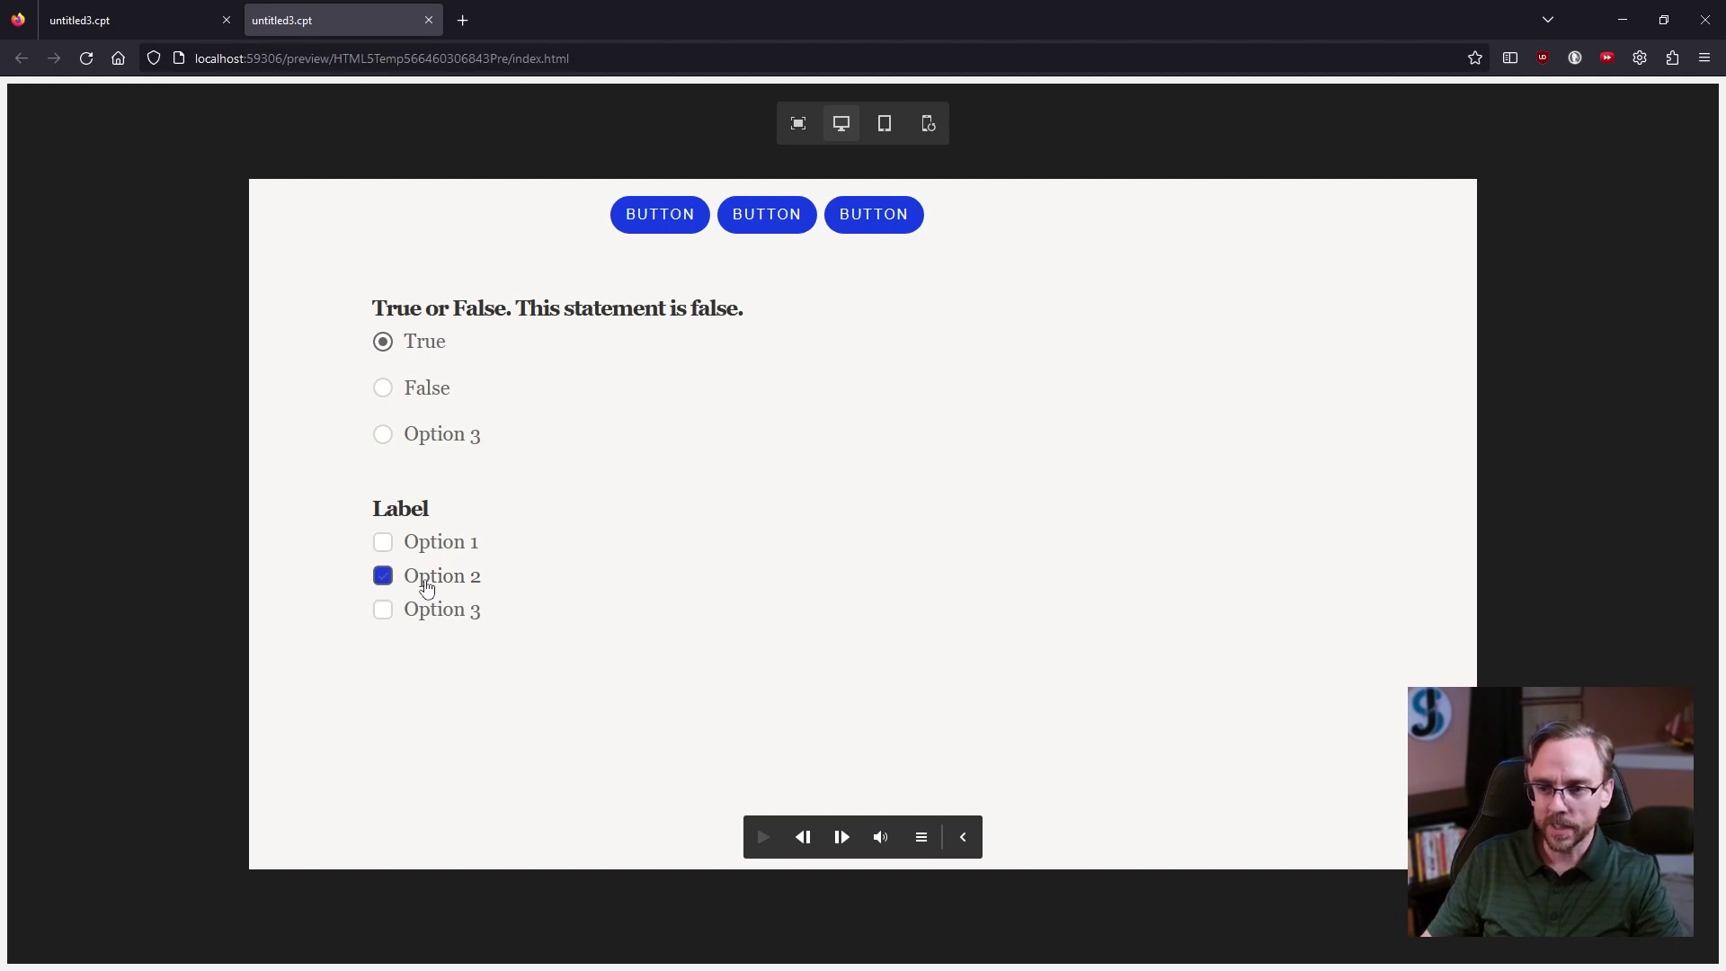
left_click(384, 577)
left_click(382, 542)
left_click(382, 545)
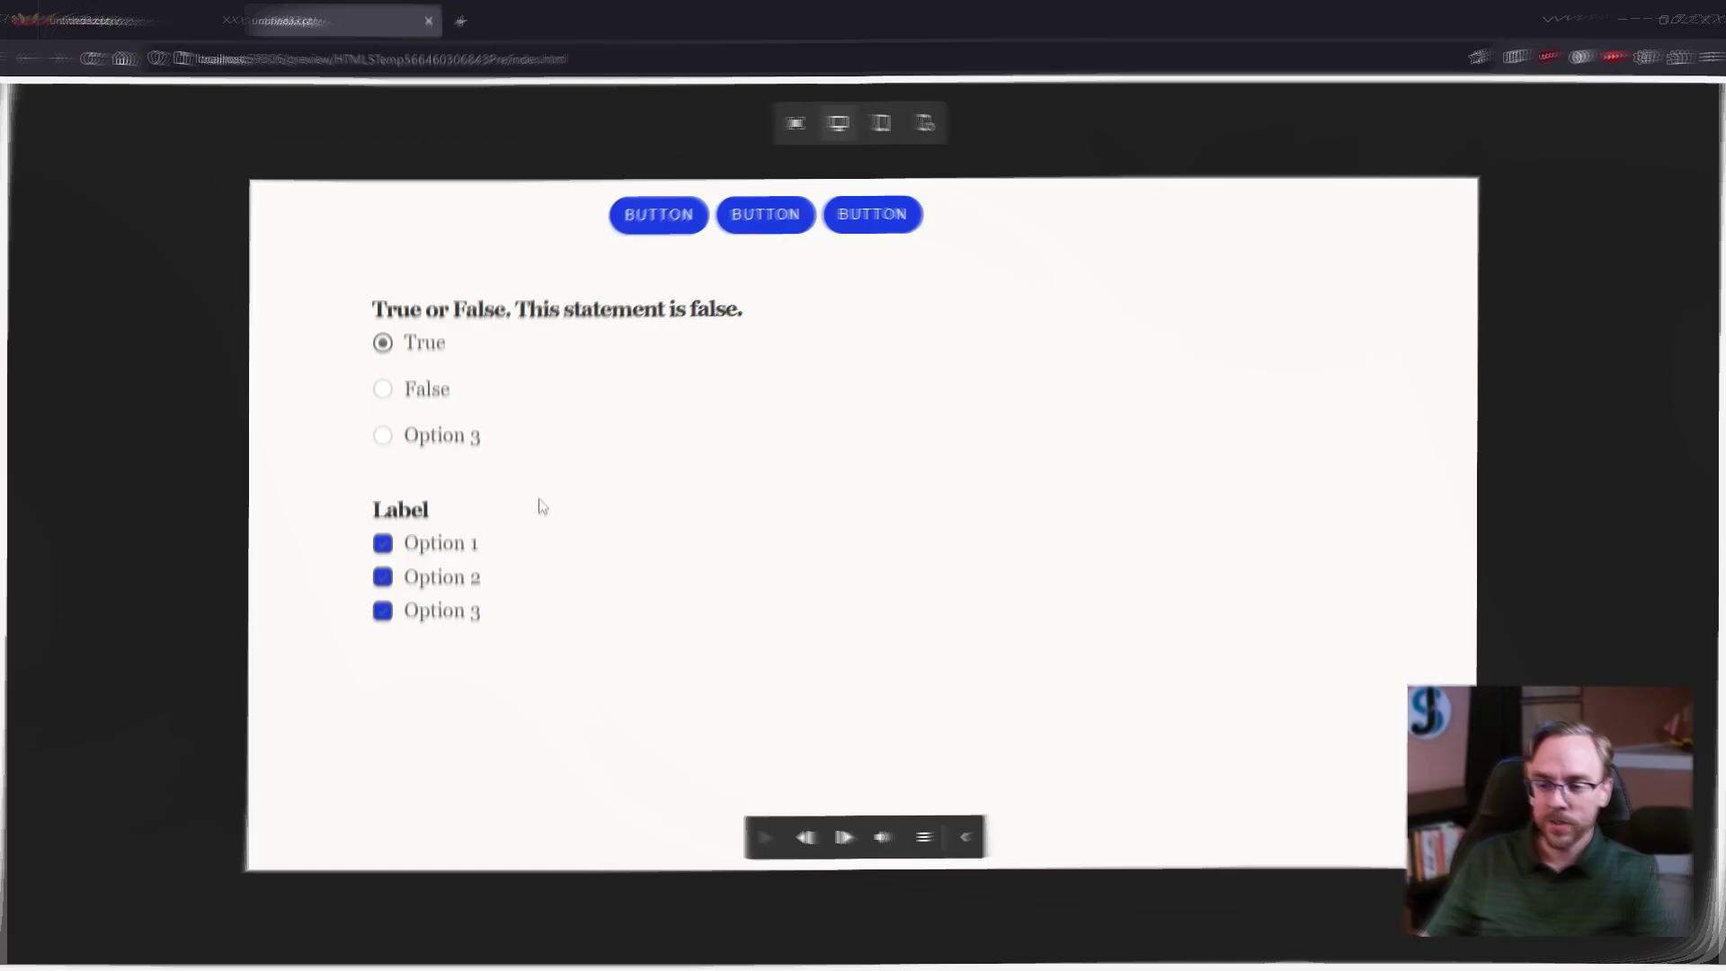
left_click(383, 548)
left_click(384, 577)
left_click(385, 614)
left_click(381, 612)
left_click(381, 612)
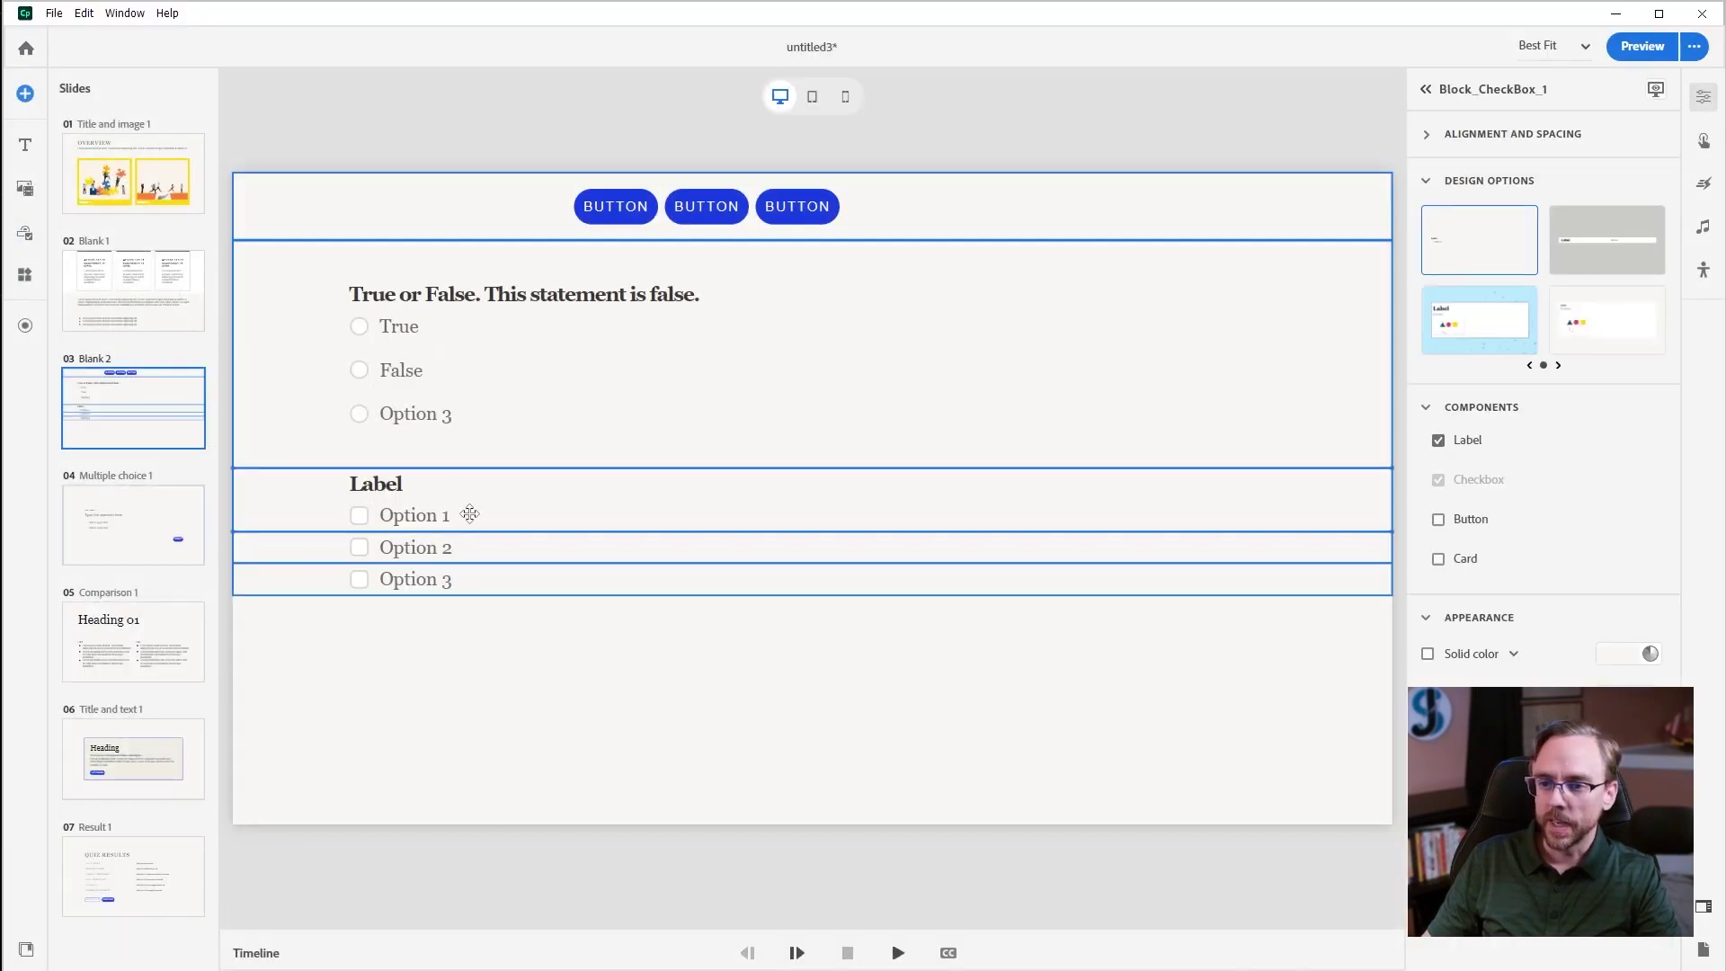
- Apply the image-card design to the checkbox blocks, including Option 3
left_click(1478, 319)
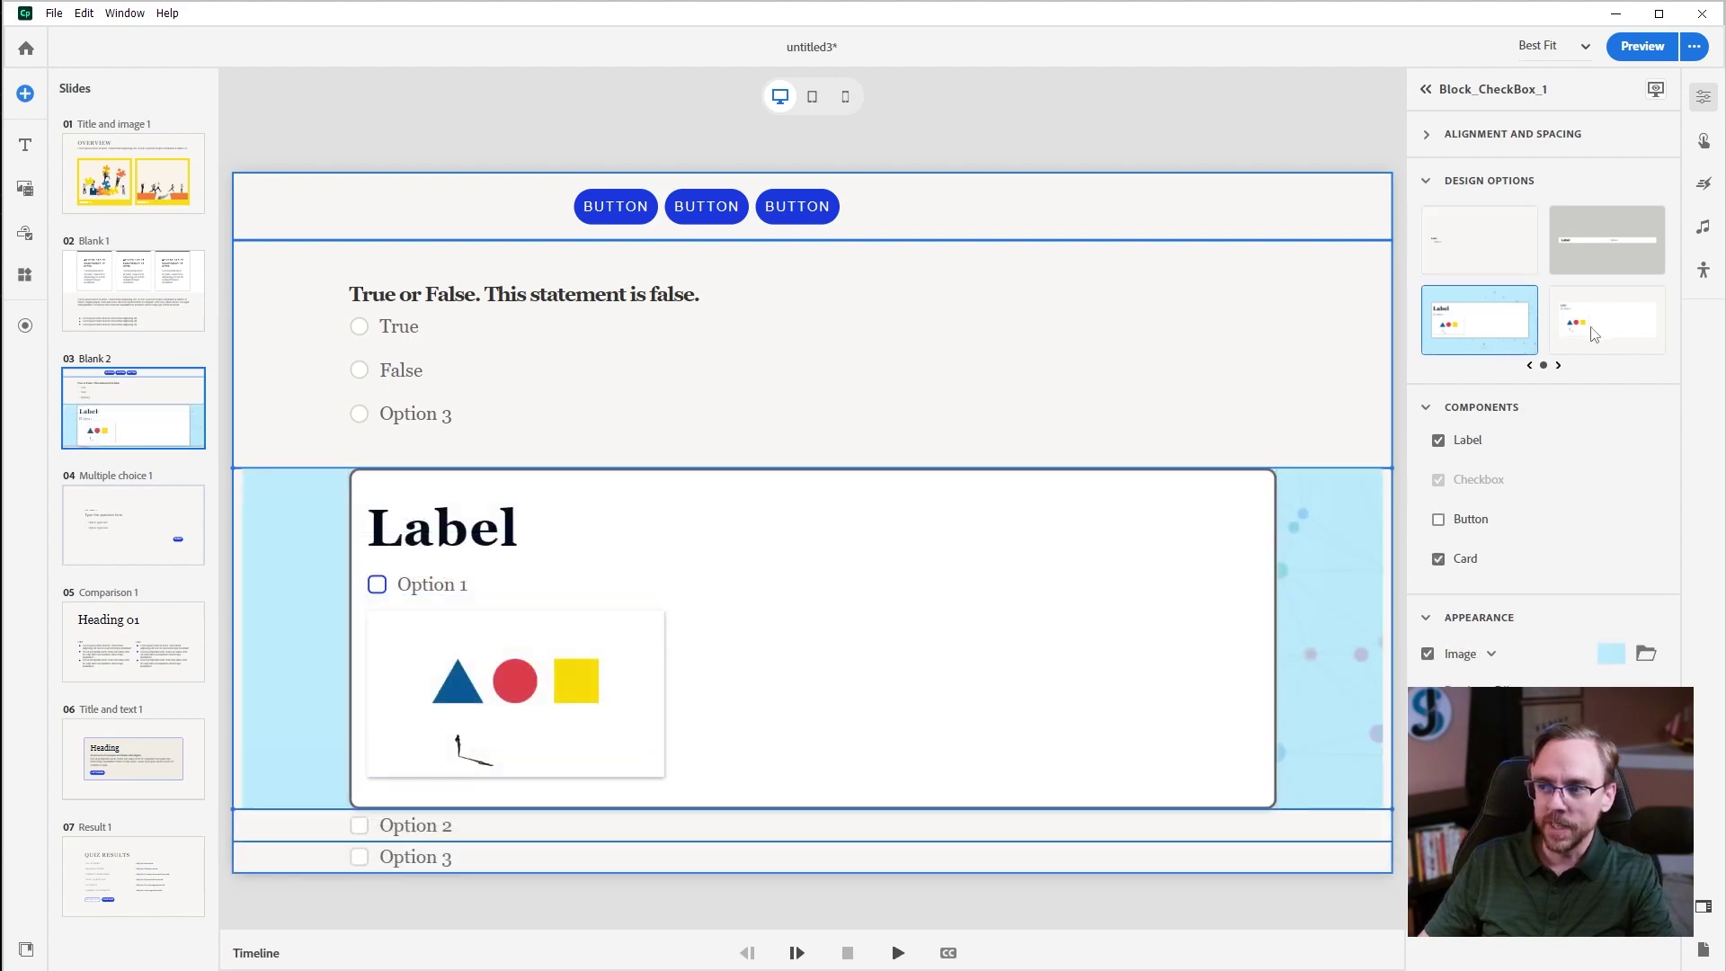
scroll(740, 685, "down", 3)
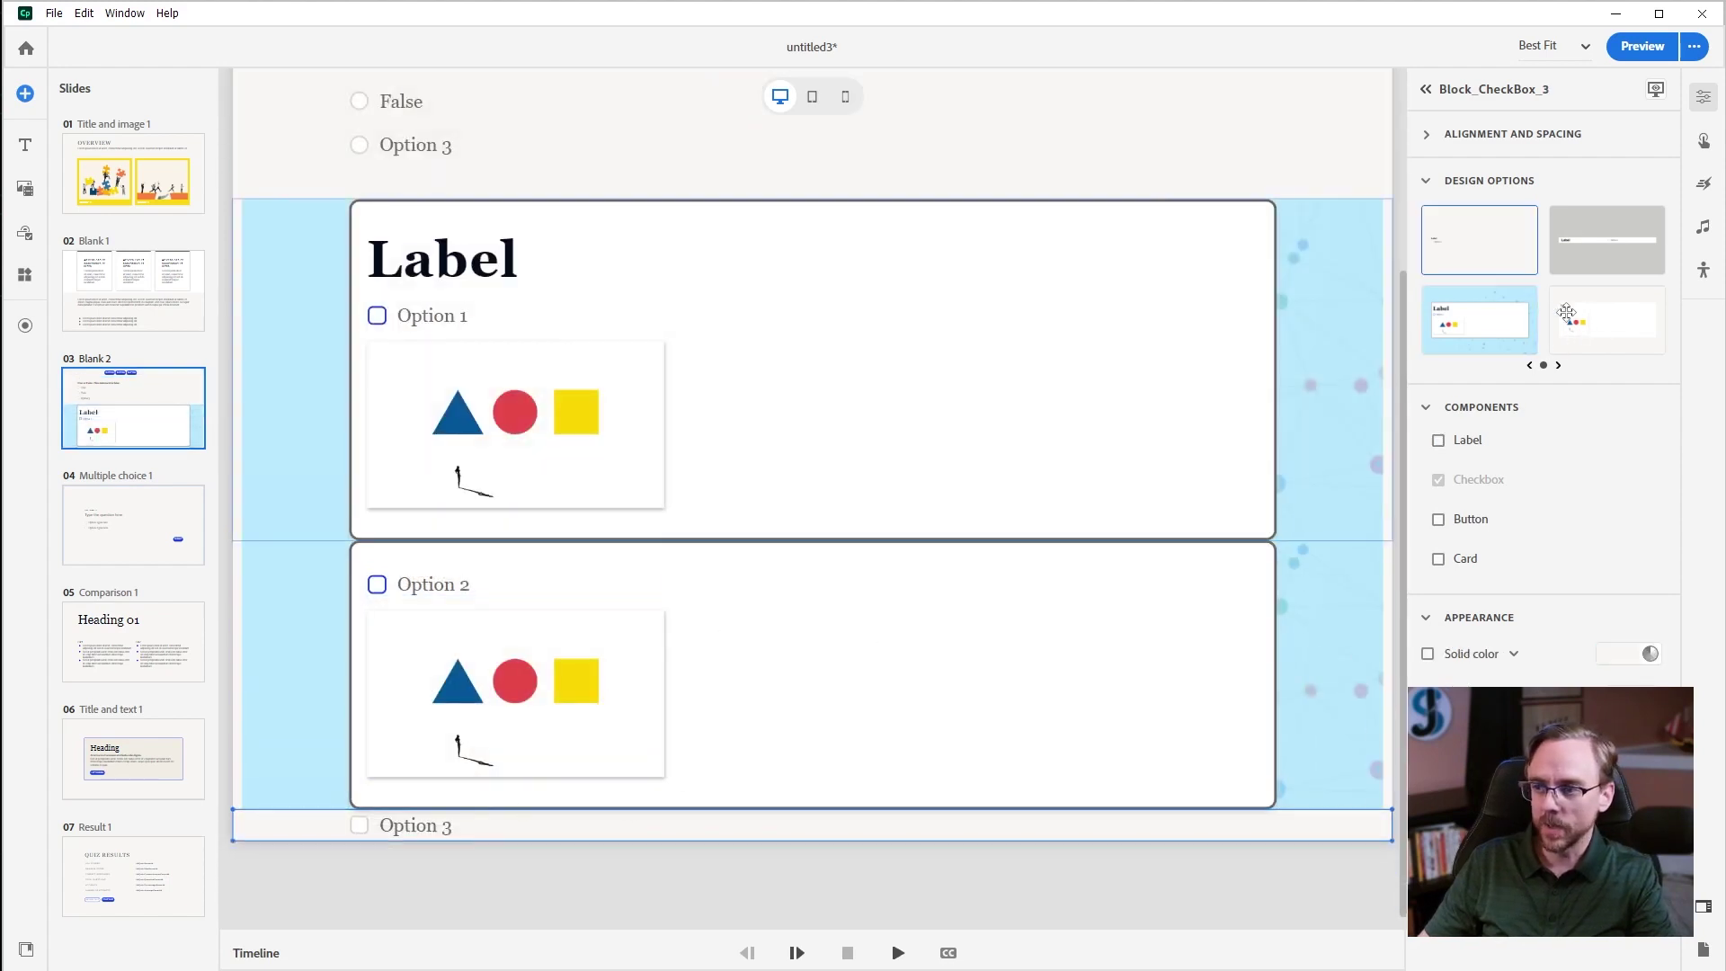
left_click(717, 551)
- Select the Option 1 card and open its image for editing from the image settings
left_click(658, 381)
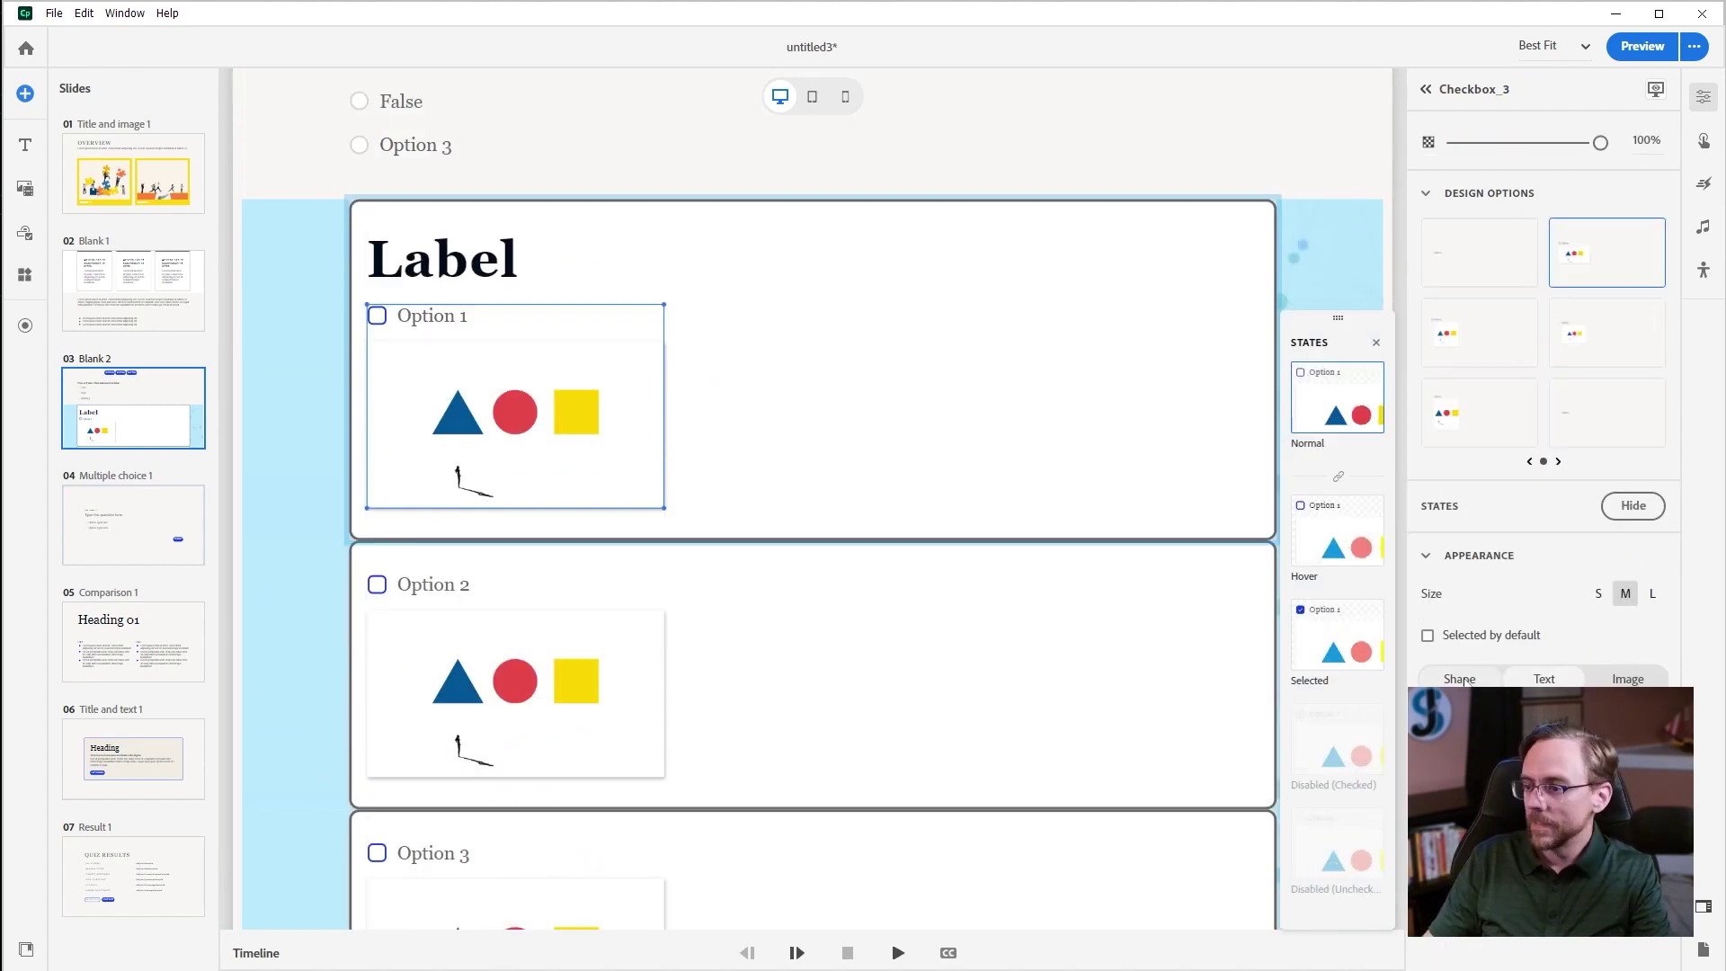
left_click(1627, 681)
scroll(1569, 667, "down", 3)
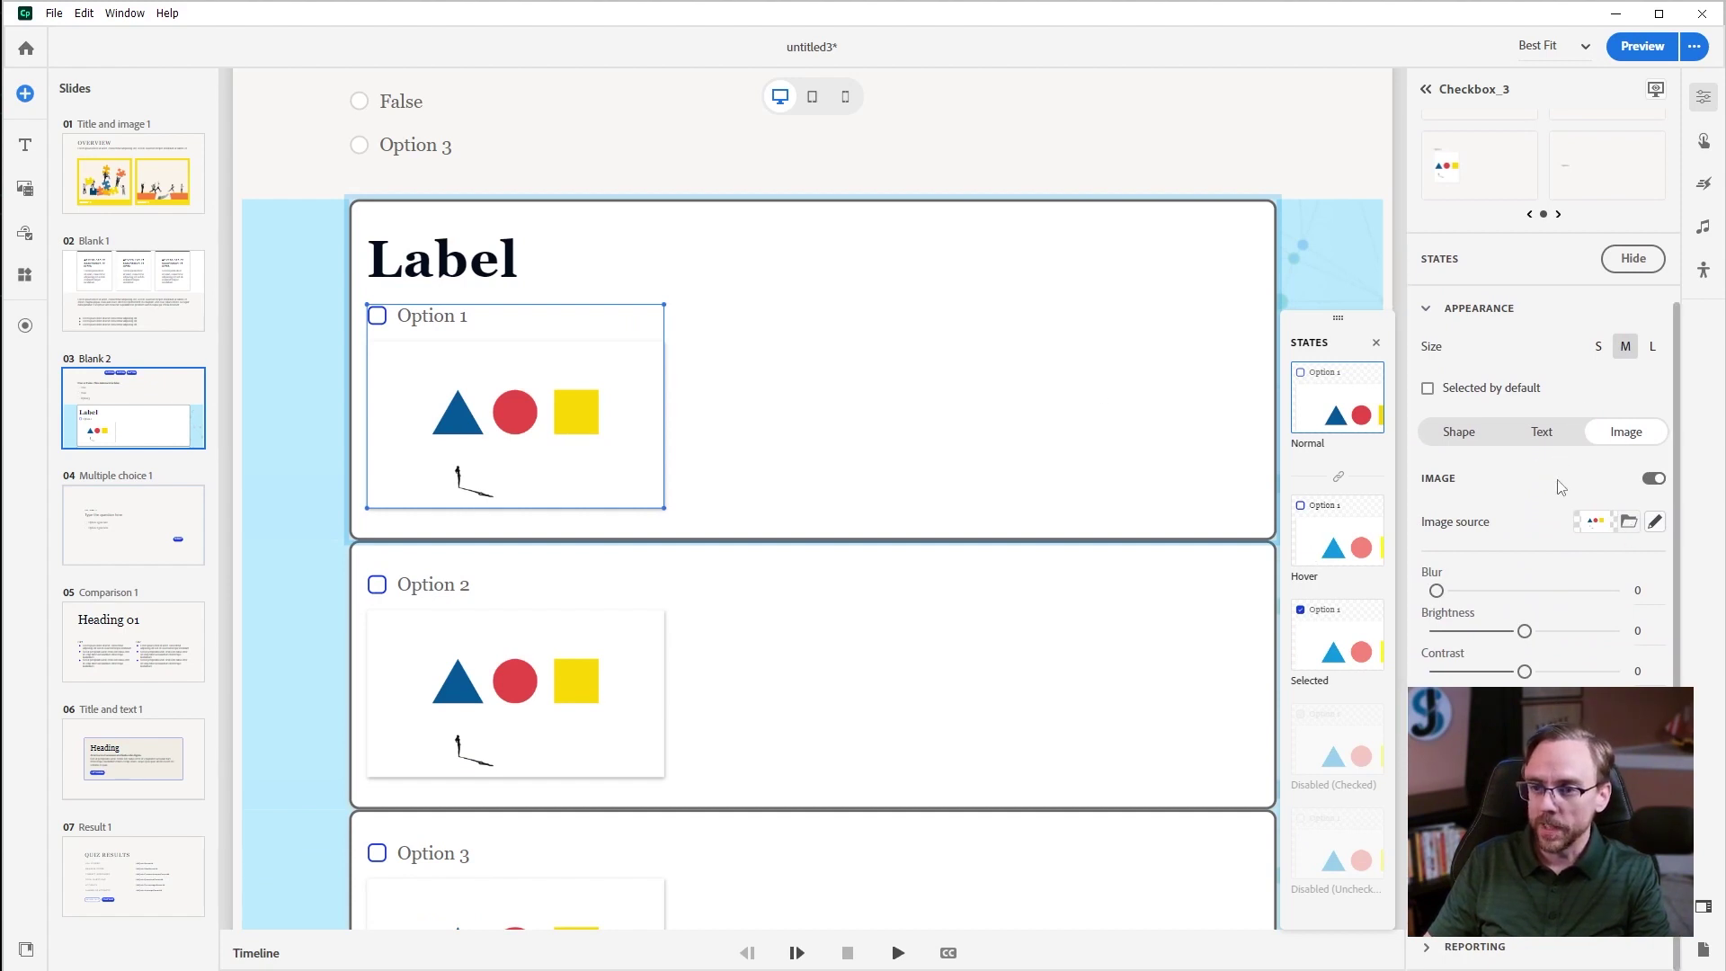
scroll(1560, 487, "up", 3)
double_click(418, 539)
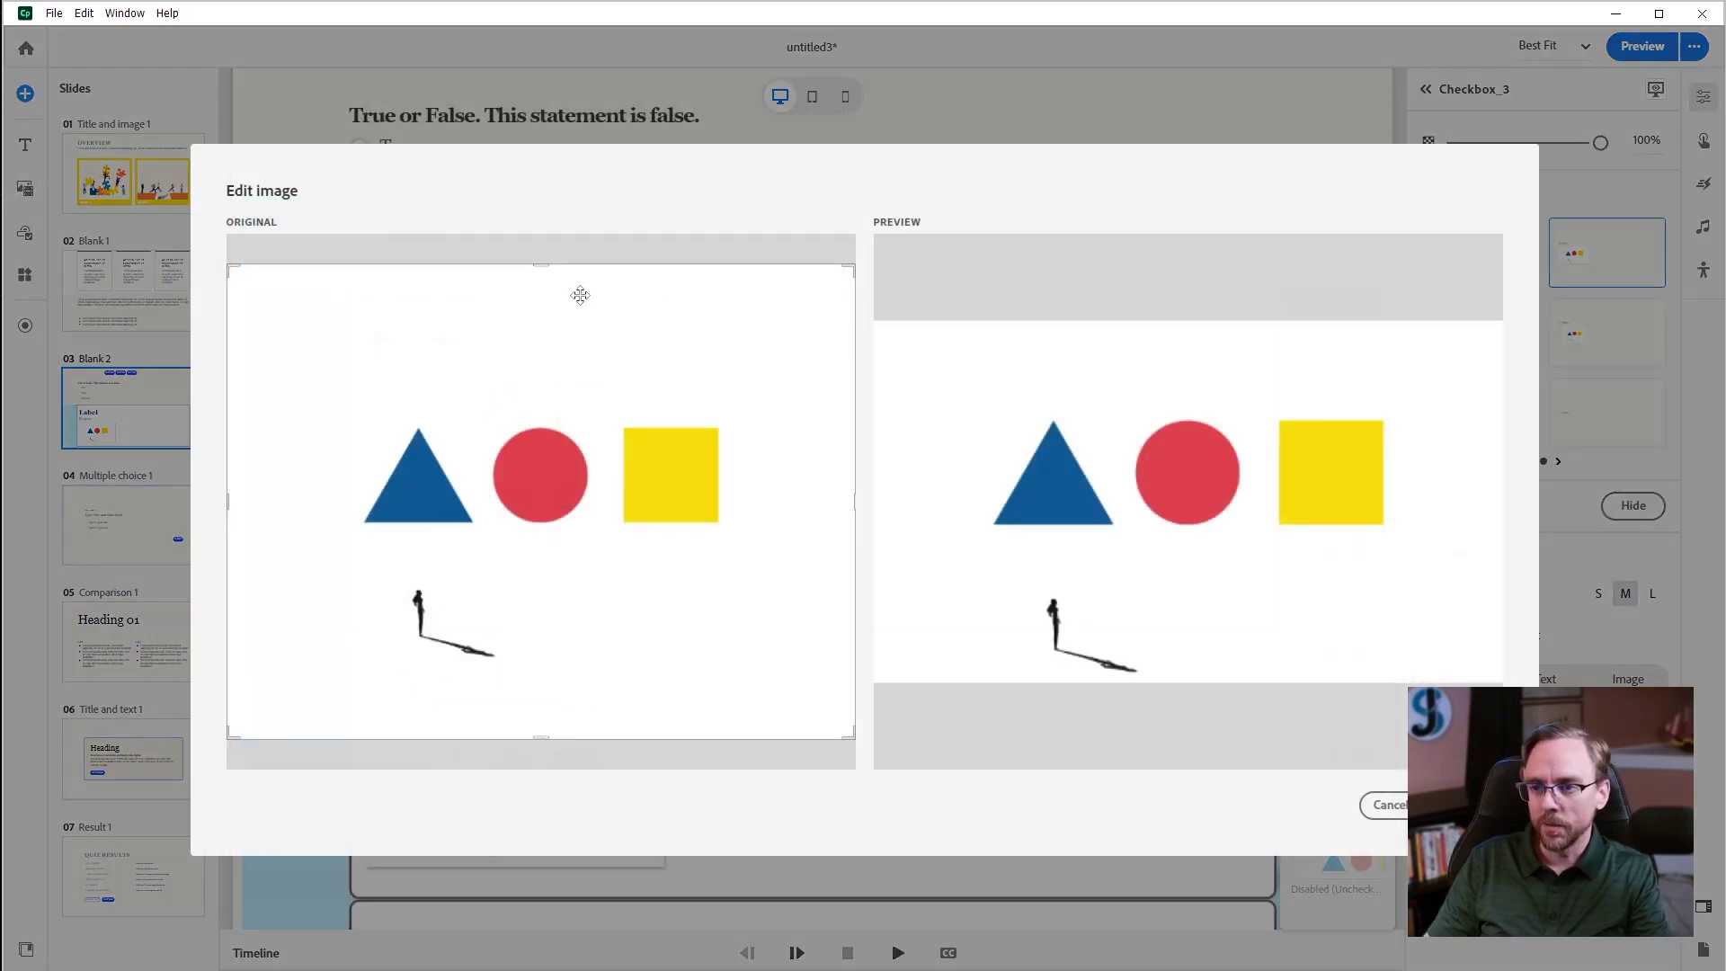
- Crop the Option 1 card image tightly around the standing figure and apply it
left_click_drag(545, 293, 573, 241)
left_click_drag(683, 277, 518, 559)
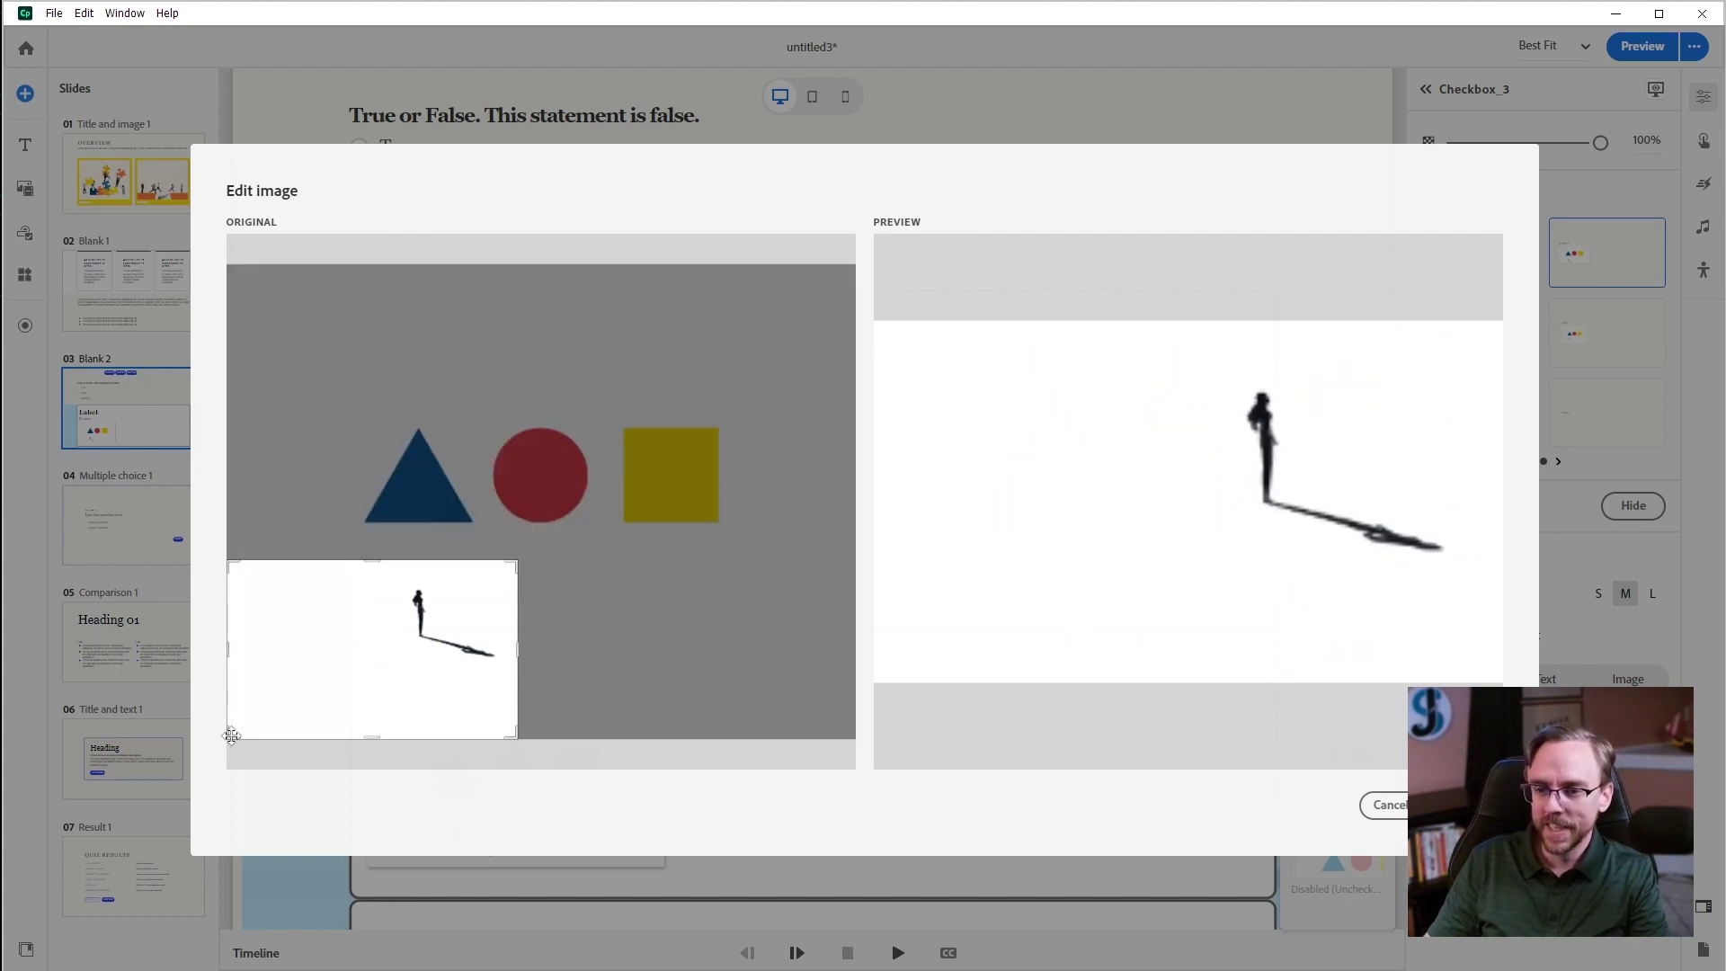
left_click_drag(228, 732, 369, 703)
key("Return")
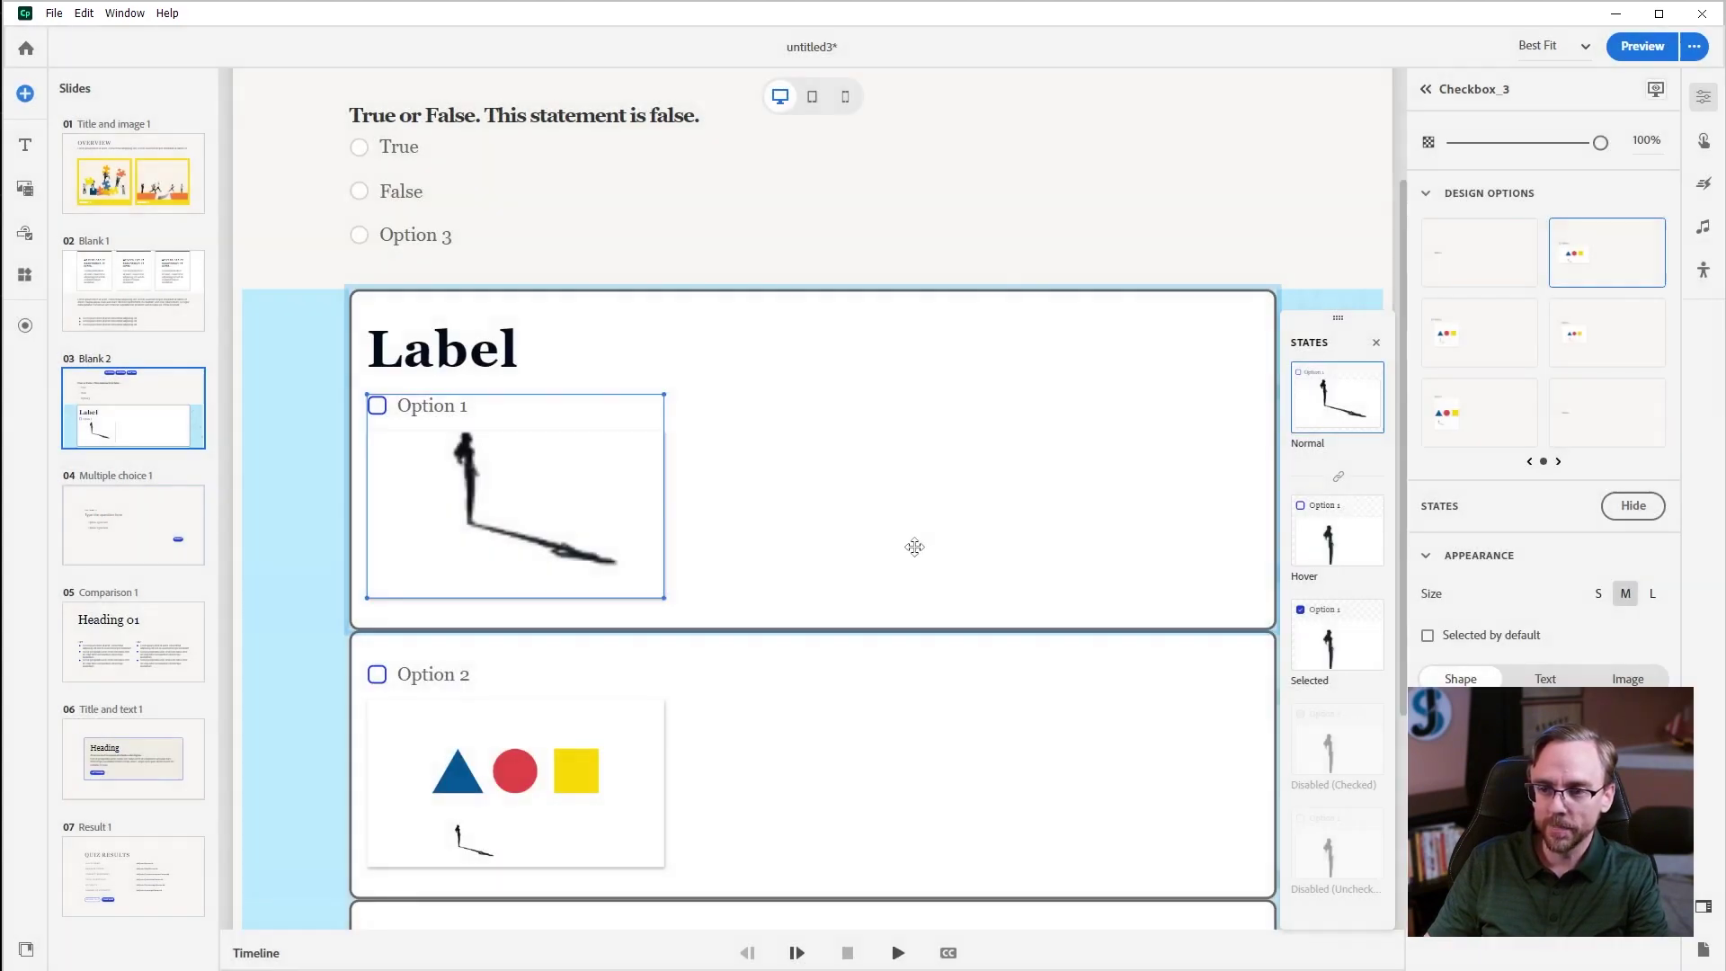
left_click(894, 524)
scroll(894, 524, "down", 4)
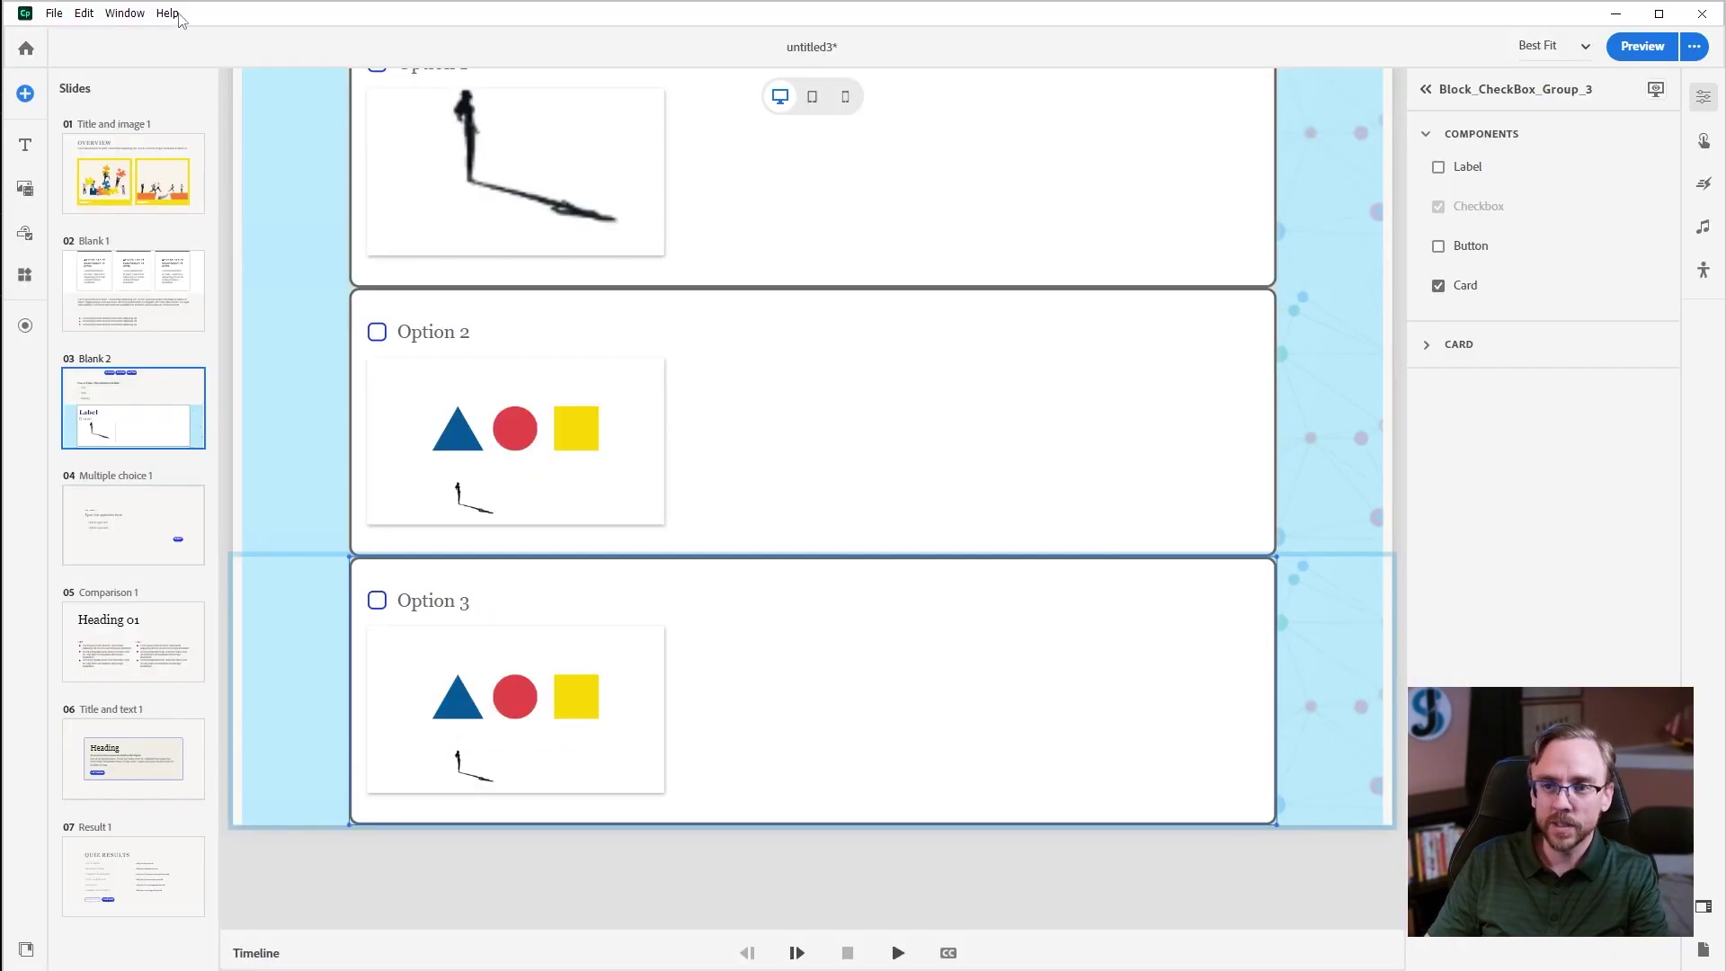
left_click(167, 12)
left_click(172, 38)
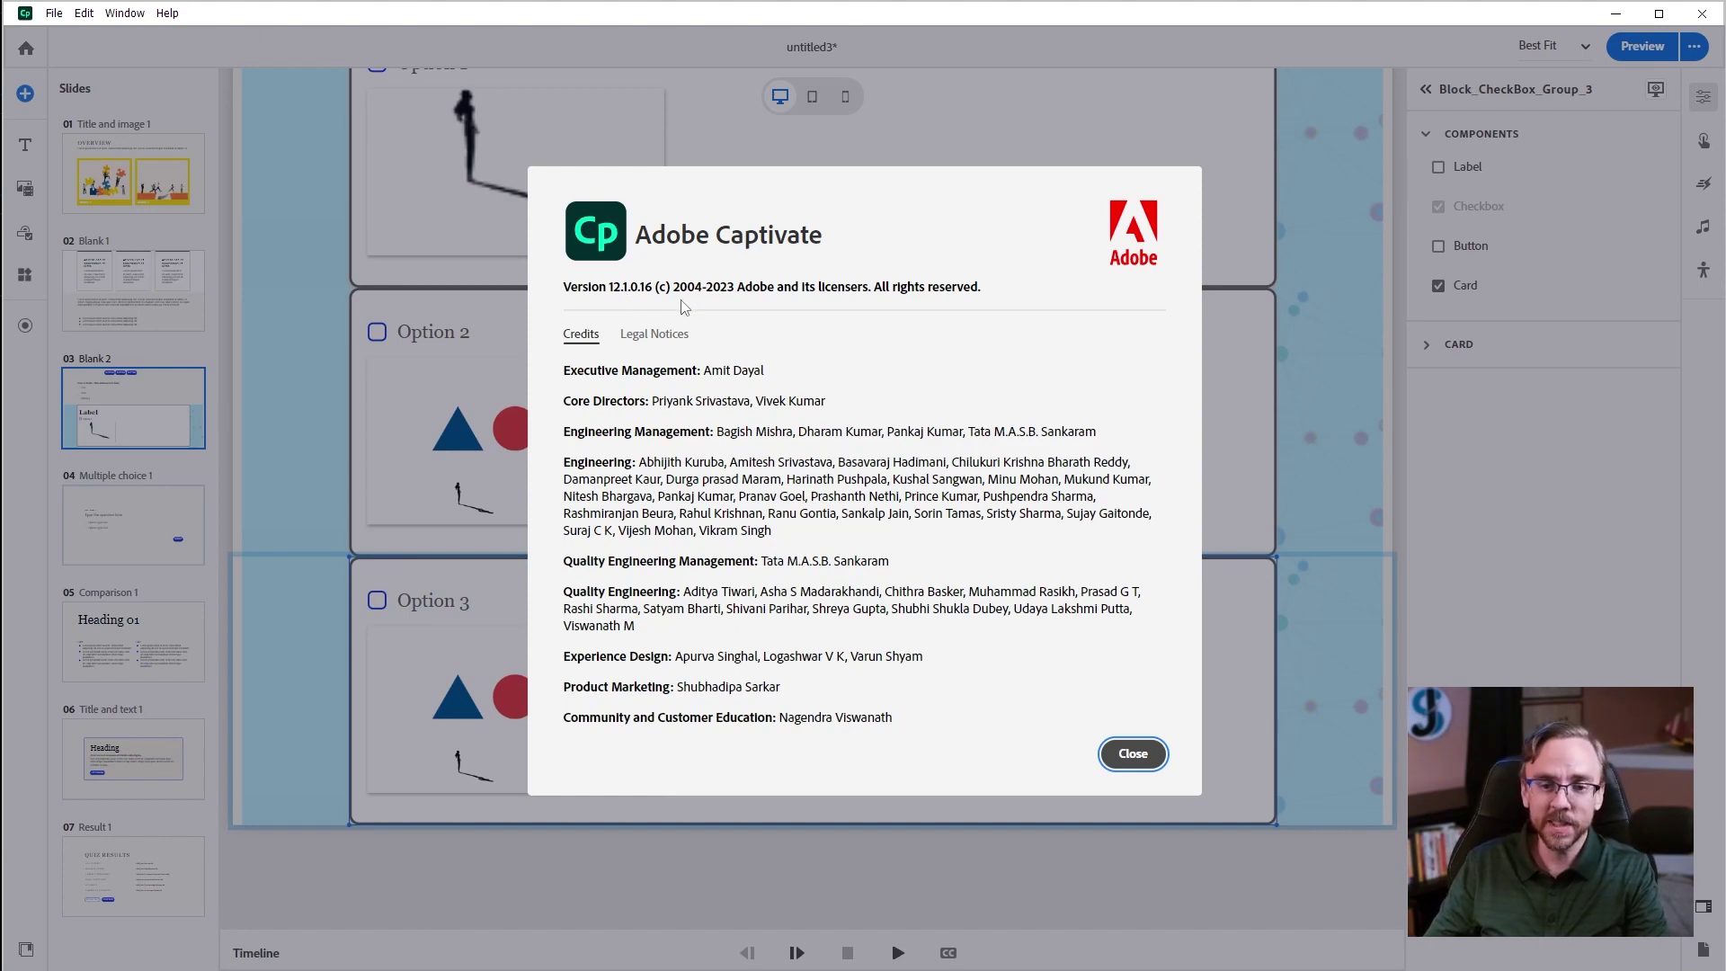
left_click(1115, 762)
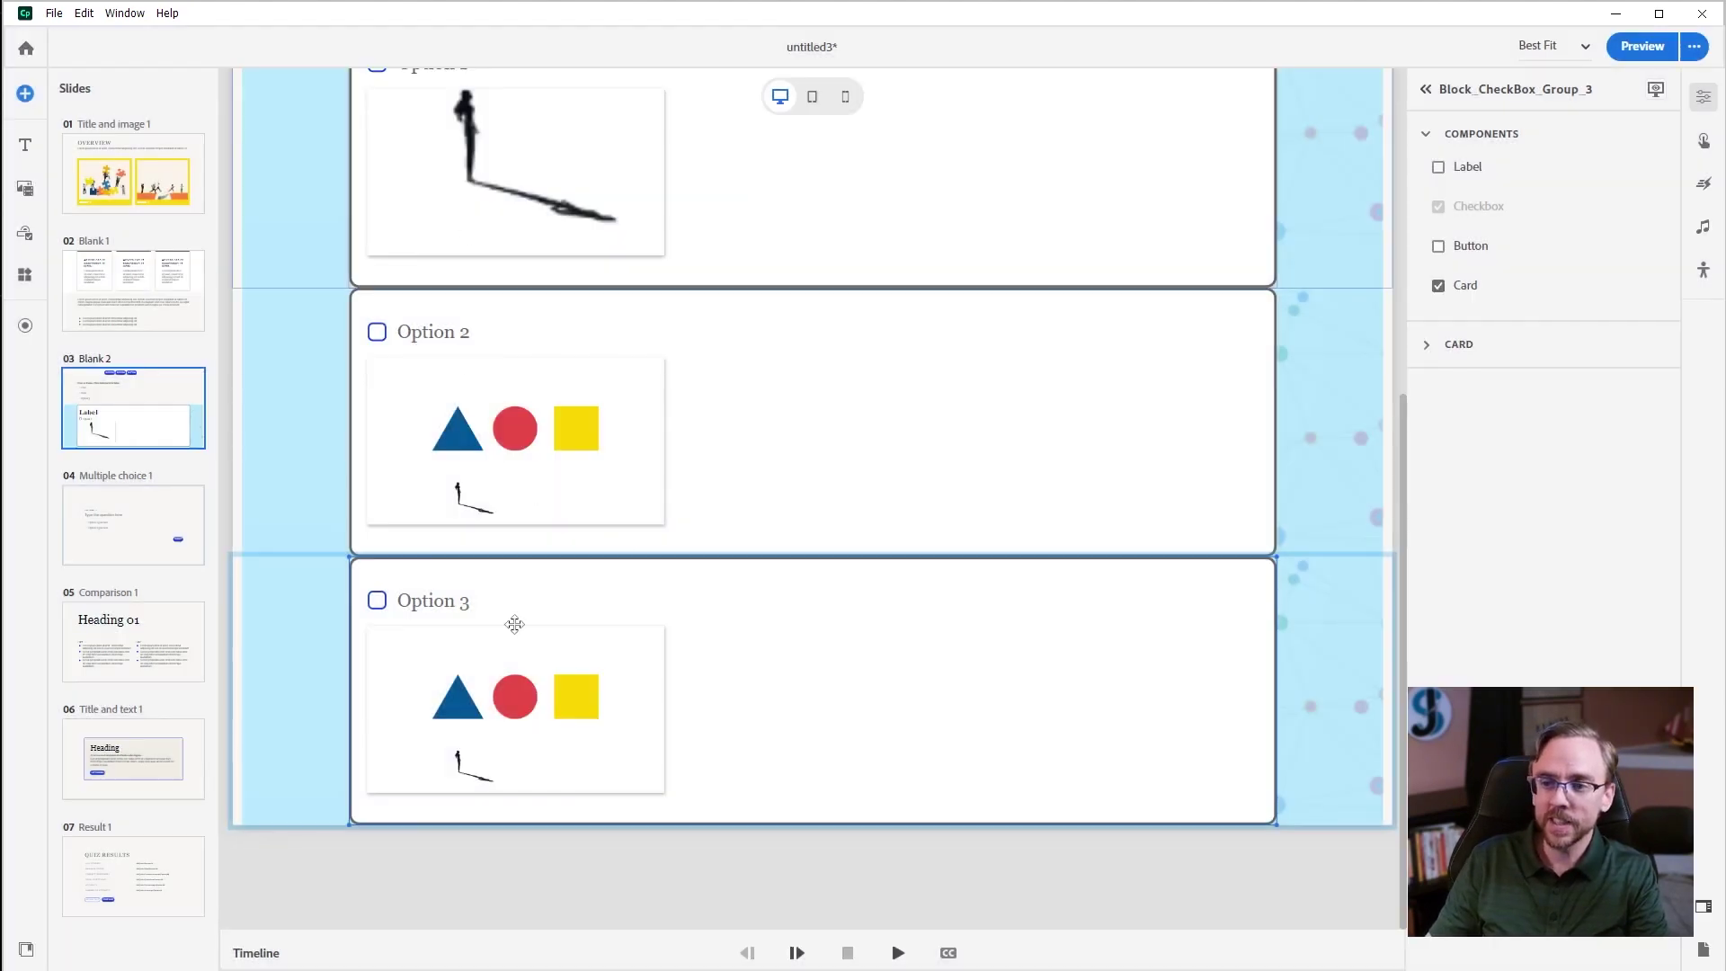